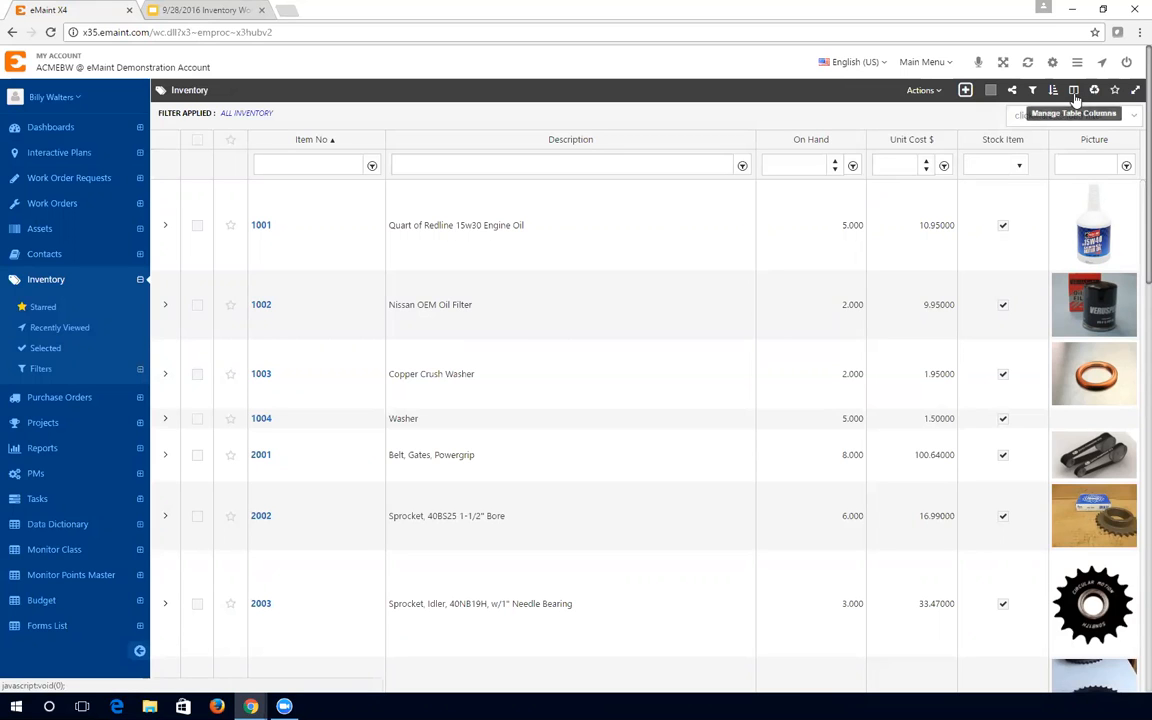
# - Search 'ma' in the column chooser and add Manufacturer to the grid, just before Picture
pyautogui.click(1074, 91)
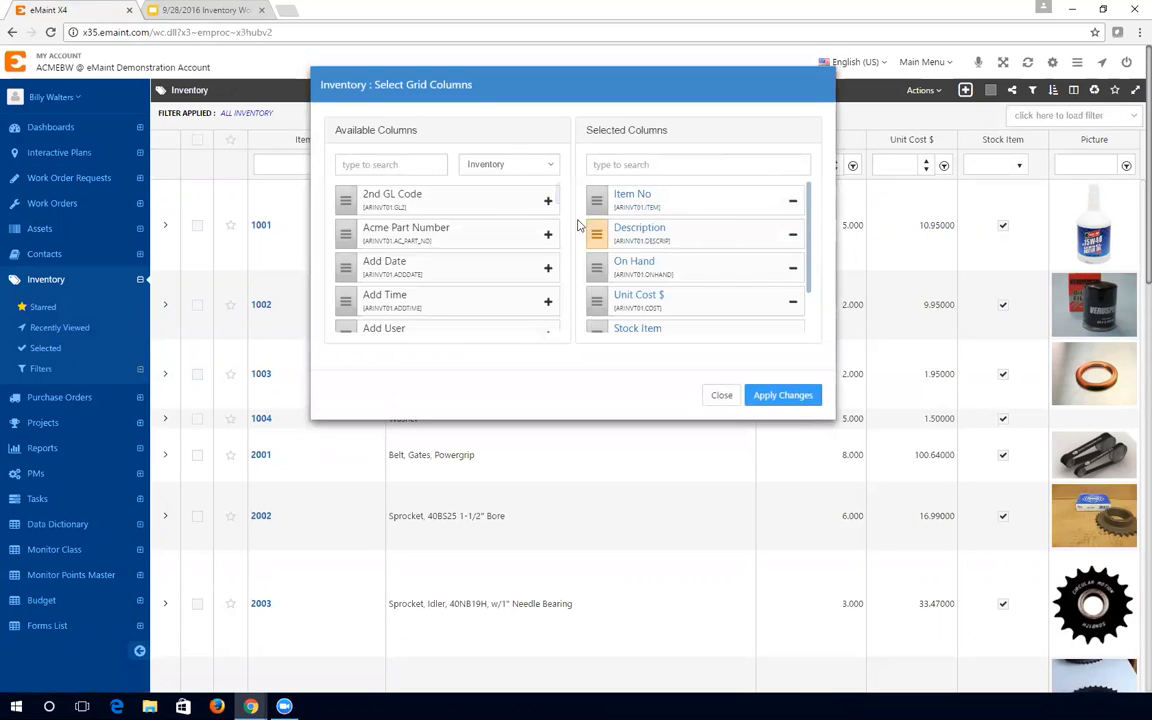
pyautogui.click(418, 170)
pyautogui.write('ma')
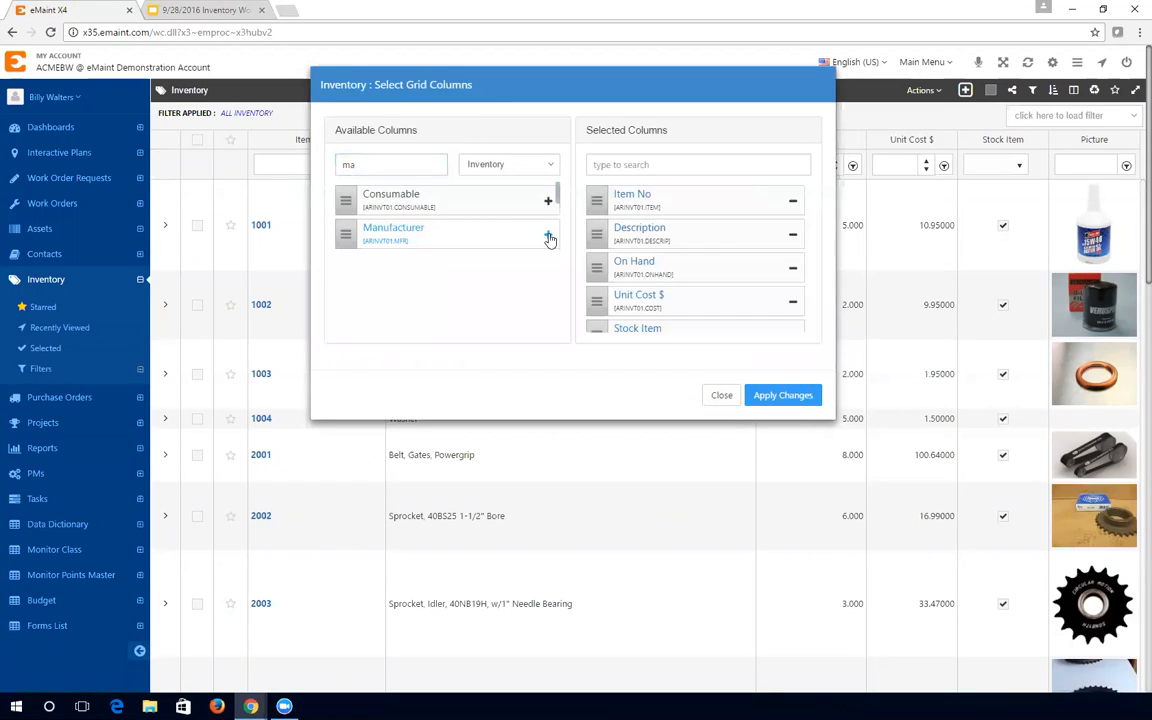
pyautogui.click(549, 237)
pyautogui.scroll(-2, 658, 285)
pyautogui.moveTo(655, 314); pyautogui.dragTo(655, 276)
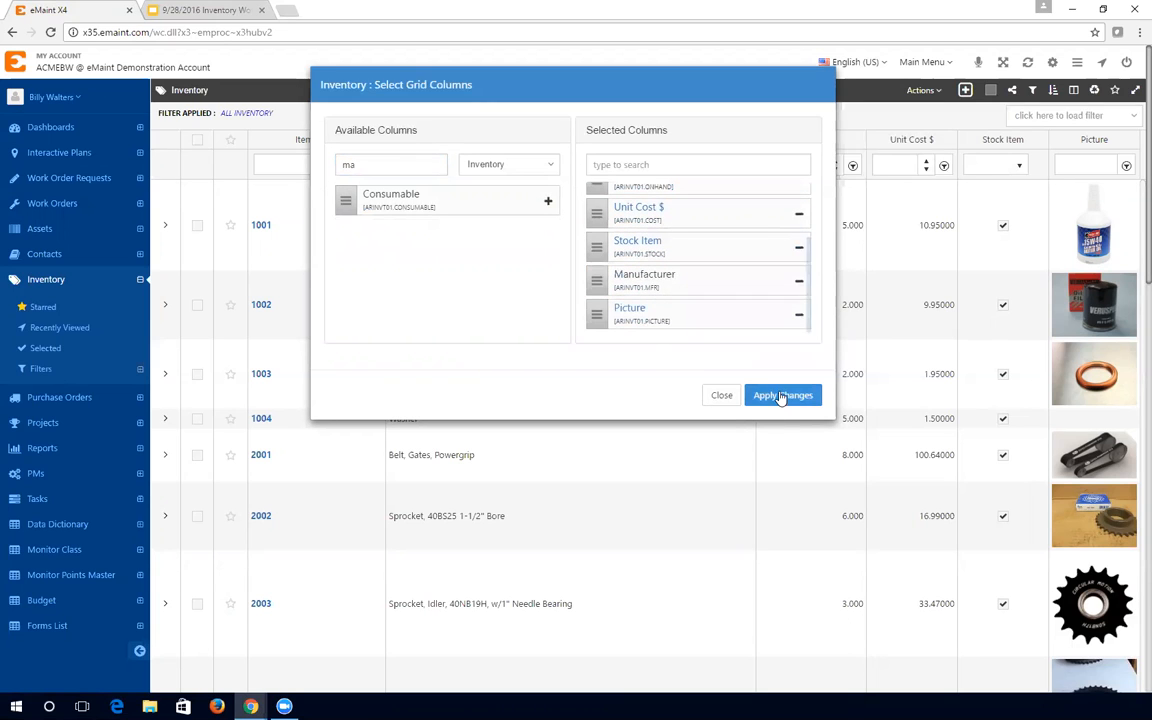
pyautogui.click(776, 396)
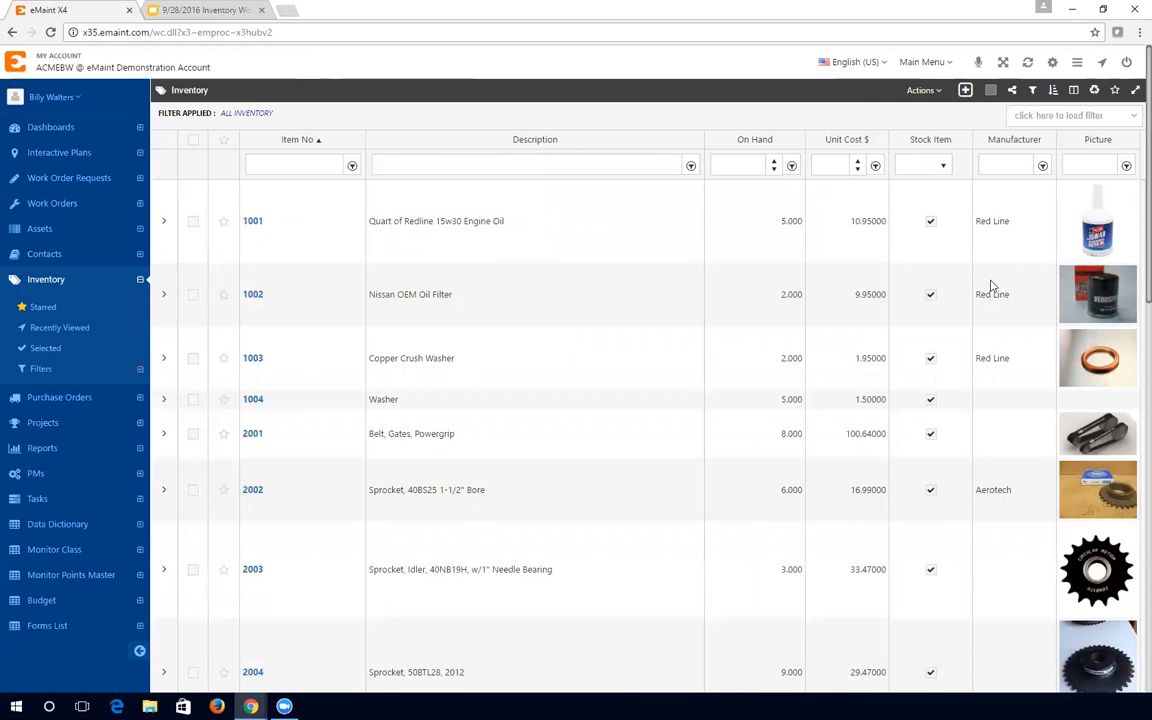
# - Remove Manufacturer from the grid's columns, leaving Stock Item followed by Picture
pyautogui.scroll(-8, 991, 259)
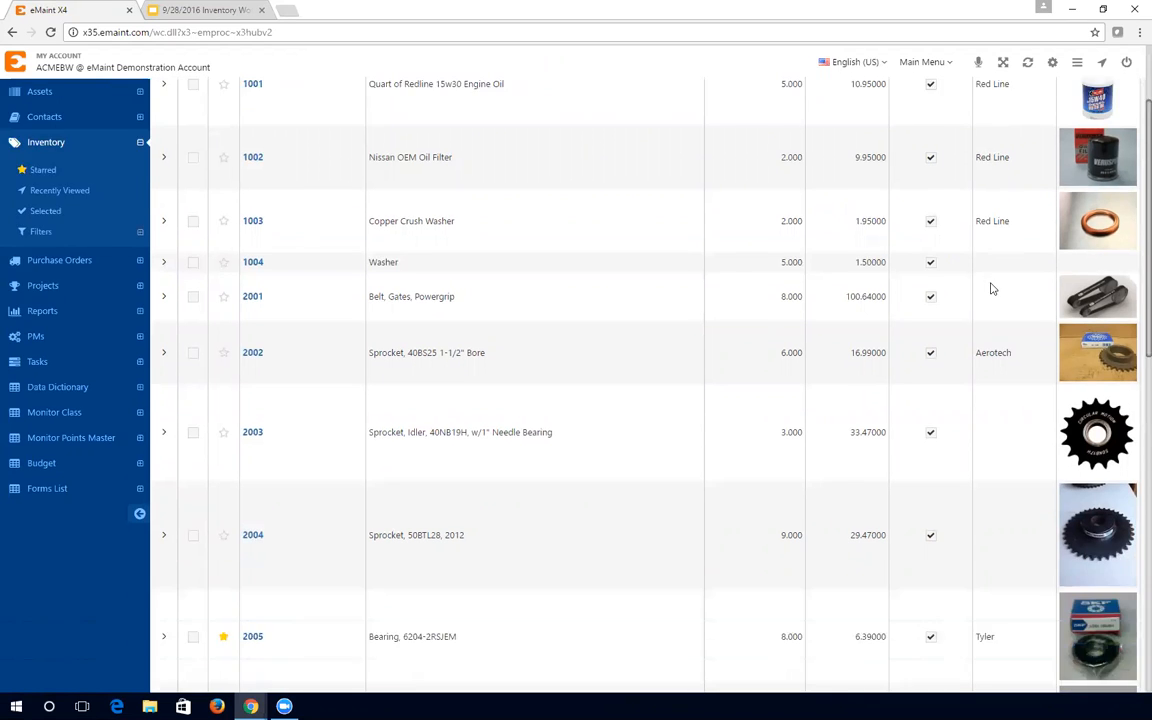
pyautogui.scroll(-3, 985, 320)
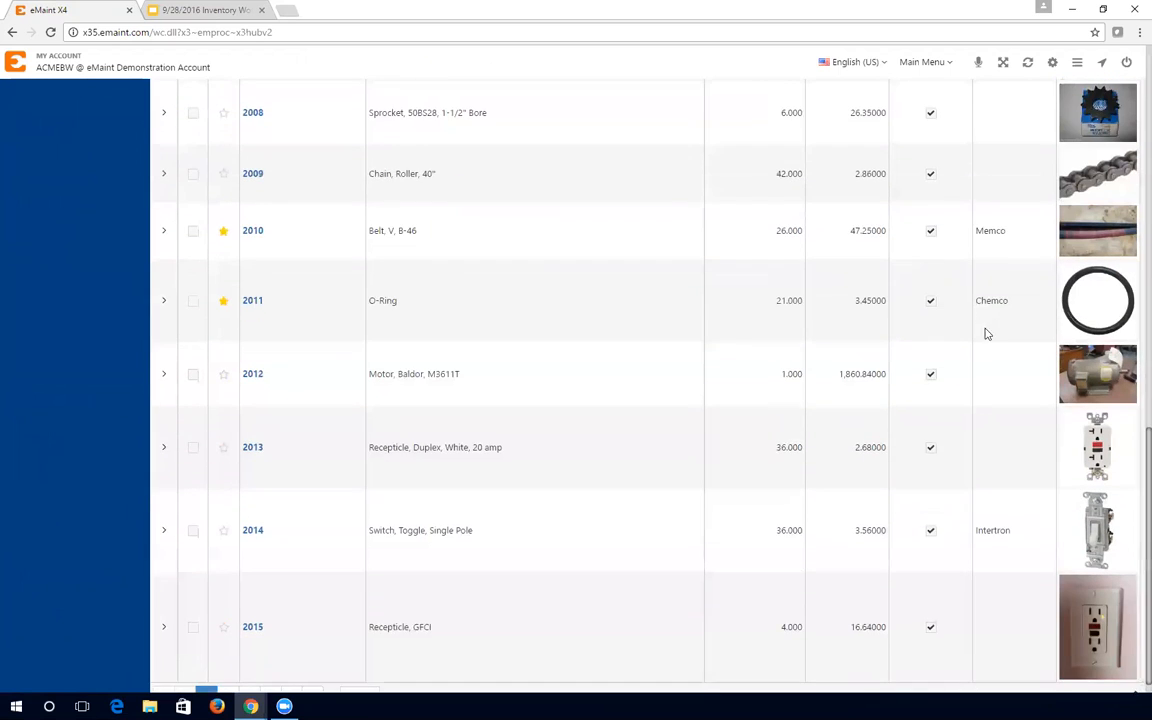
pyautogui.scroll(11, 951, 260)
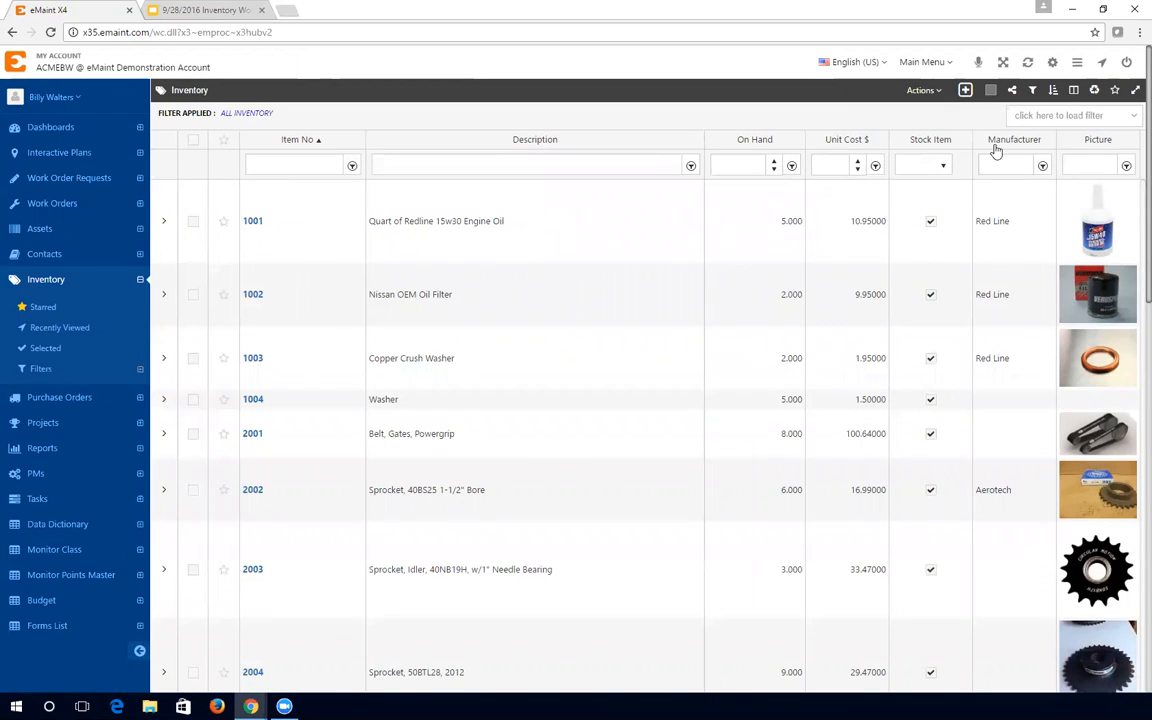
pyautogui.click(1075, 95)
pyautogui.scroll(-3, 808, 240)
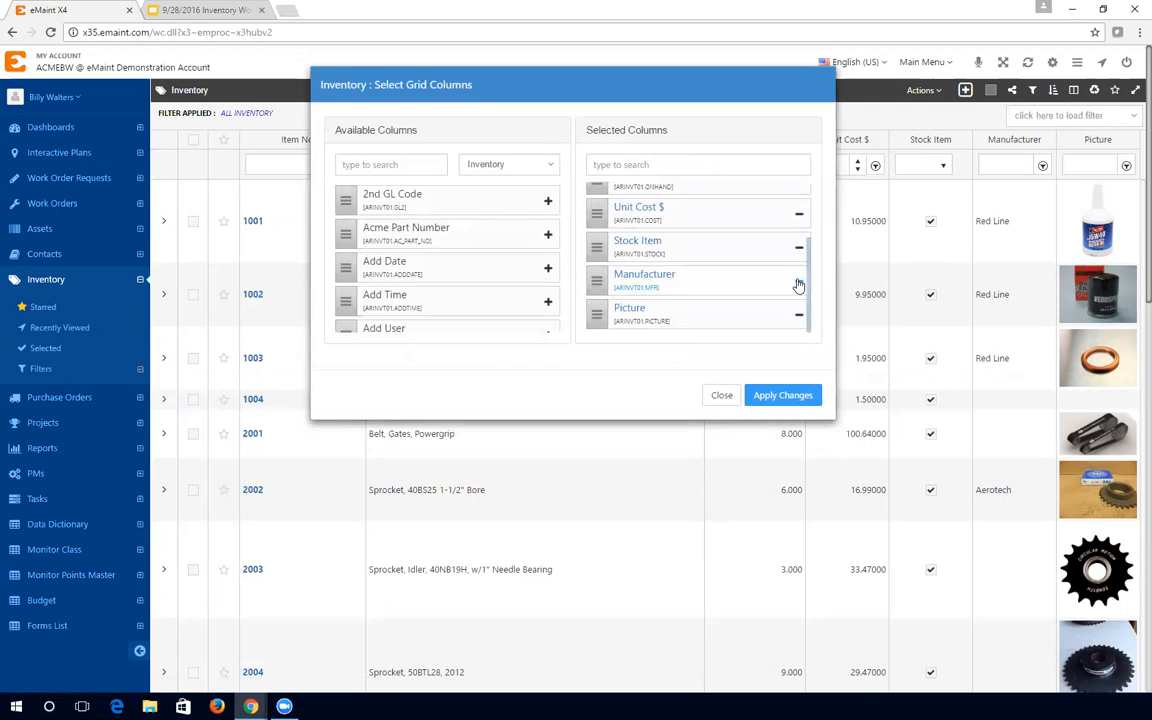
pyautogui.click(799, 286)
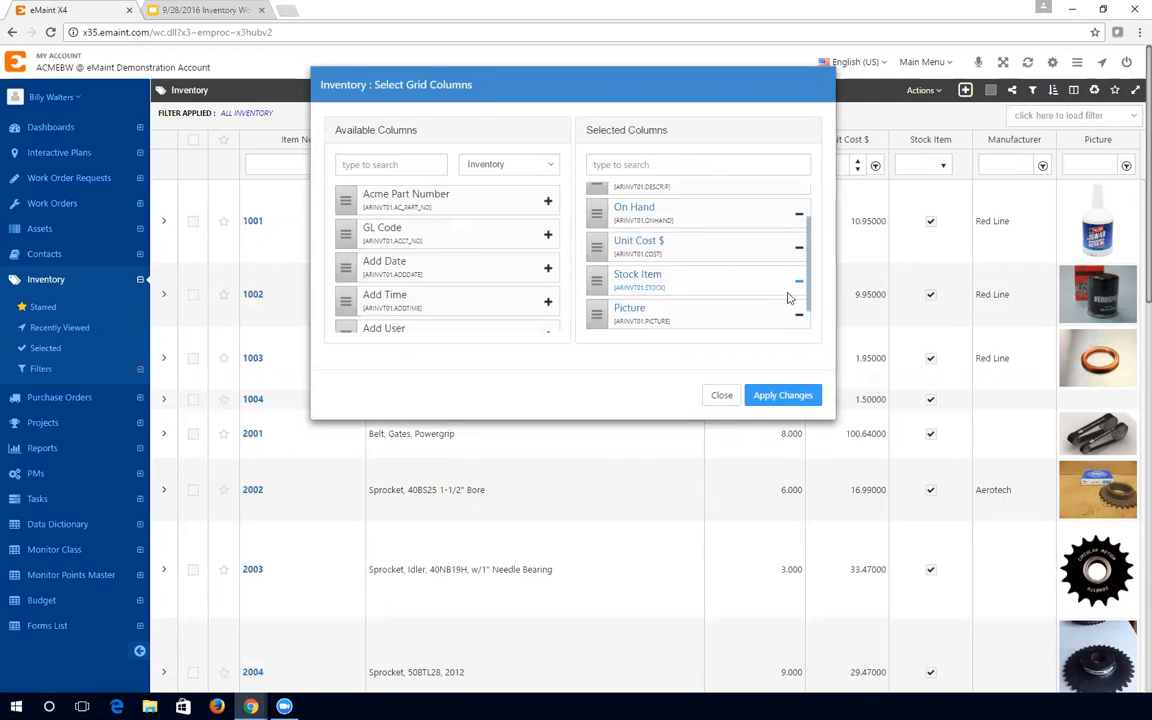
pyautogui.click(790, 394)
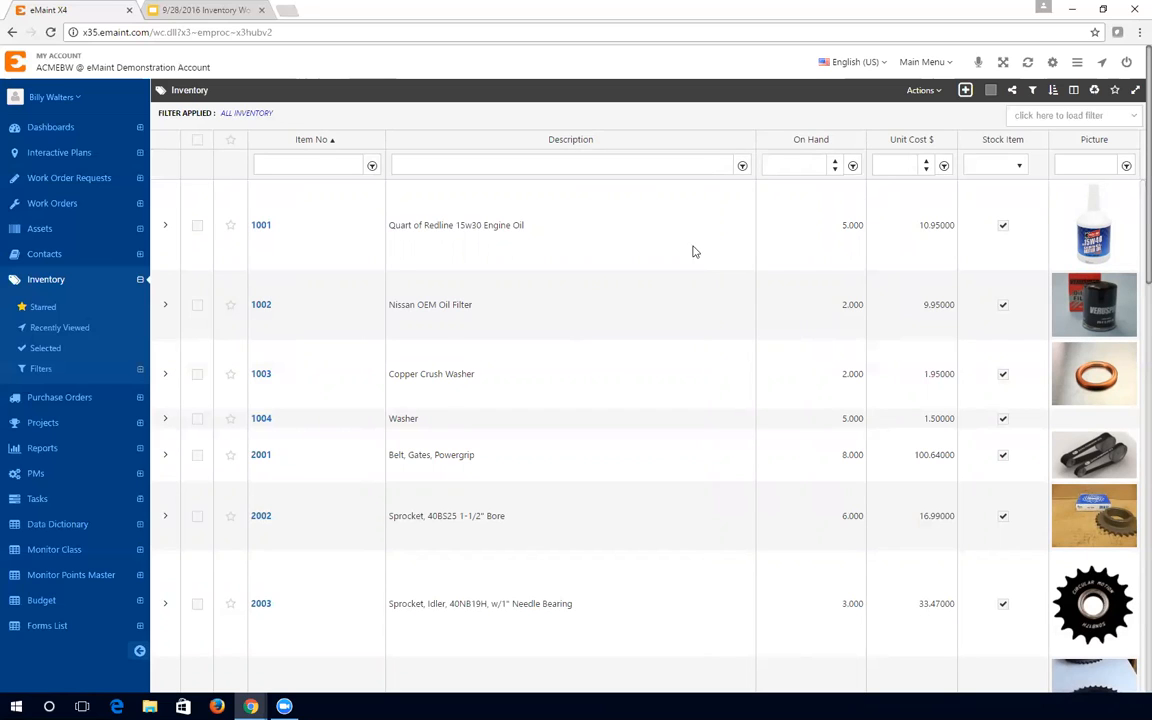
# - Open a blank Inventory record form, ready for entry in the Item No field
pyautogui.click(966, 92)
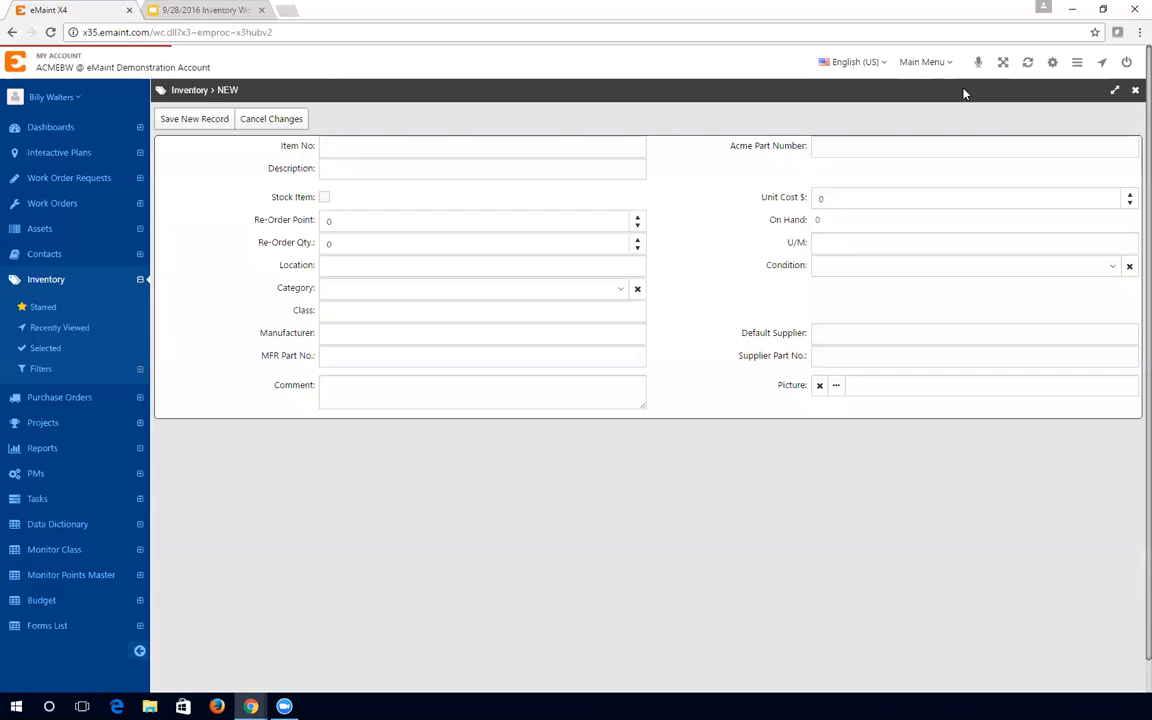
pyautogui.click(382, 146)
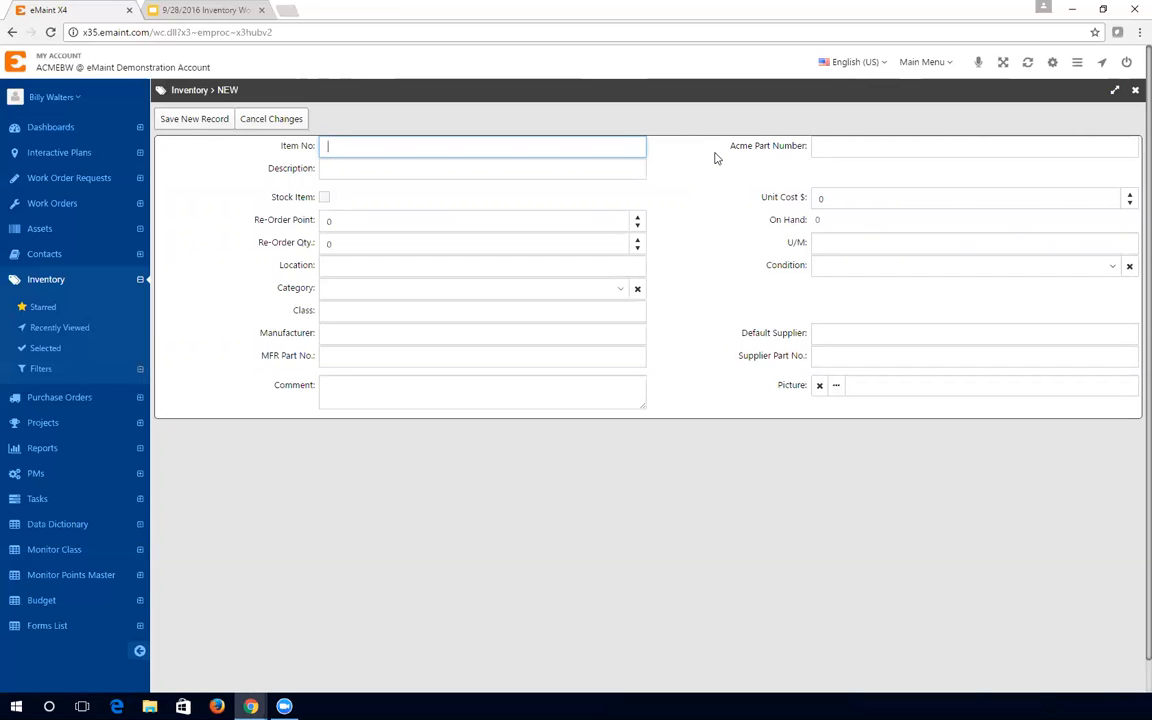
# - Enter Item No 1005 and Description 'Lugnut', and tick Stock Item
pyautogui.write('1005')
pyautogui.click(677, 160)
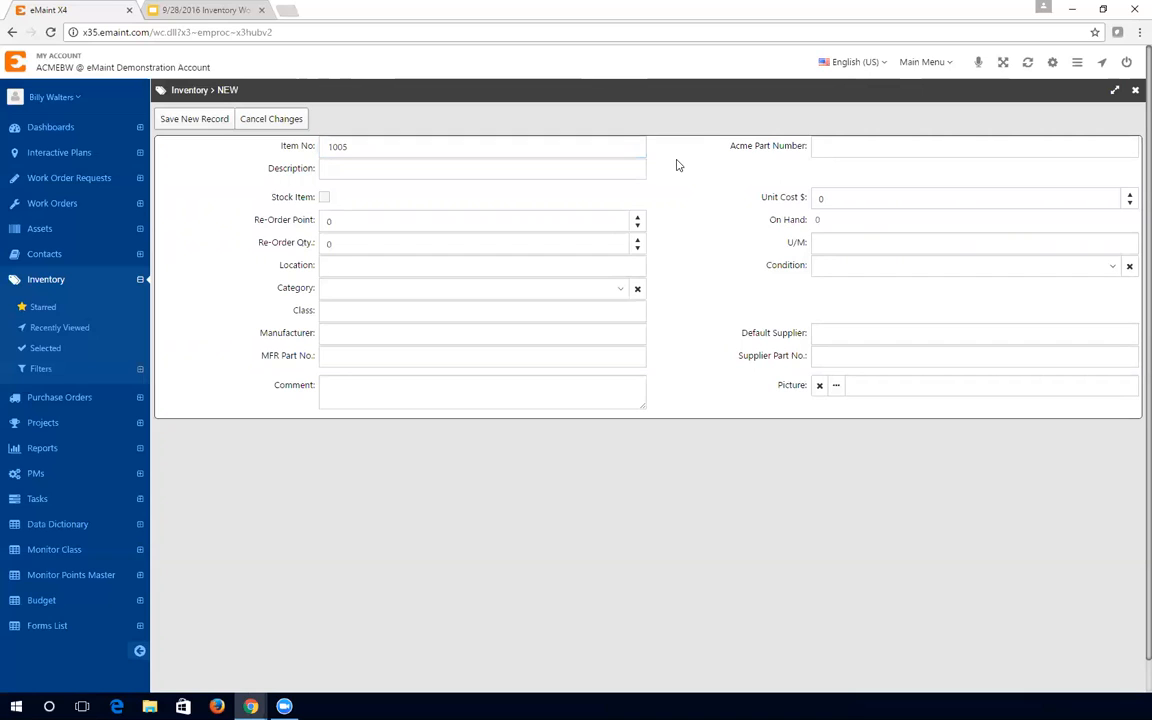
pyautogui.click(615, 175)
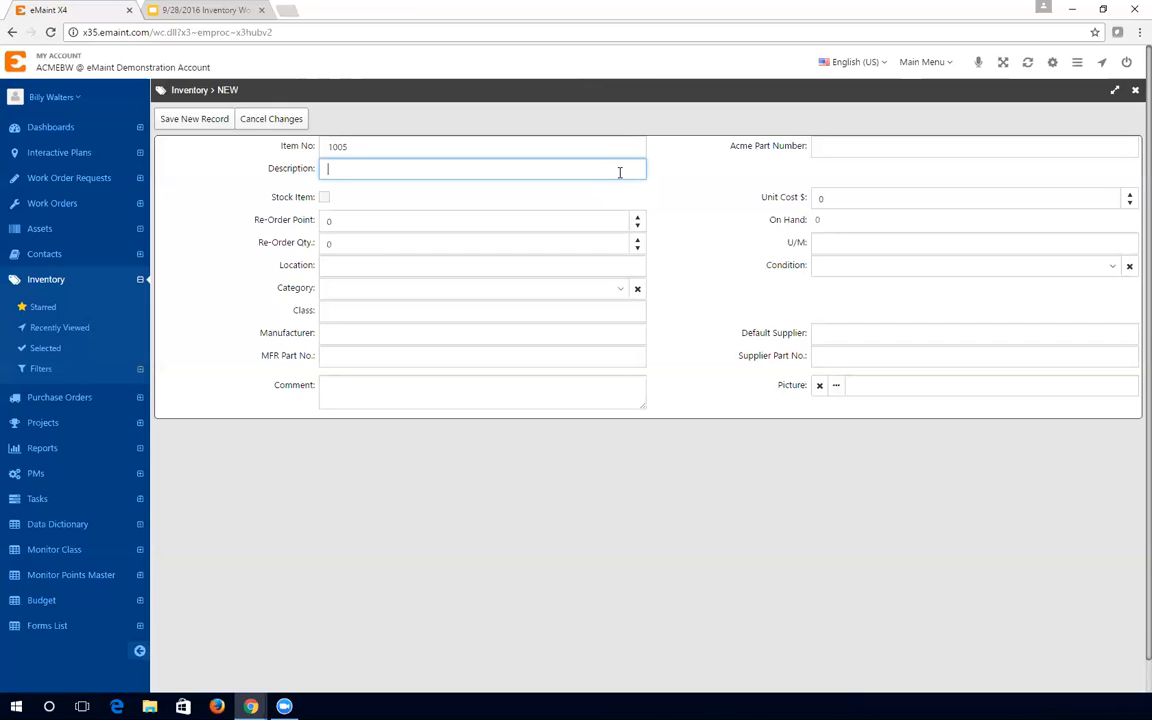
pyautogui.write('Lugnut')
pyautogui.click(324, 197)
pyautogui.click(379, 179)
# - Enter Unit Cost 0.75, Re-Order Point 10 and Re-Order Qty 40 on the new item
pyautogui.click(936, 206)
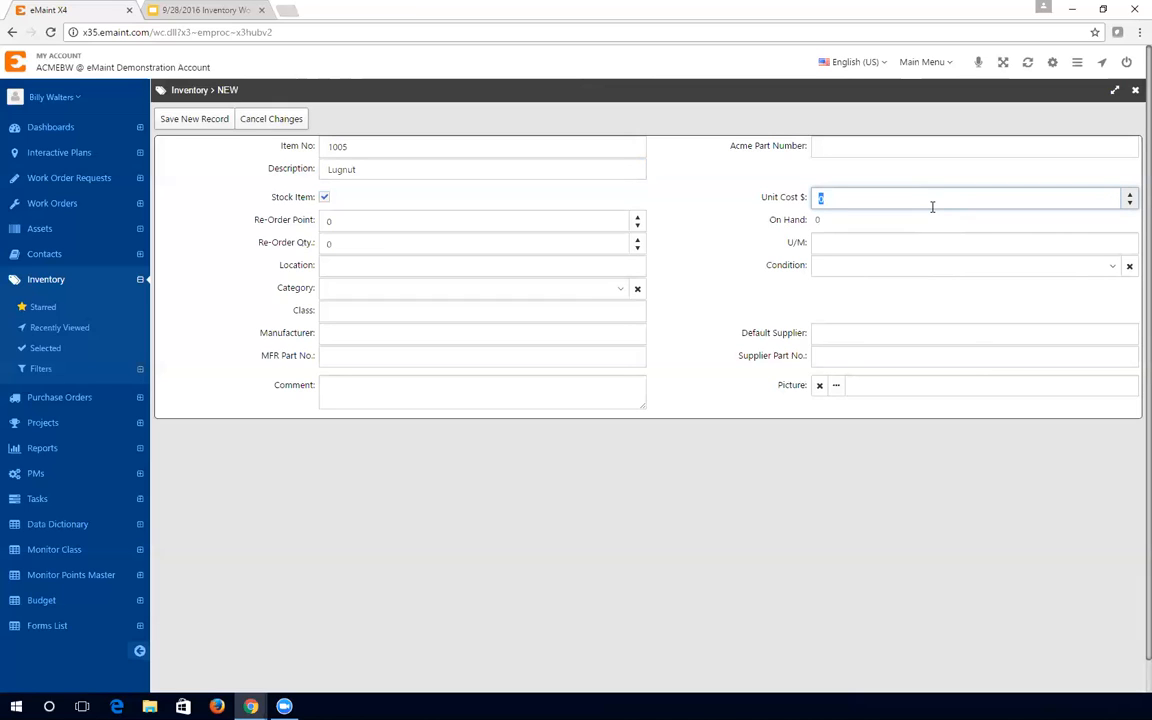
pyautogui.write('.75')
pyautogui.click(721, 230)
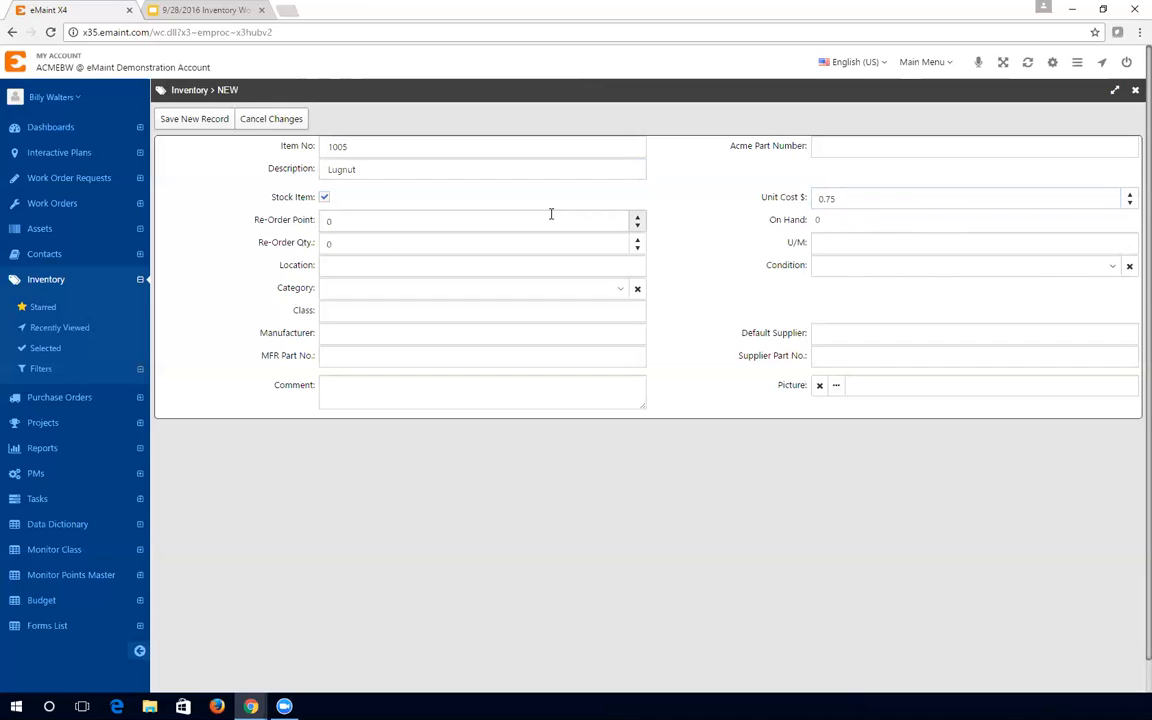
pyautogui.click(514, 222)
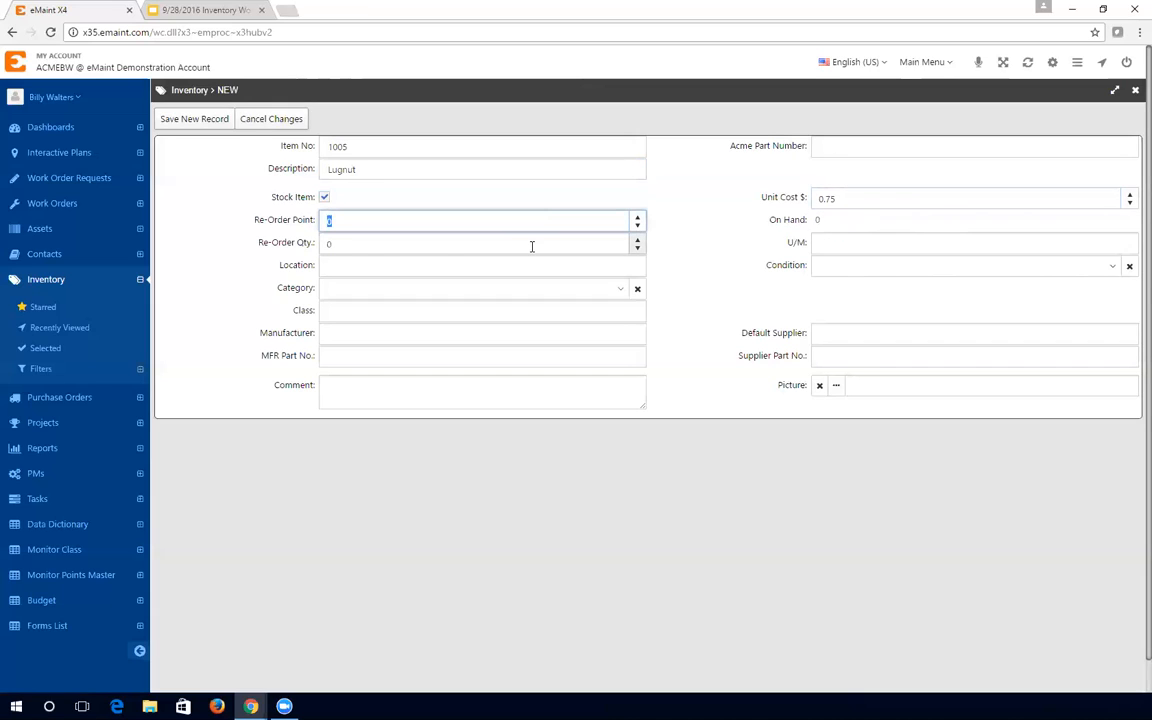
pyautogui.click(268, 234)
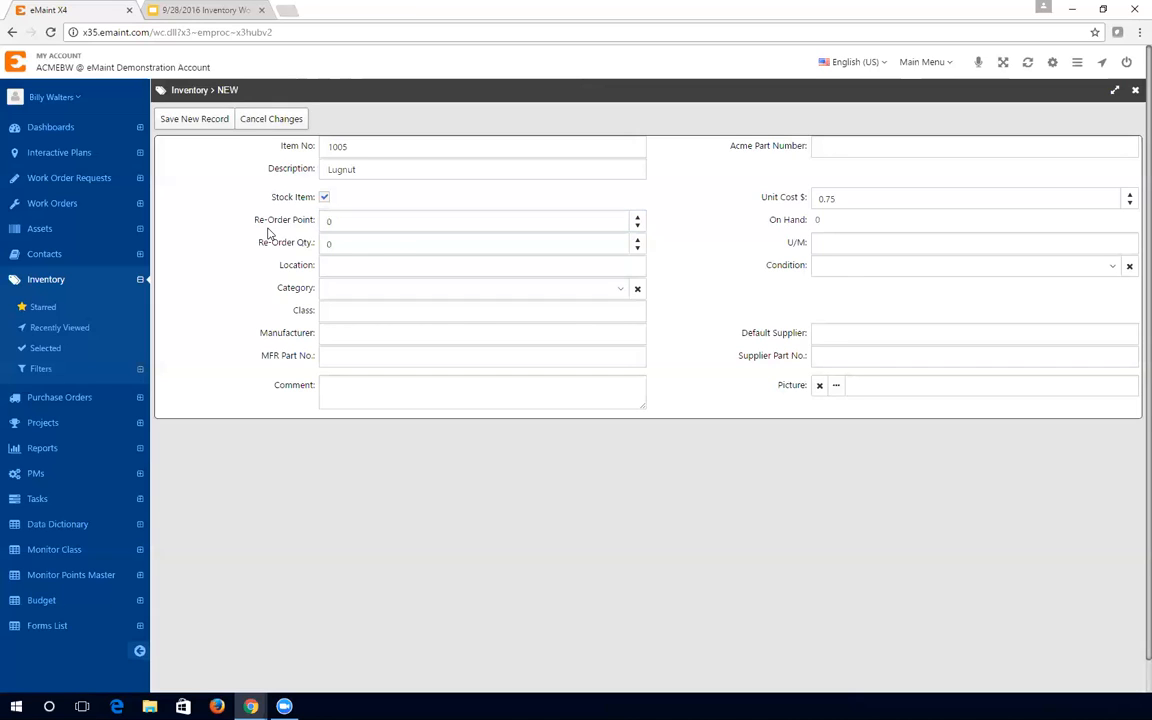
pyautogui.click(404, 226)
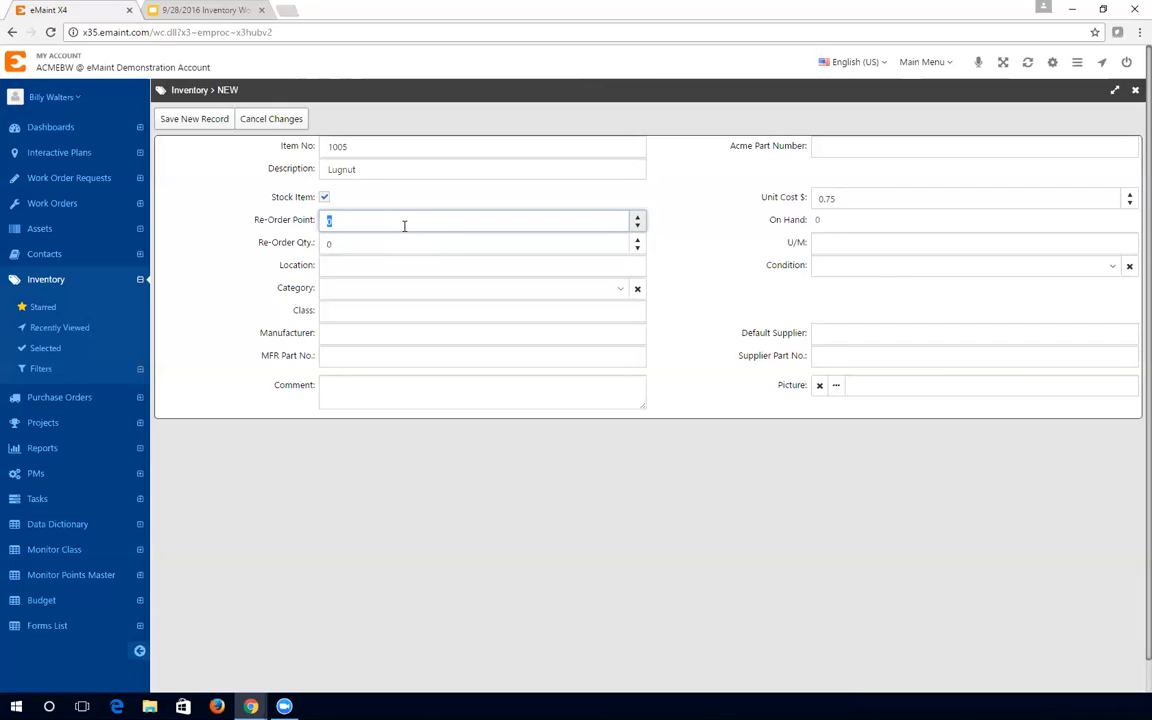
pyautogui.write('10')
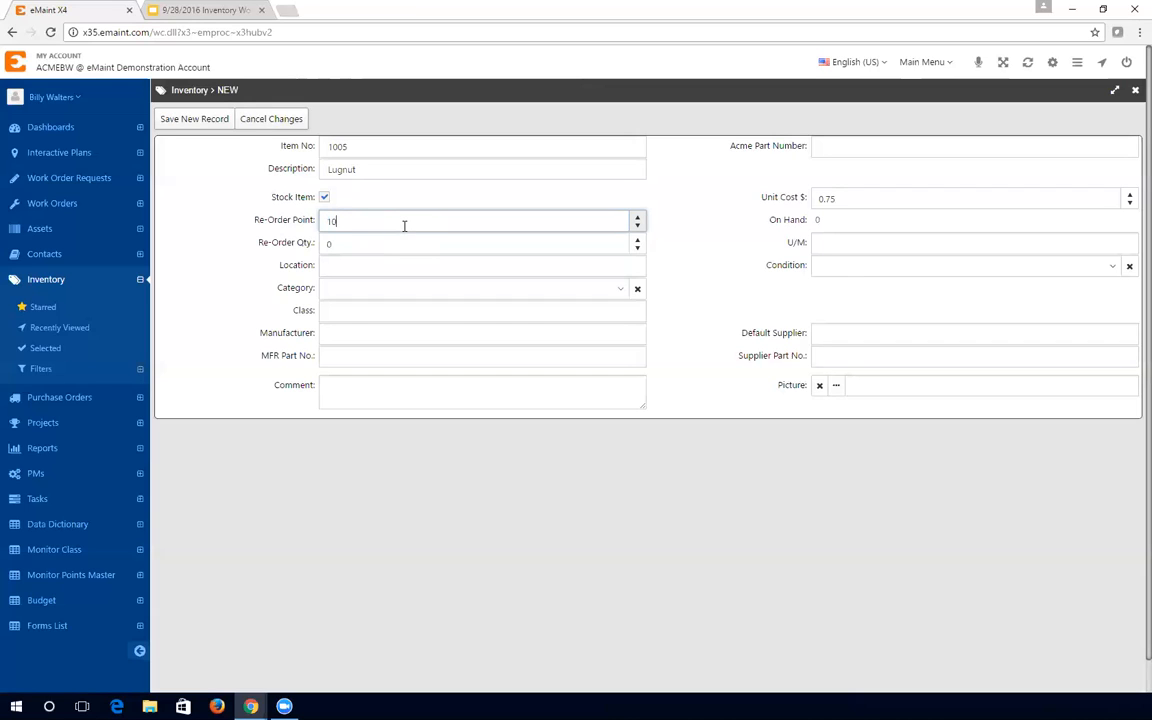
pyautogui.click(353, 242)
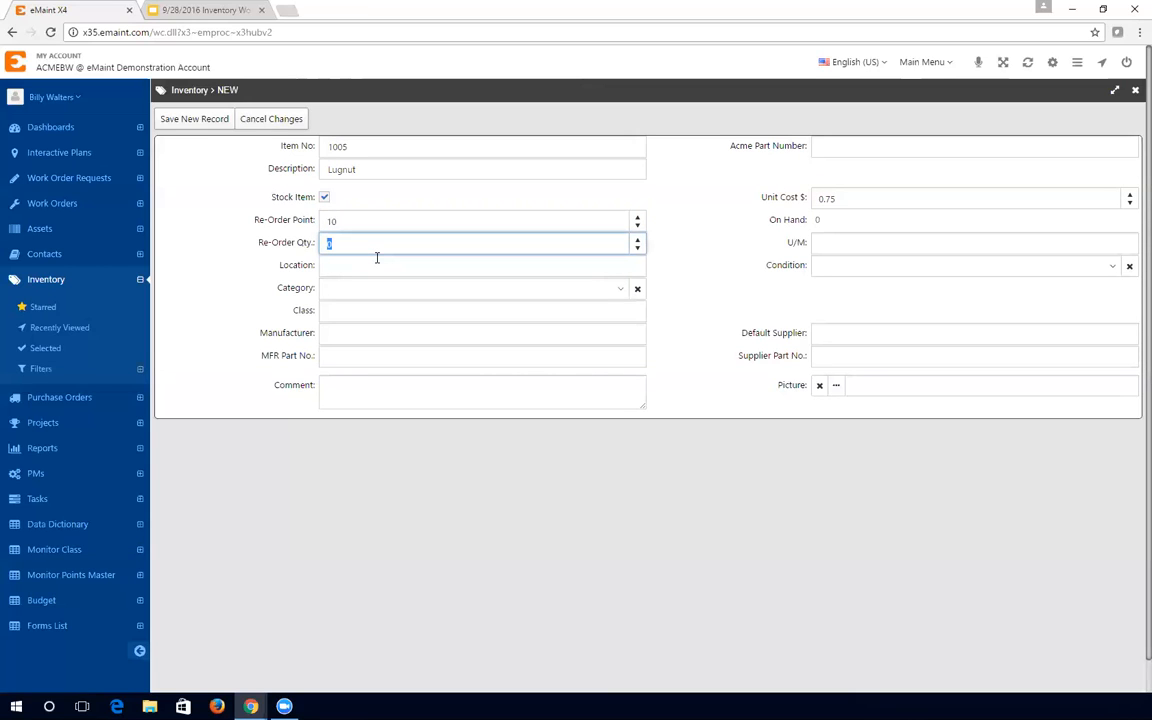
pyautogui.write('40')
pyautogui.click(858, 246)
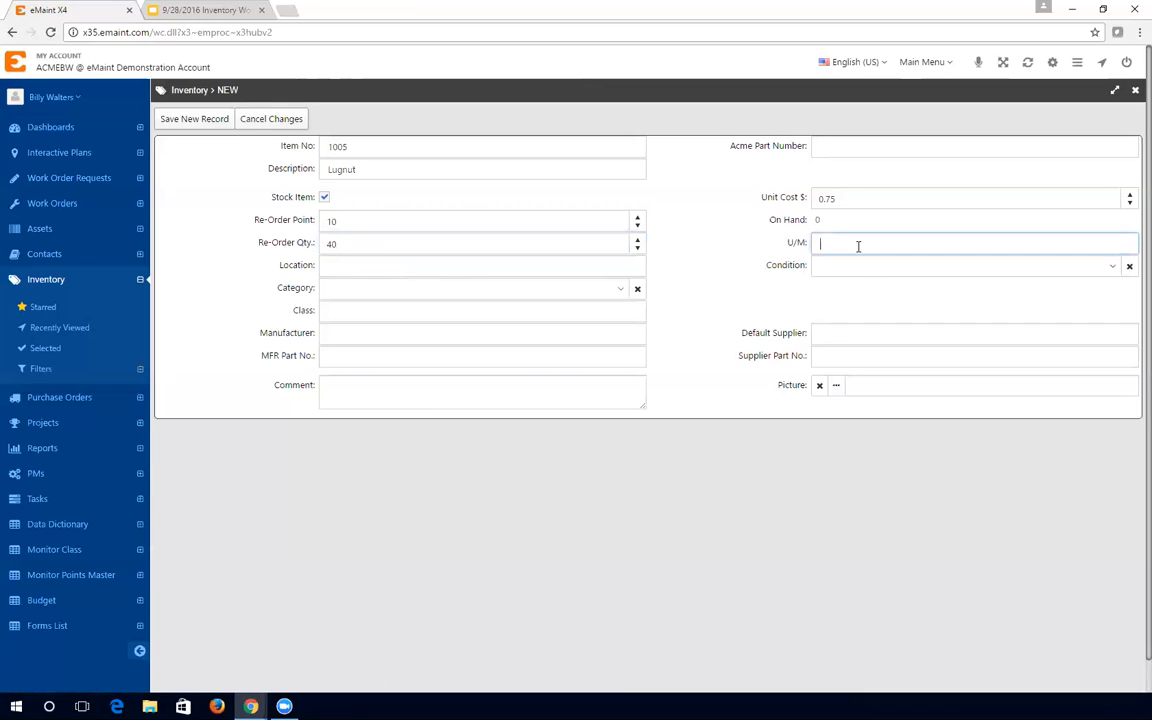
pyautogui.click(468, 271)
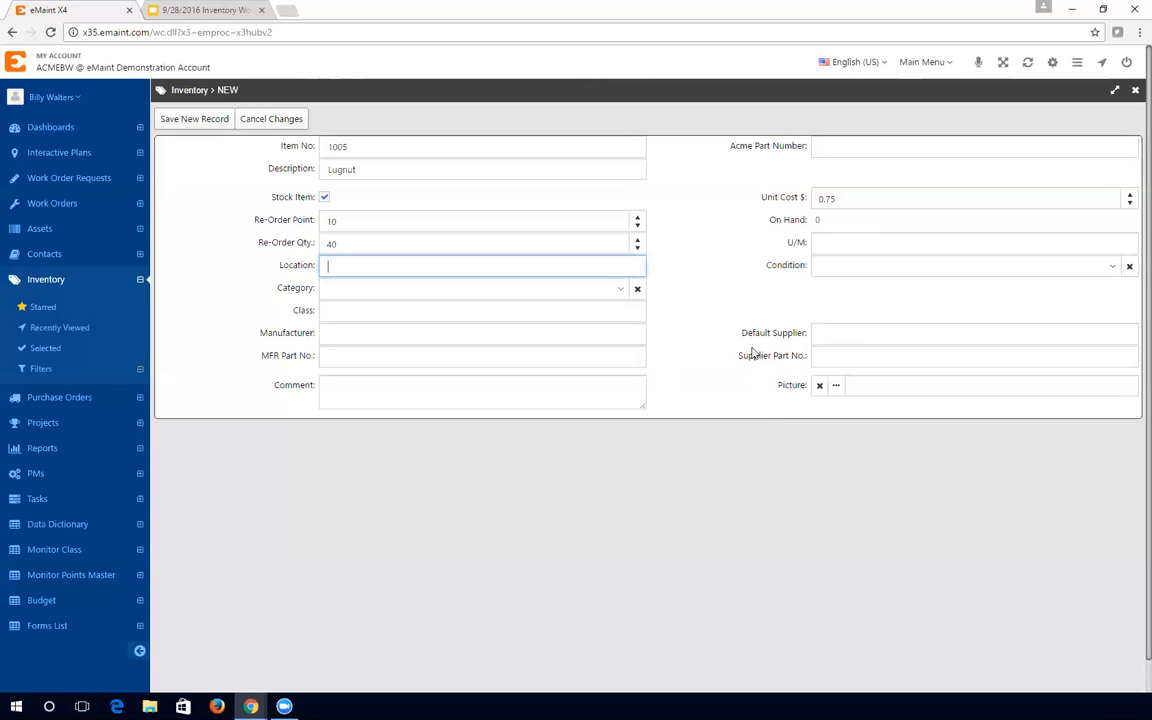
# - Save item 1005 Lugnut, then re-check Stock Item in edit mode and cancel back to viewing
pyautogui.click(205, 120)
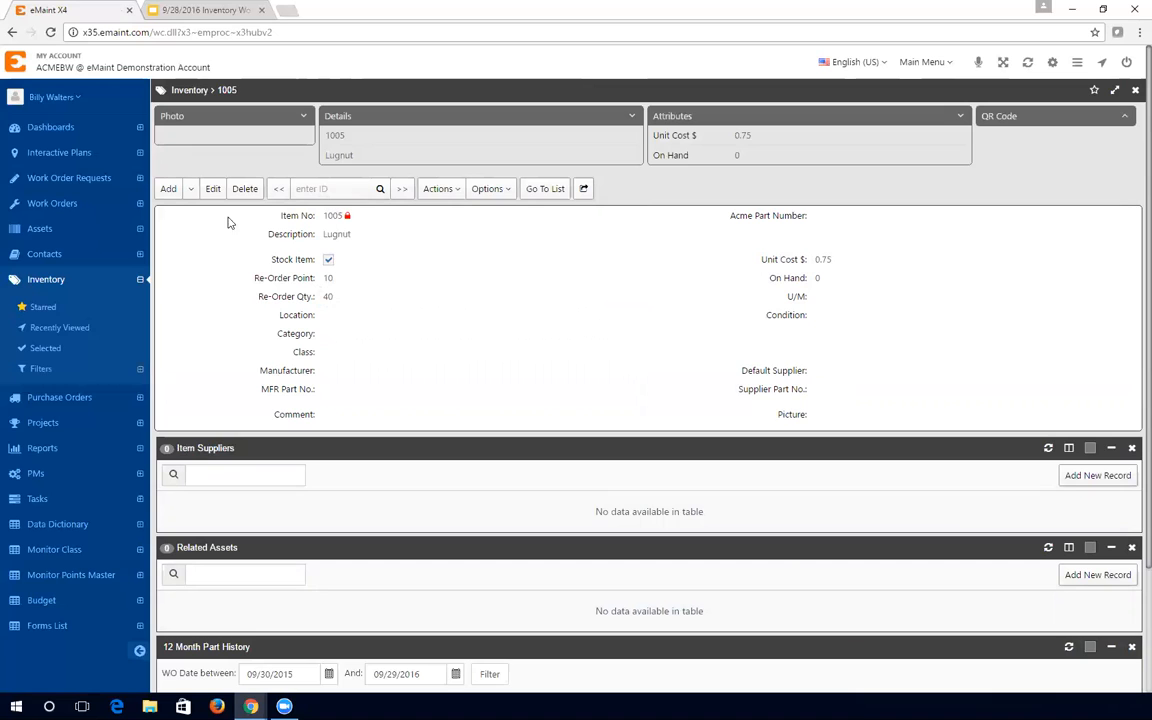
pyautogui.click(214, 192)
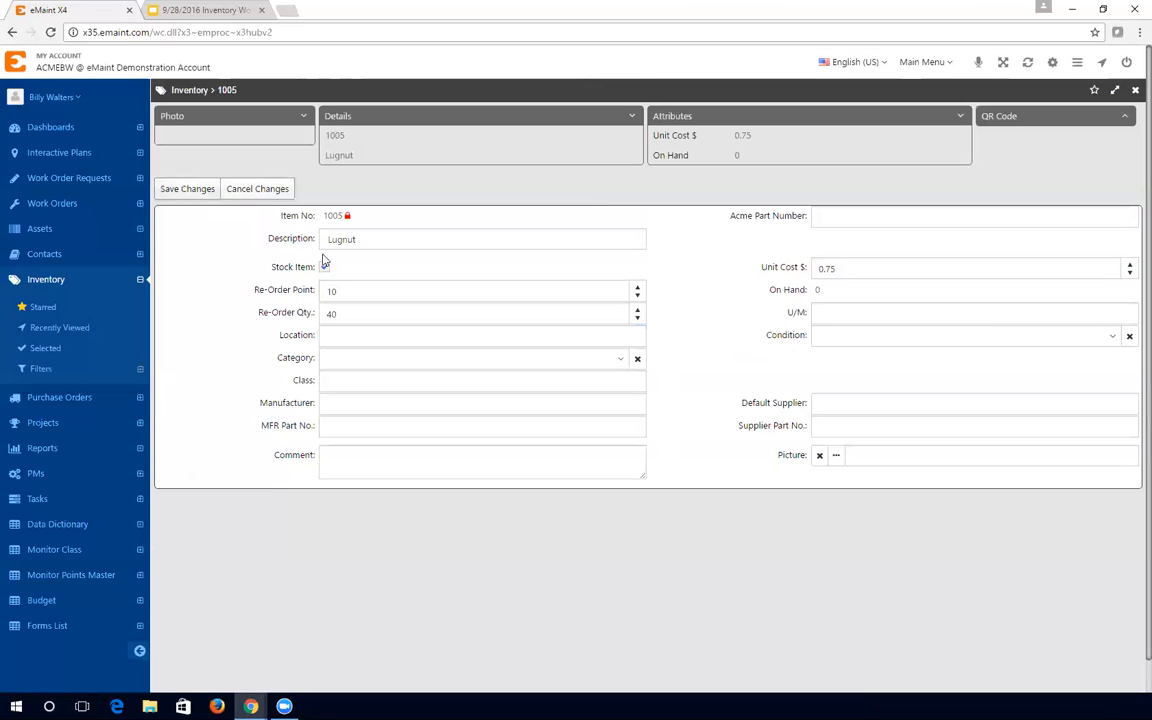
pyautogui.click(324, 266)
pyautogui.click(258, 189)
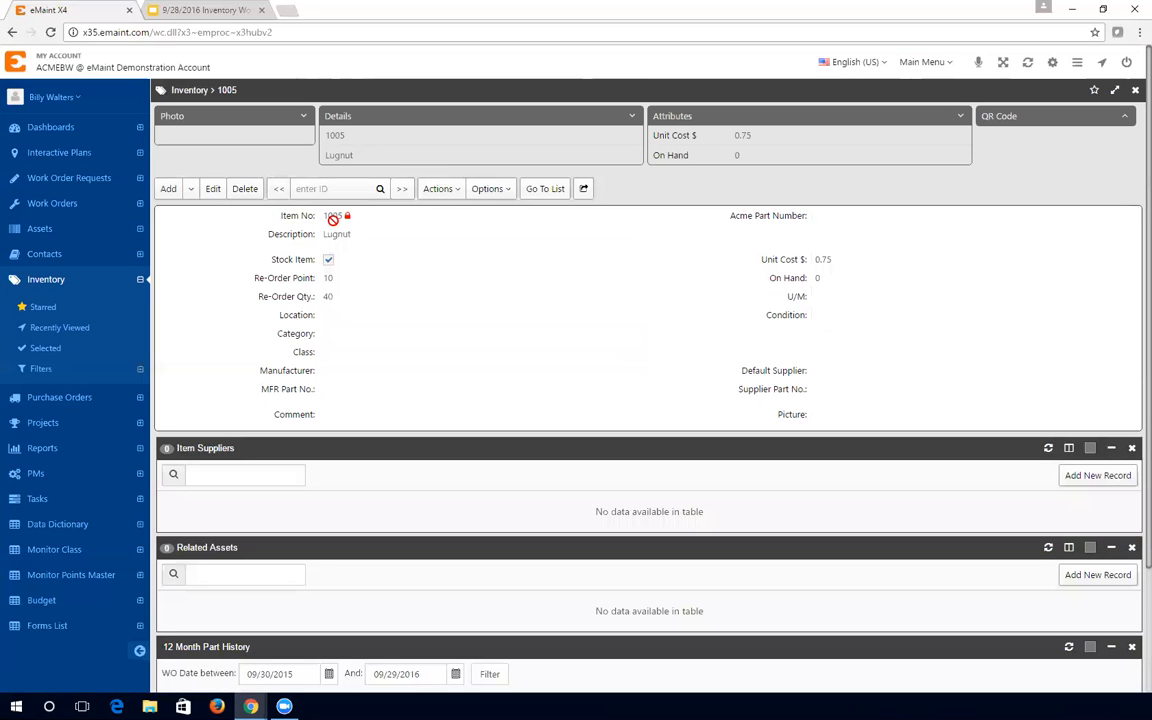
pyautogui.click(440, 194)
pyautogui.click(345, 250)
# - Start an Actions > Adjustments entry for item 1005 with adjustment type Physical Count
pyautogui.click(443, 192)
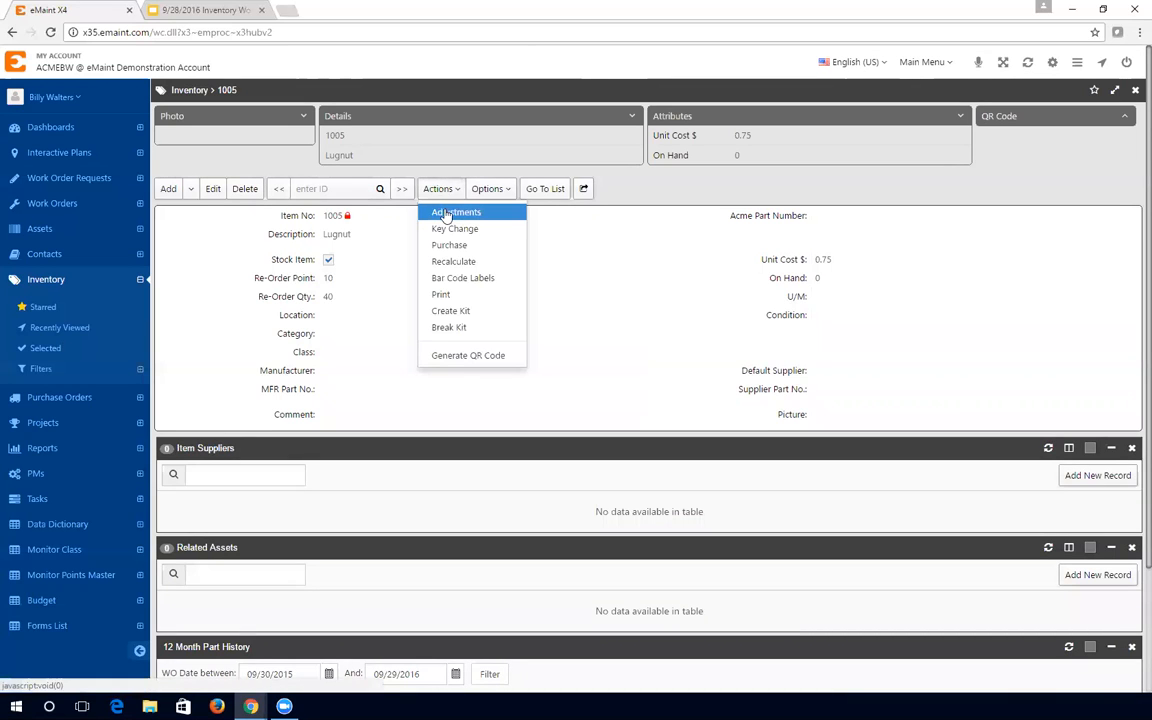
pyautogui.click(452, 213)
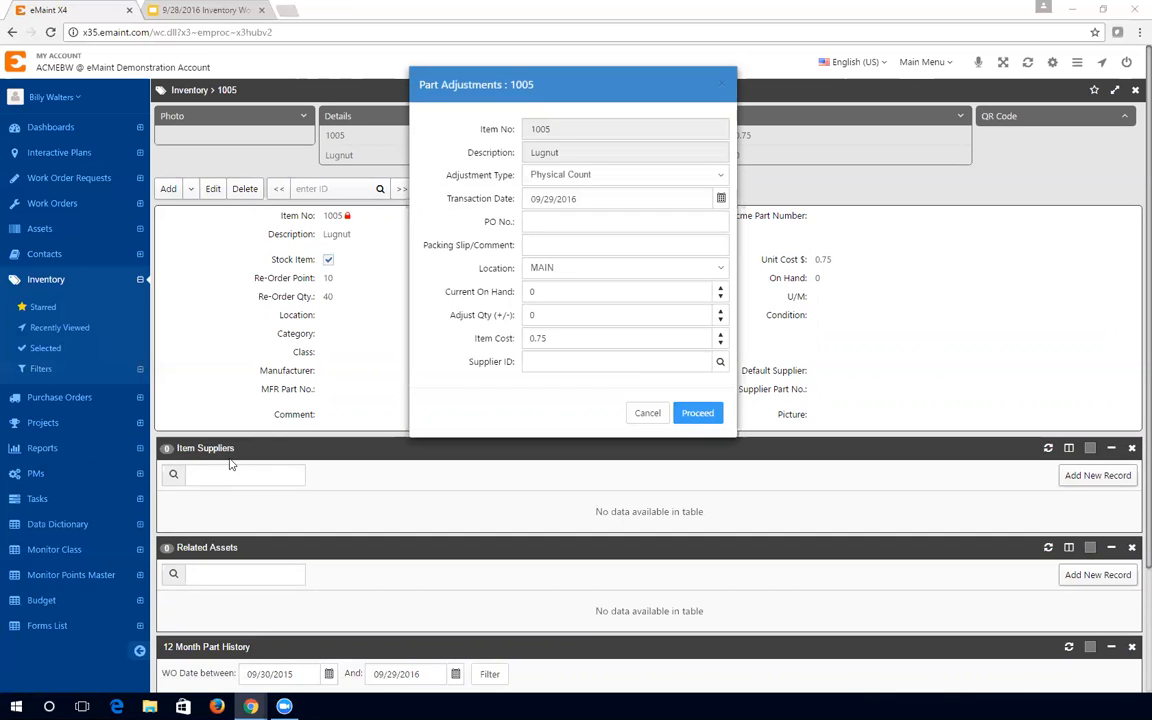
pyautogui.click(603, 185)
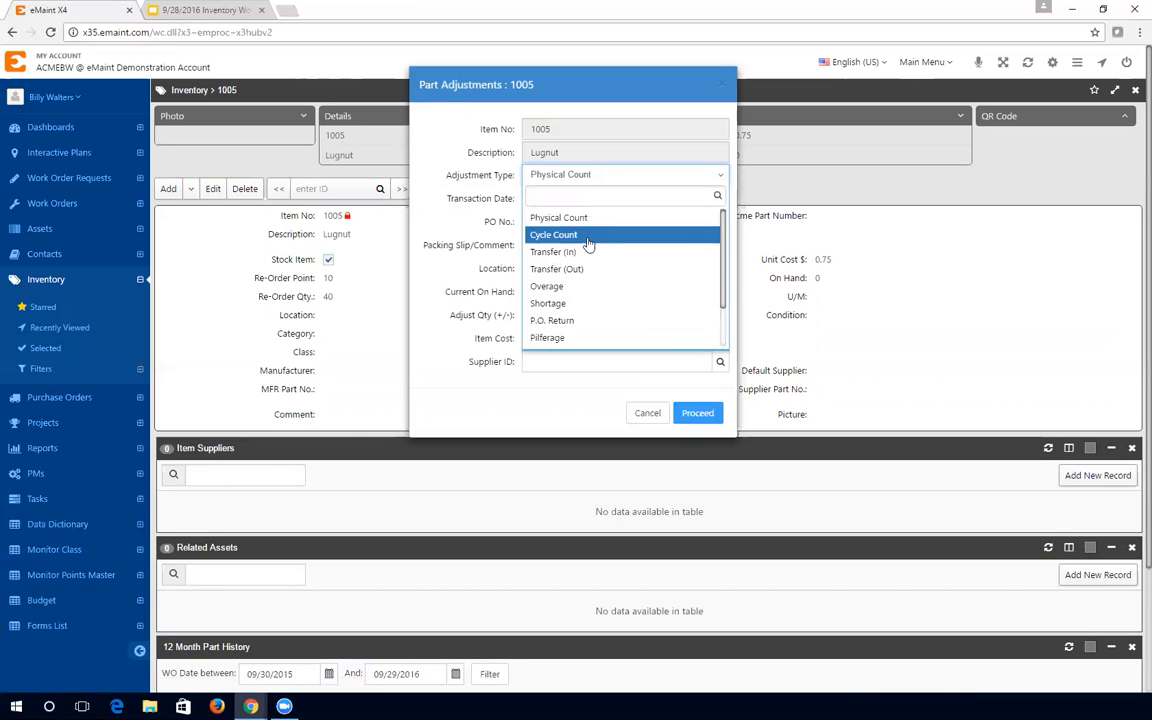
pyautogui.scroll(-2, 561, 279)
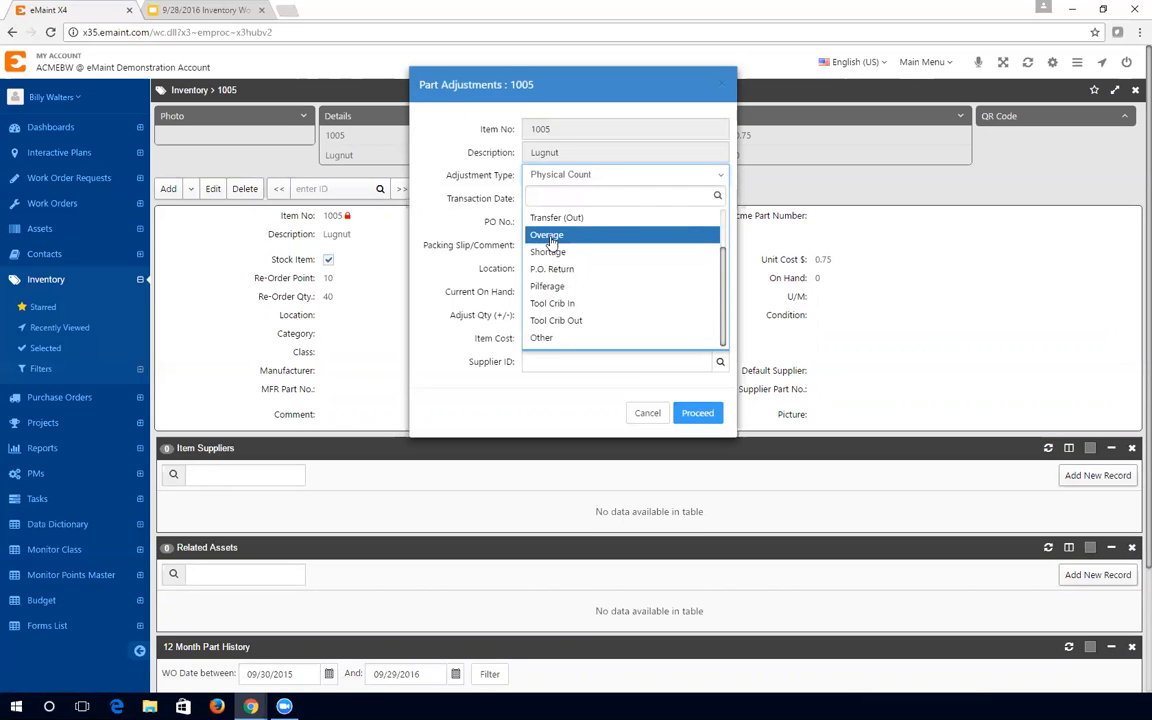
pyautogui.scroll(-1, 548, 265)
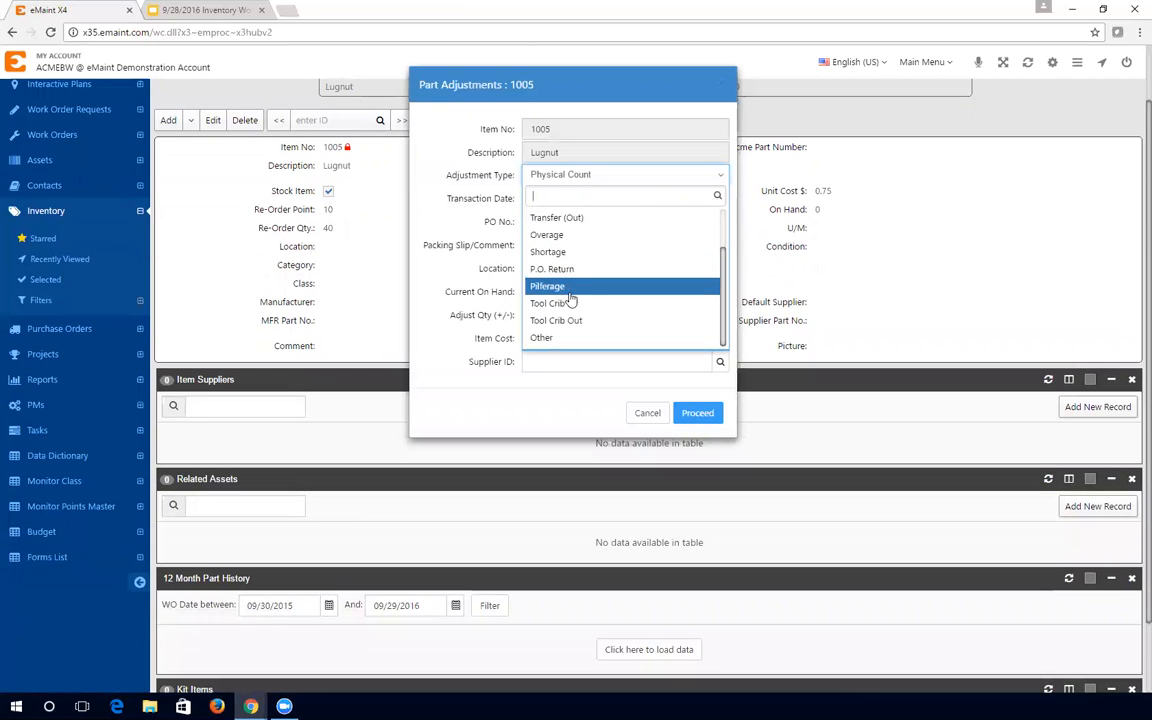
pyautogui.scroll(1, 467, 234)
pyautogui.scroll(1, 600, 255)
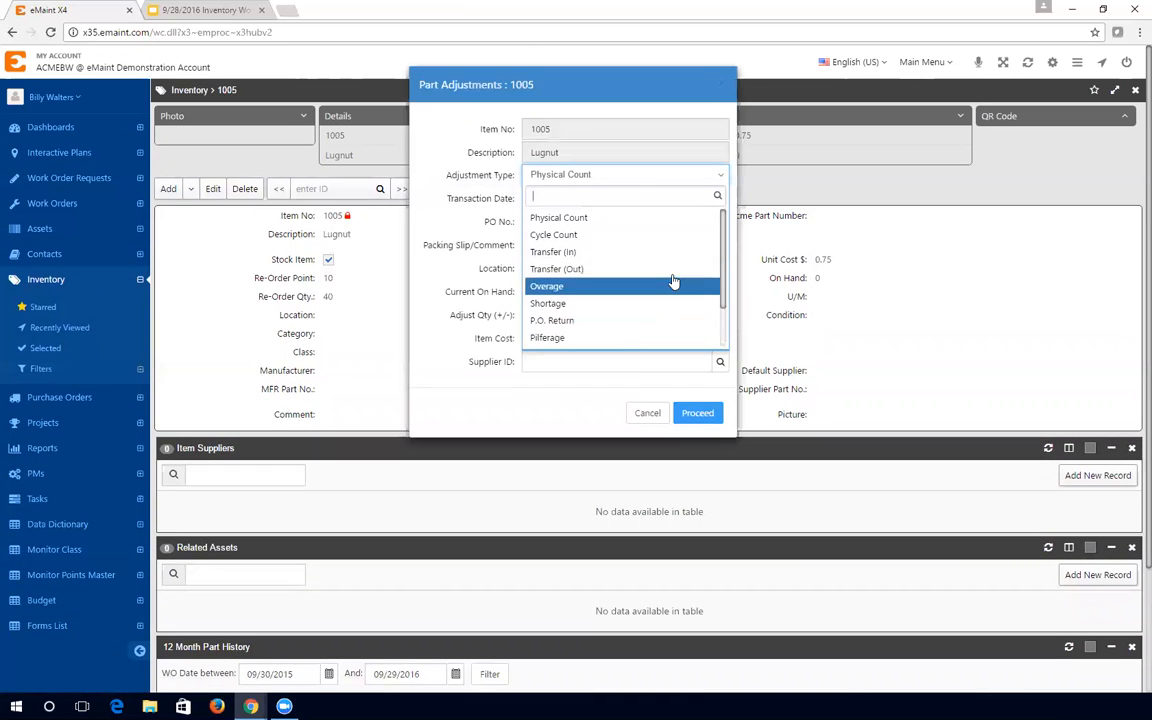
pyautogui.click(614, 218)
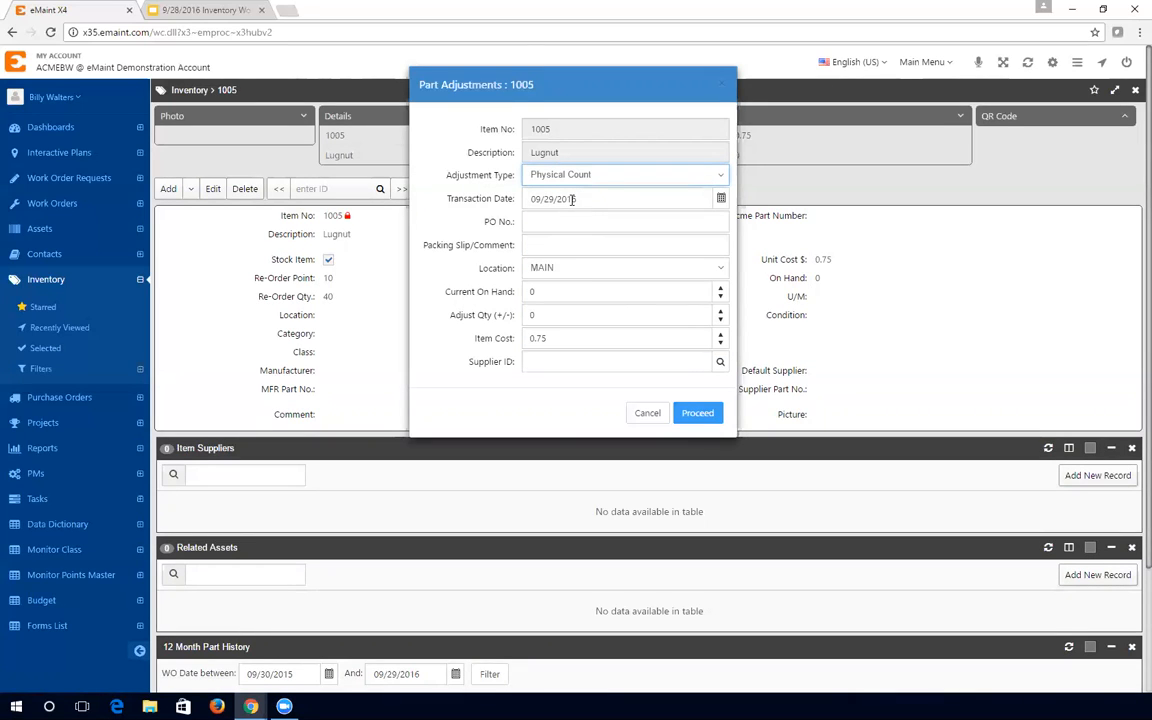
# - Adjust item 1005 by +5 at location MAIN and proceed, bringing On Hand to 5
pyautogui.click(546, 268)
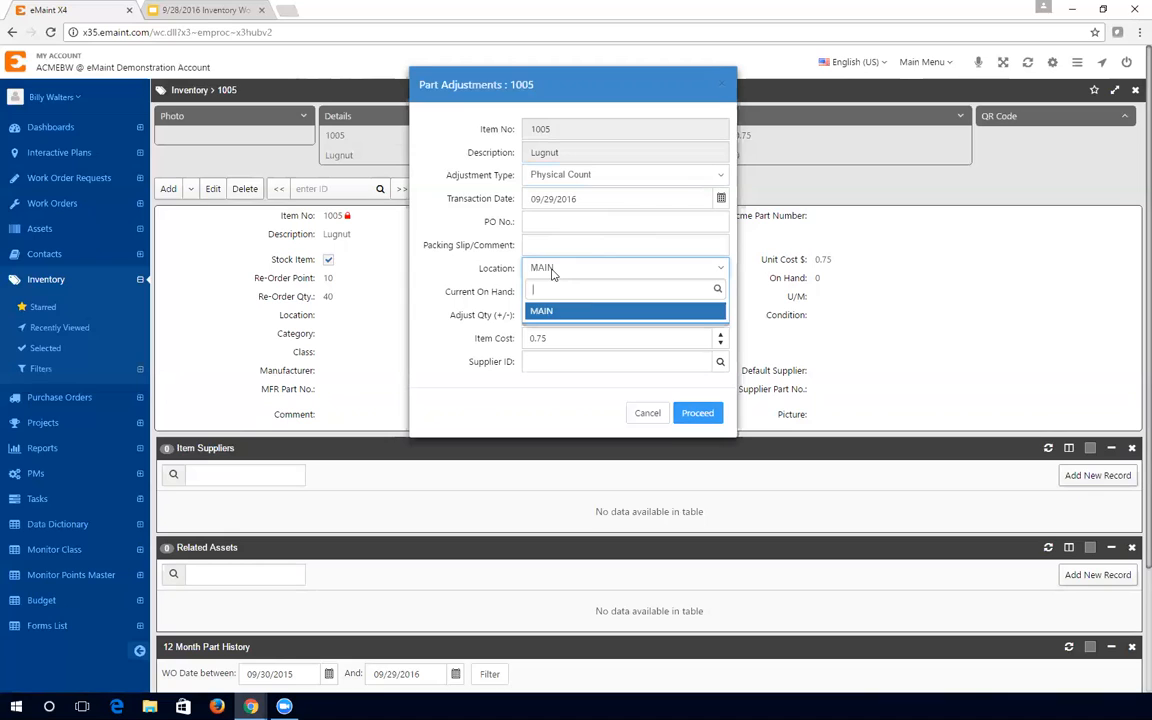
pyautogui.click(551, 270)
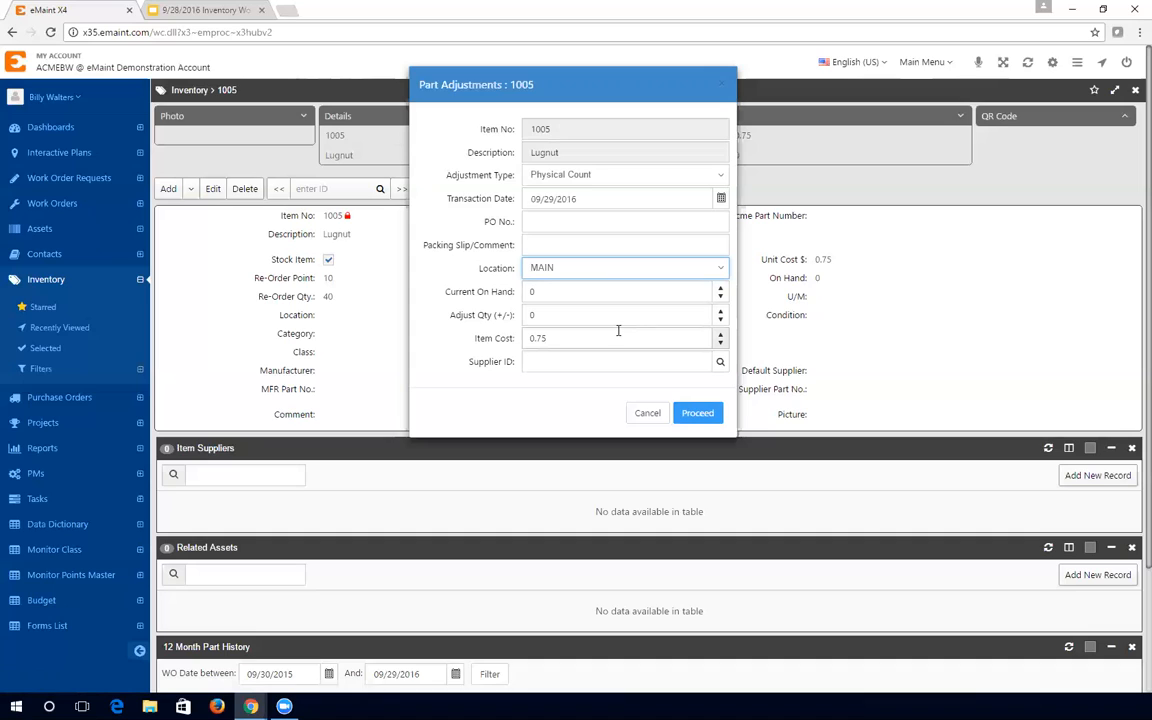
pyautogui.click(720, 315)
pyautogui.click(720, 315)
pyautogui.click(720, 315)
pyautogui.click(720, 315)
pyautogui.click(720, 315)
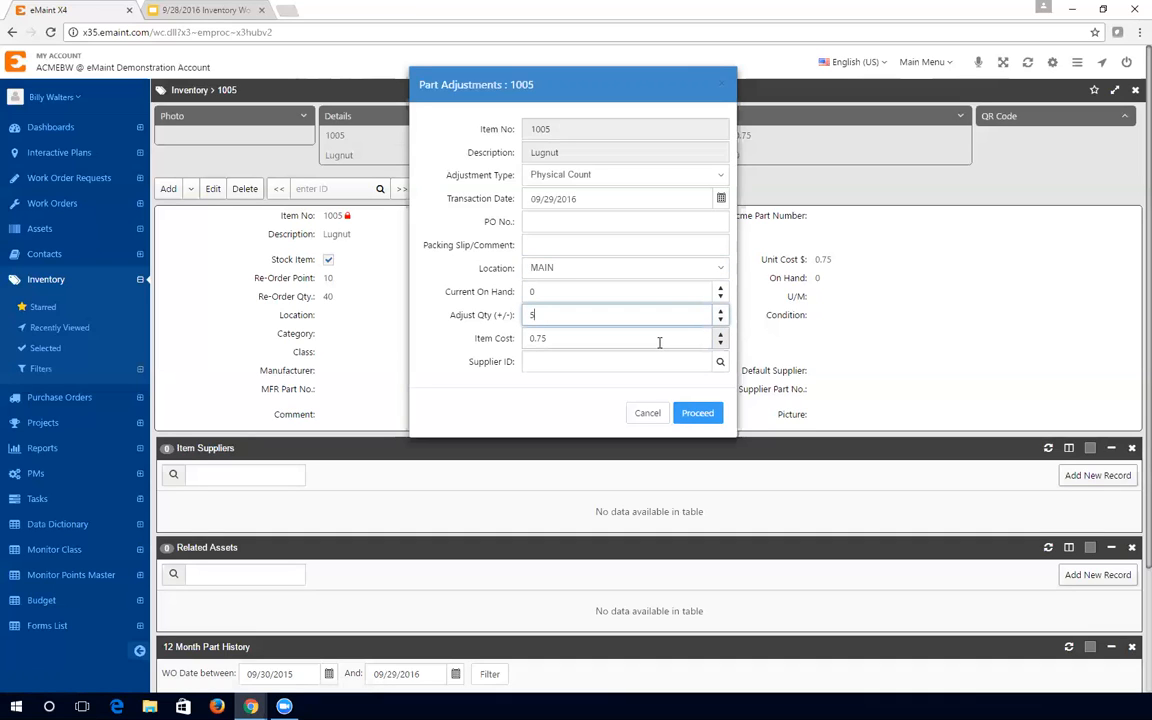
pyautogui.click(697, 414)
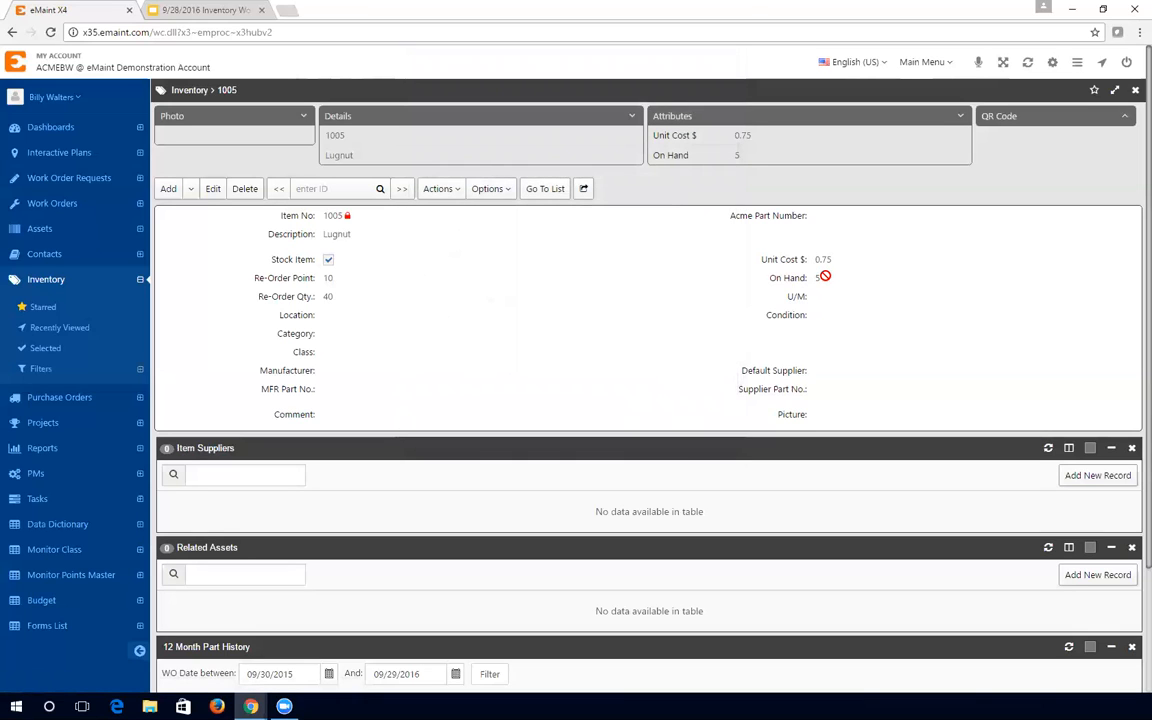
# - Load the 12 Month Part History, showing _BEGBAL 0.00 and PHY COUNT 5.00 at MAIN
pyautogui.scroll(-1, 814, 280)
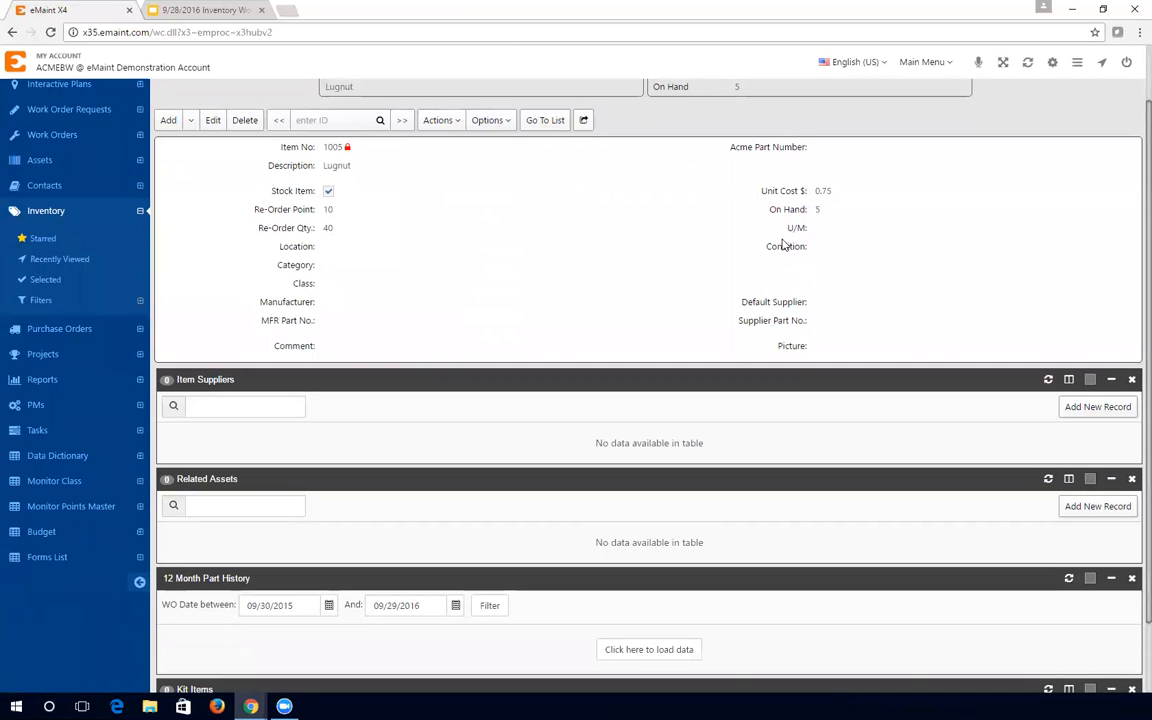
pyautogui.scroll(-1, 733, 249)
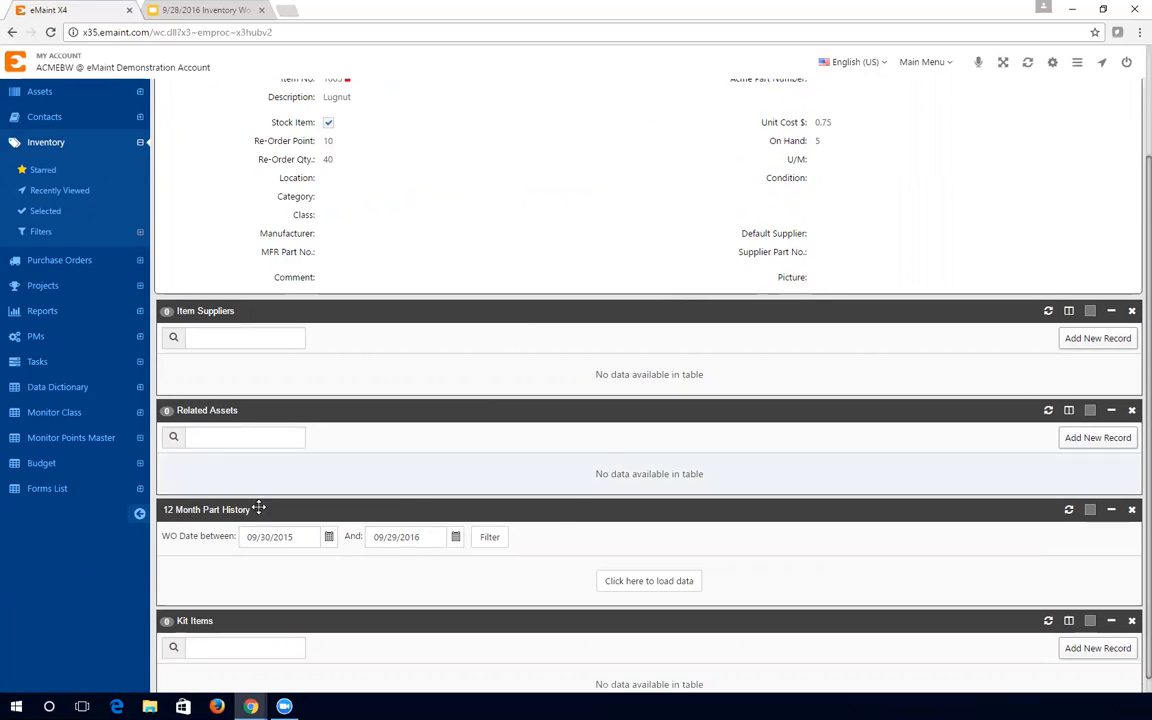
pyautogui.scroll(2, 507, 507)
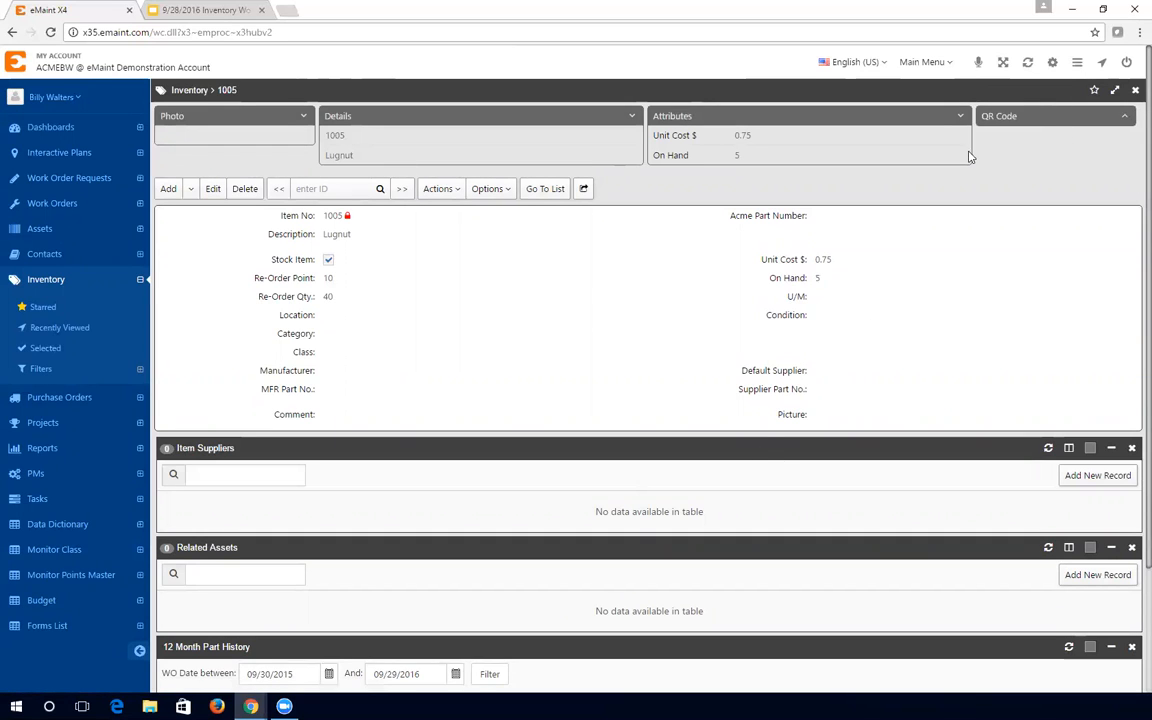
pyautogui.scroll(-3, 573, 391)
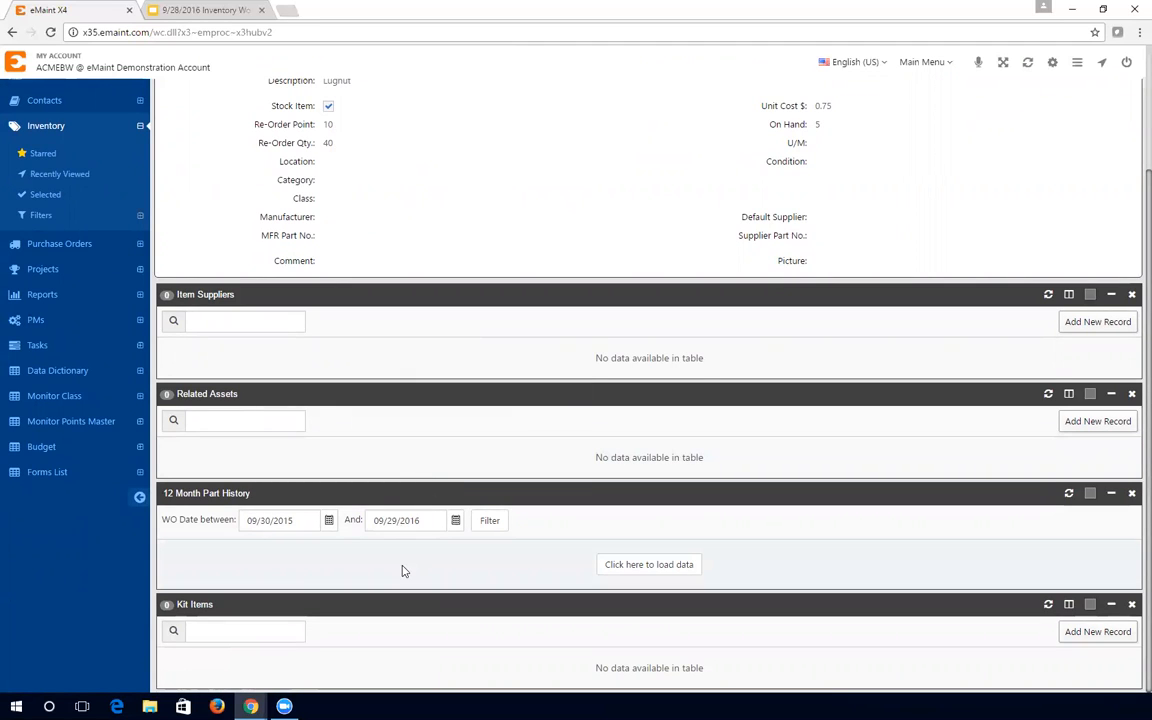
pyautogui.click(642, 569)
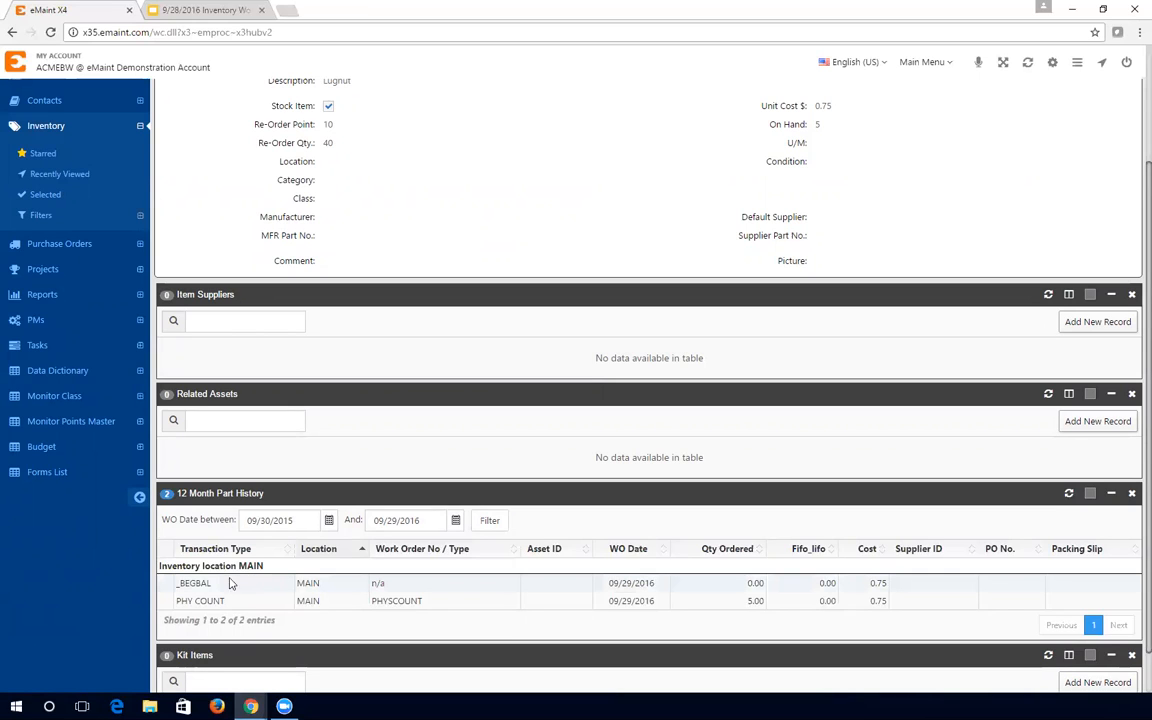
pyautogui.moveTo(213, 588); pyautogui.dragTo(175, 602)
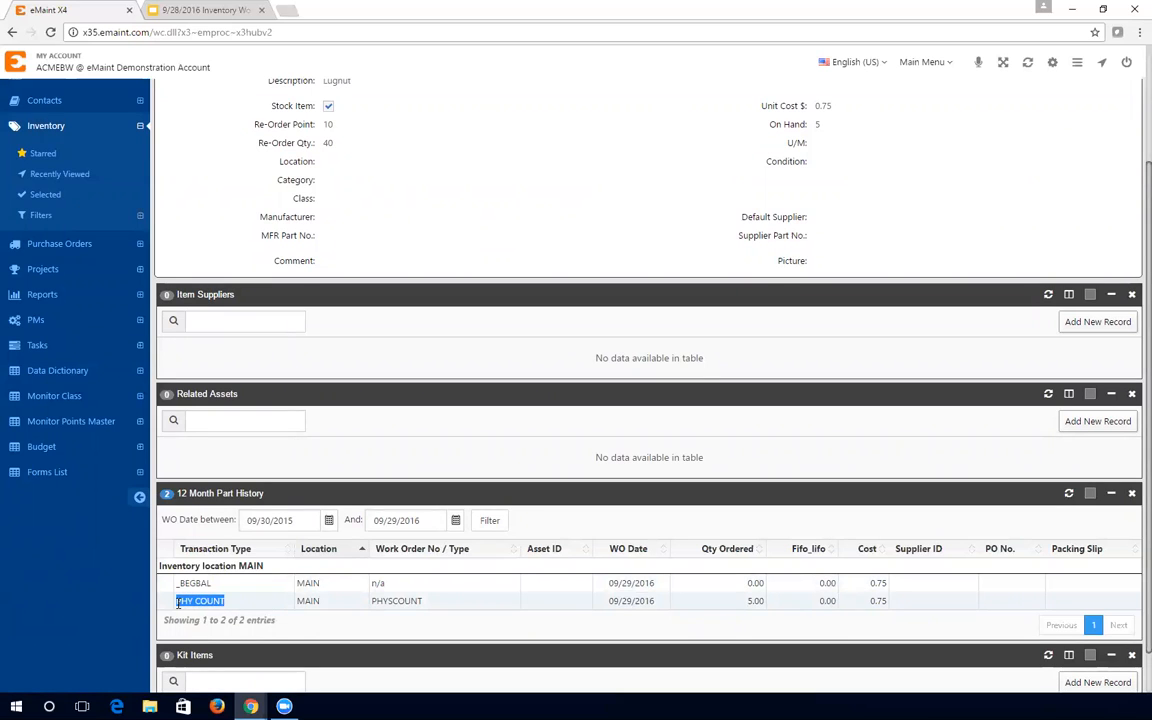
pyautogui.click(252, 618)
pyautogui.scroll(1, 478, 566)
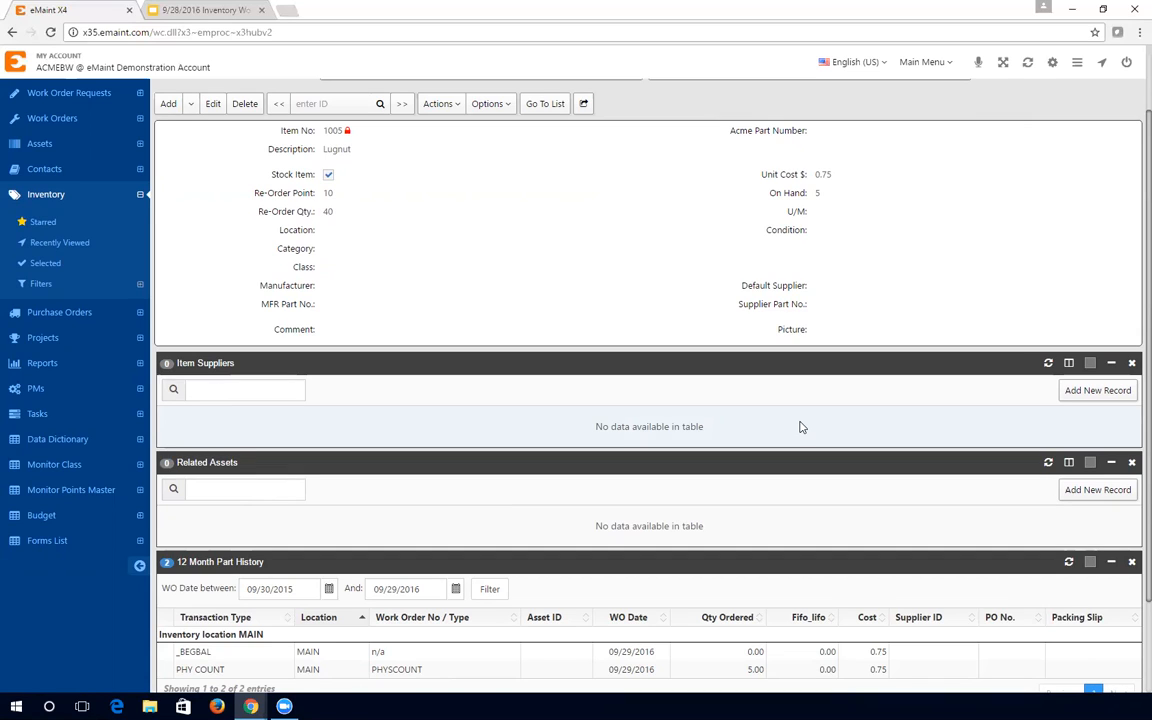
# - Add a new Item Suppliers record for item 1005 Lugnut
pyautogui.click(1076, 396)
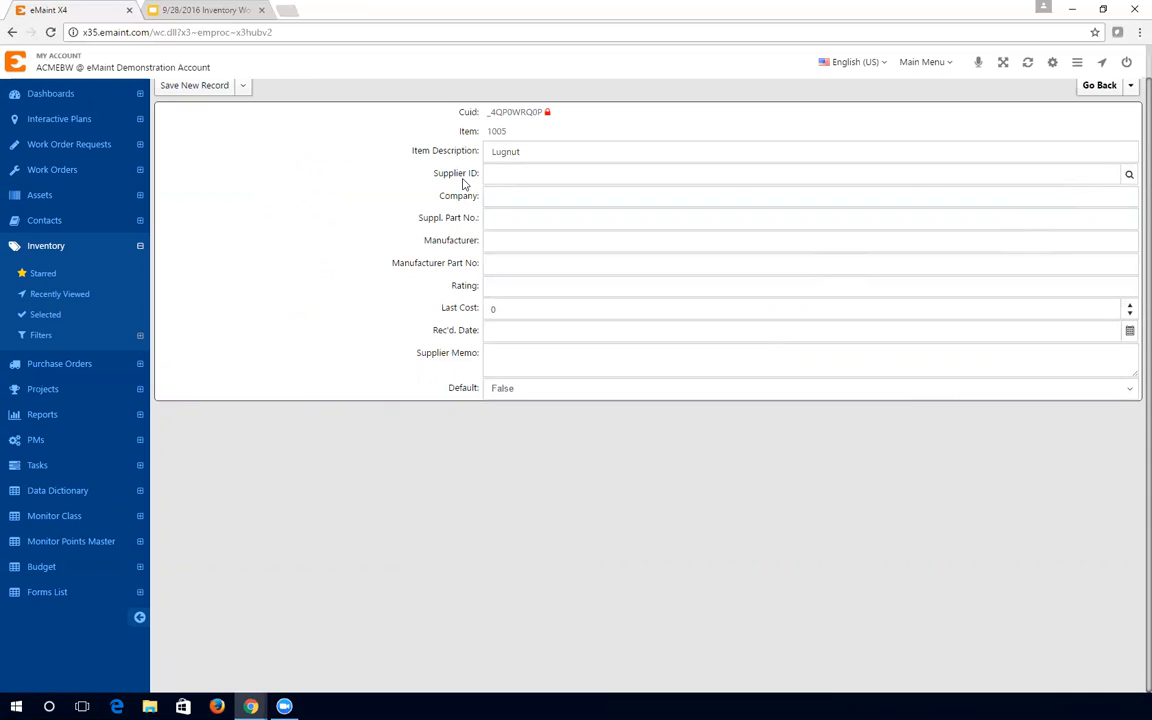
# - Look up contacts filtered to the Supplier category and assign Home Depot, ID 3009
pyautogui.click(1129, 177)
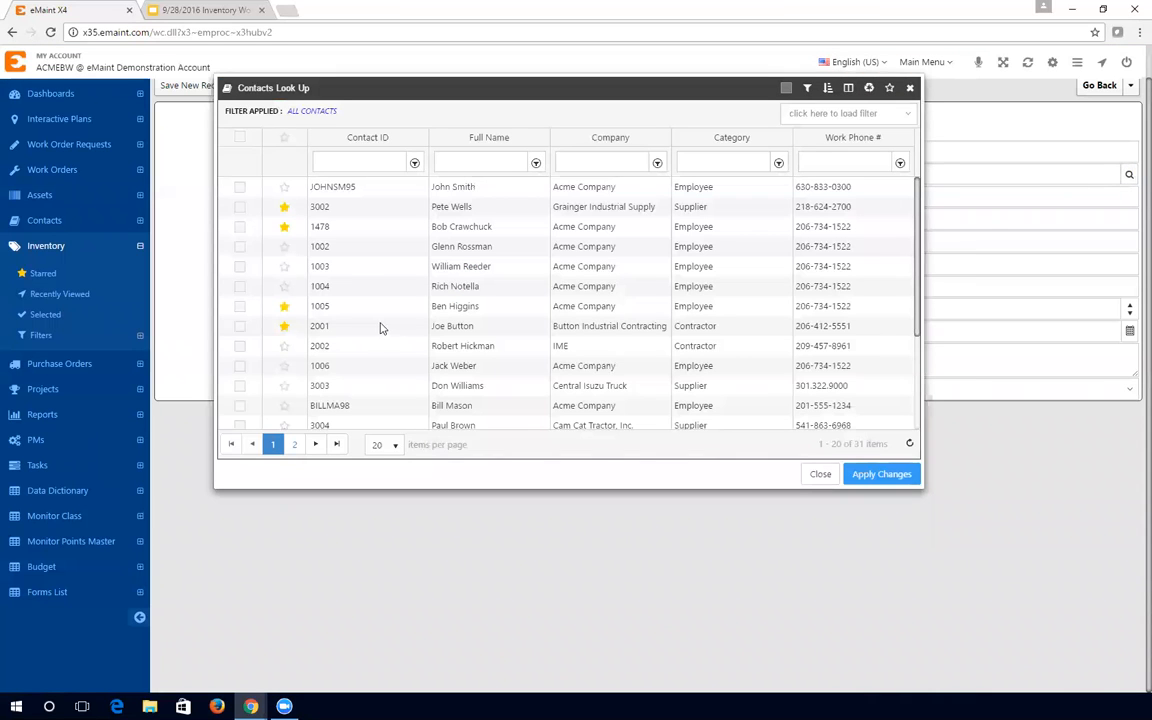
pyautogui.click(692, 160)
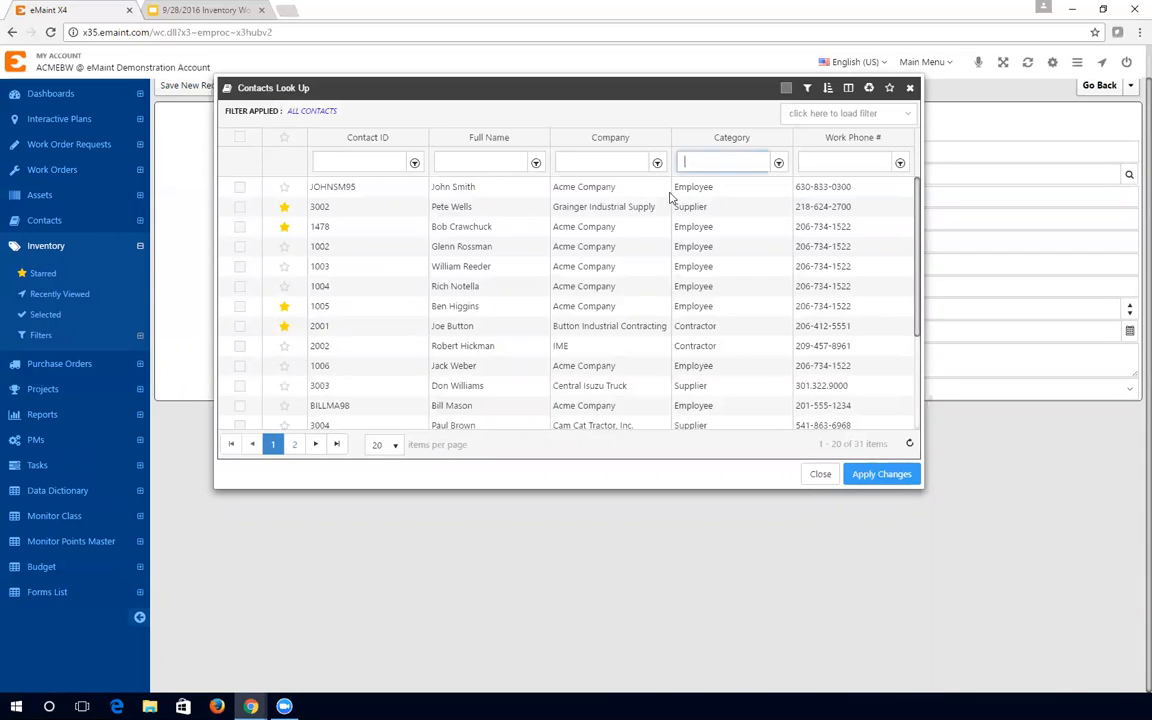
pyautogui.write('Supplier')
pyautogui.press('Return')
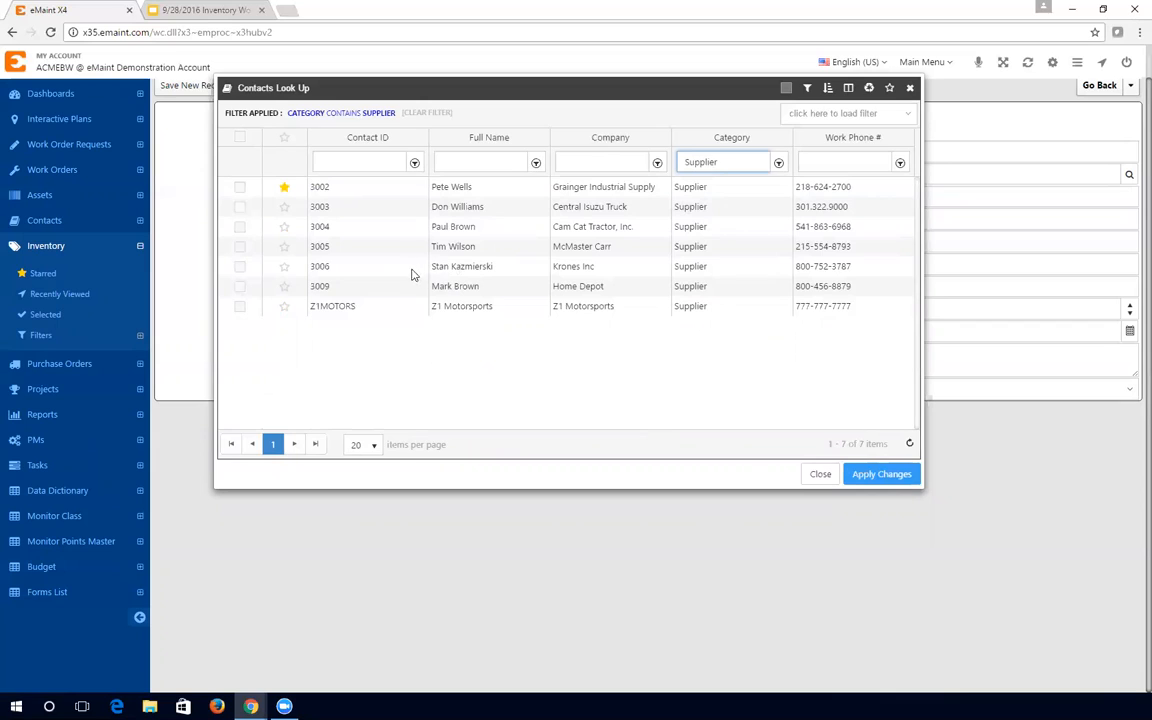
pyautogui.click(241, 288)
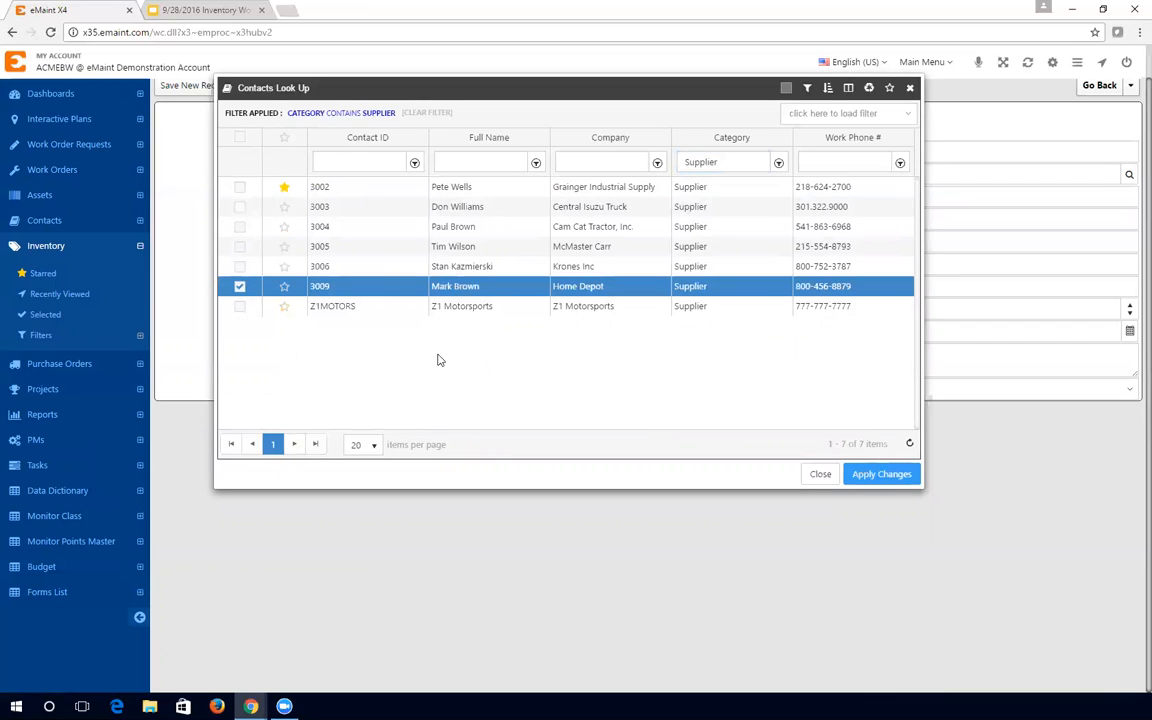
pyautogui.click(875, 475)
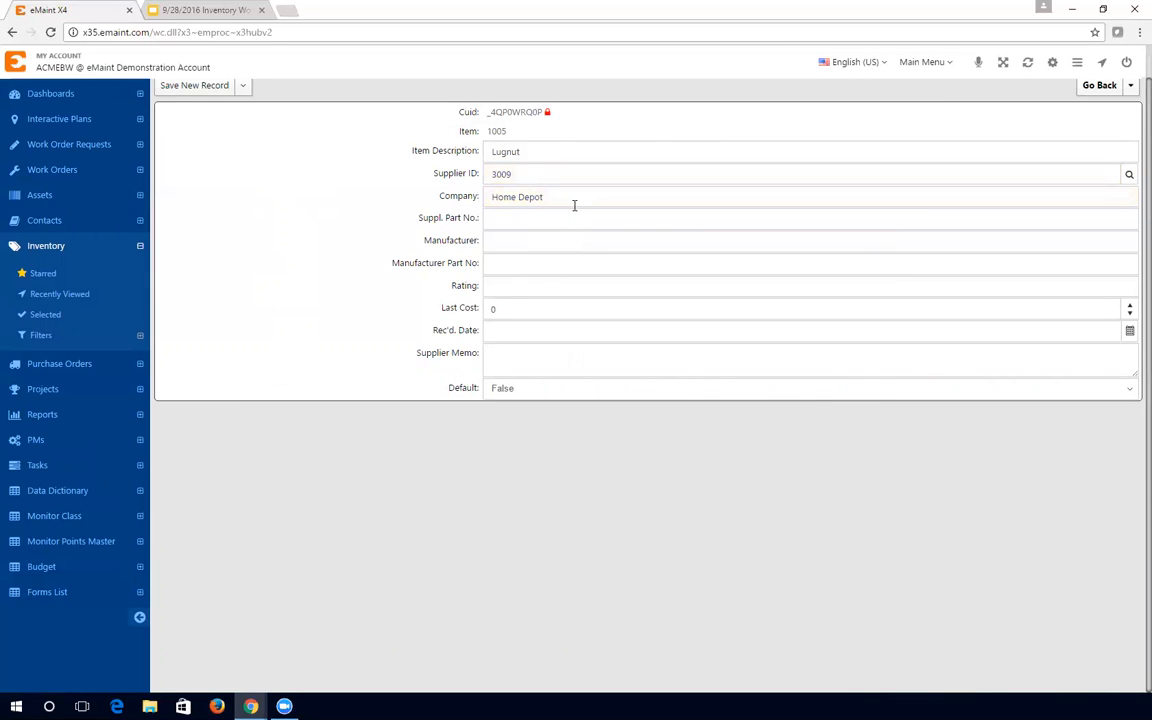
# - Enter supplier part 123456, manufacturer part 654321 and manufacturer Home Depot, then save the record
pyautogui.click(514, 219)
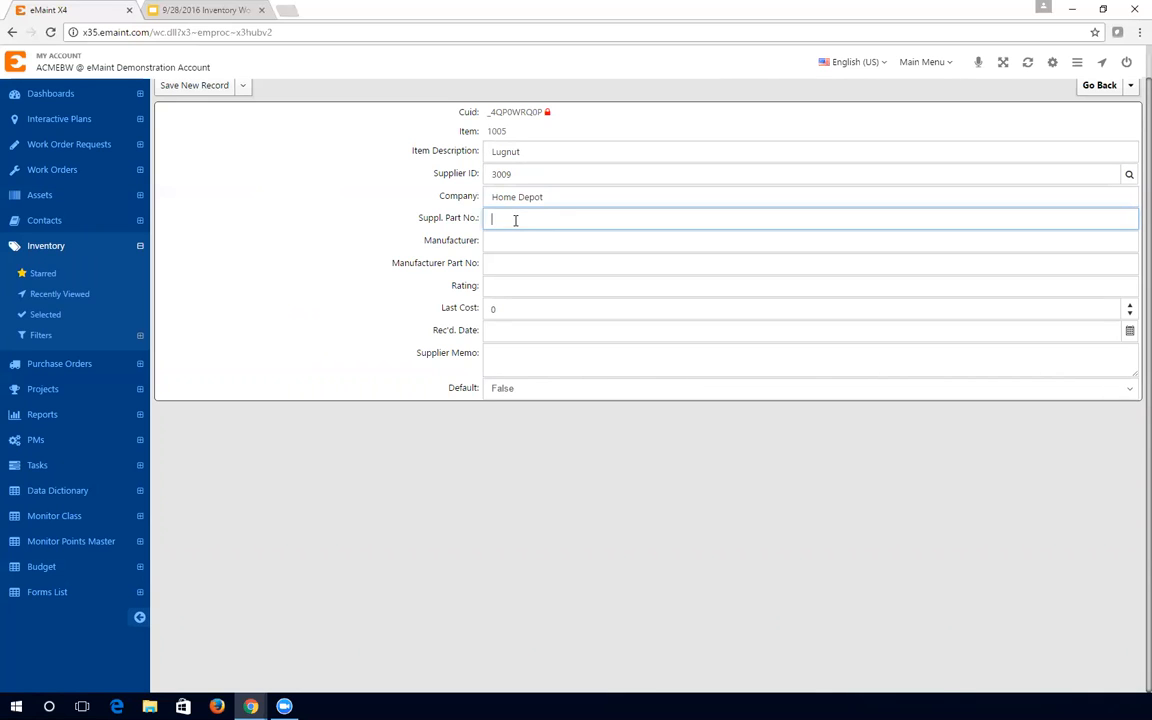
pyautogui.write('123456')
pyautogui.click(528, 265)
pyautogui.write('654321')
pyautogui.click(517, 239)
pyautogui.write('Home Depot')
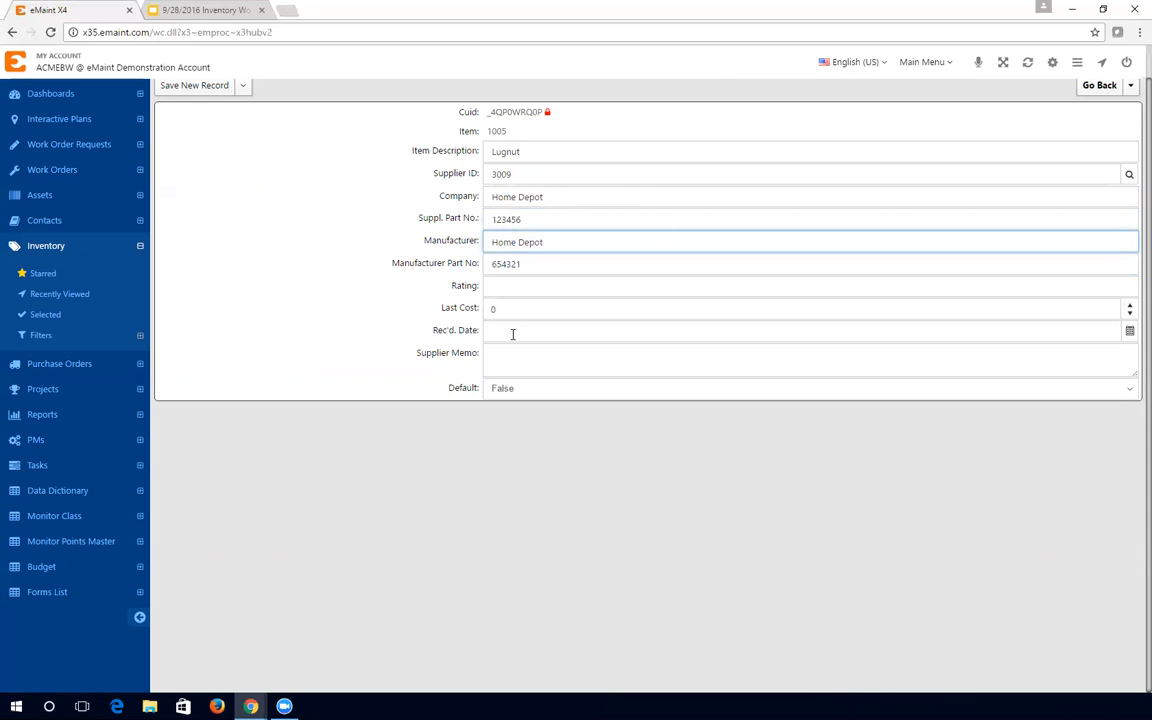
pyautogui.scroll(1, 370, 340)
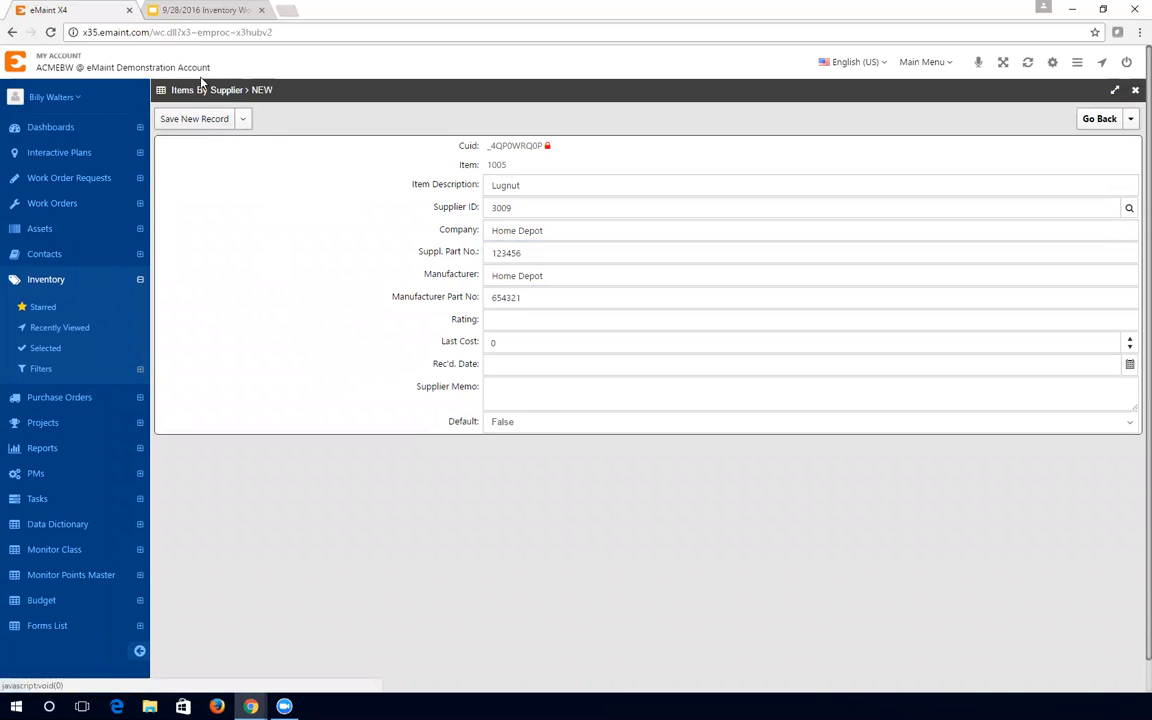
pyautogui.click(199, 118)
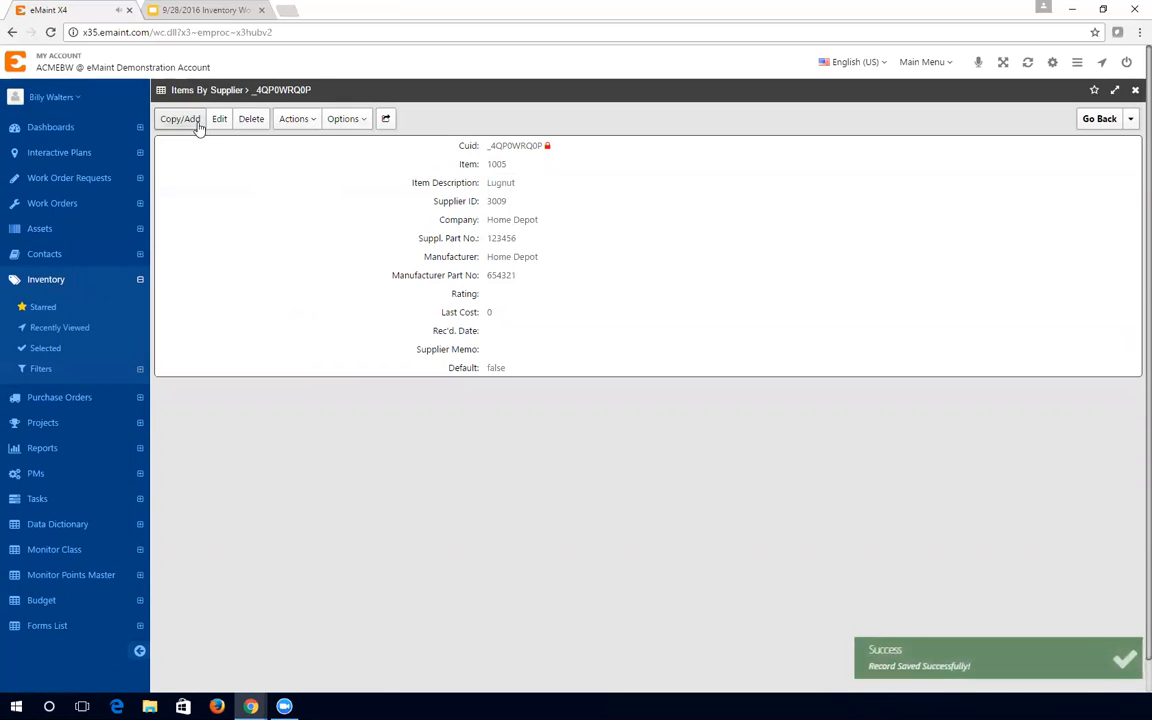
pyautogui.click(1099, 119)
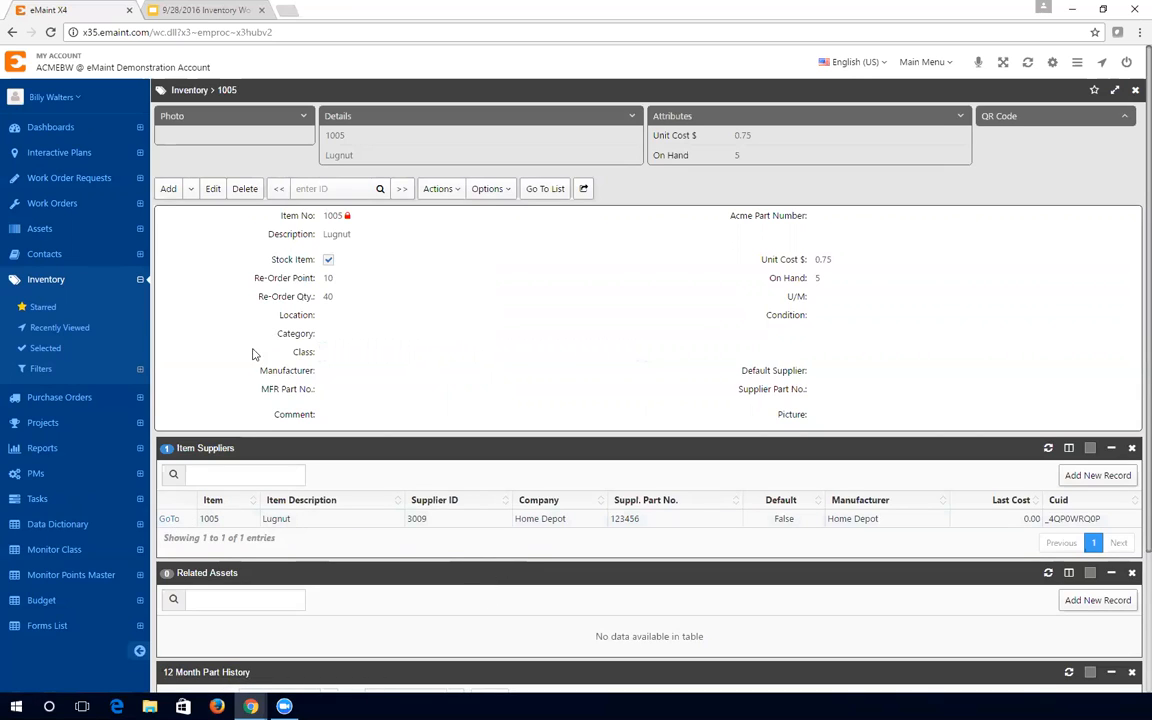
pyautogui.click(170, 520)
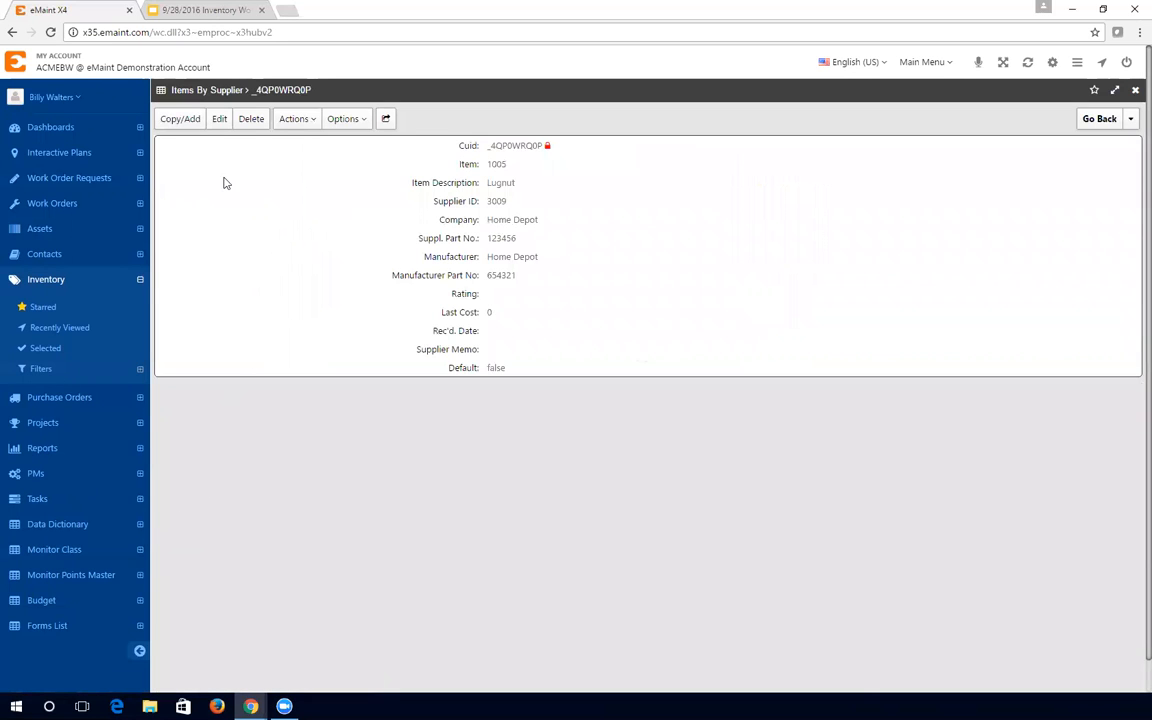
# - Edit the Home Depot supplier record, set Default to True, and save the change
pyautogui.click(220, 119)
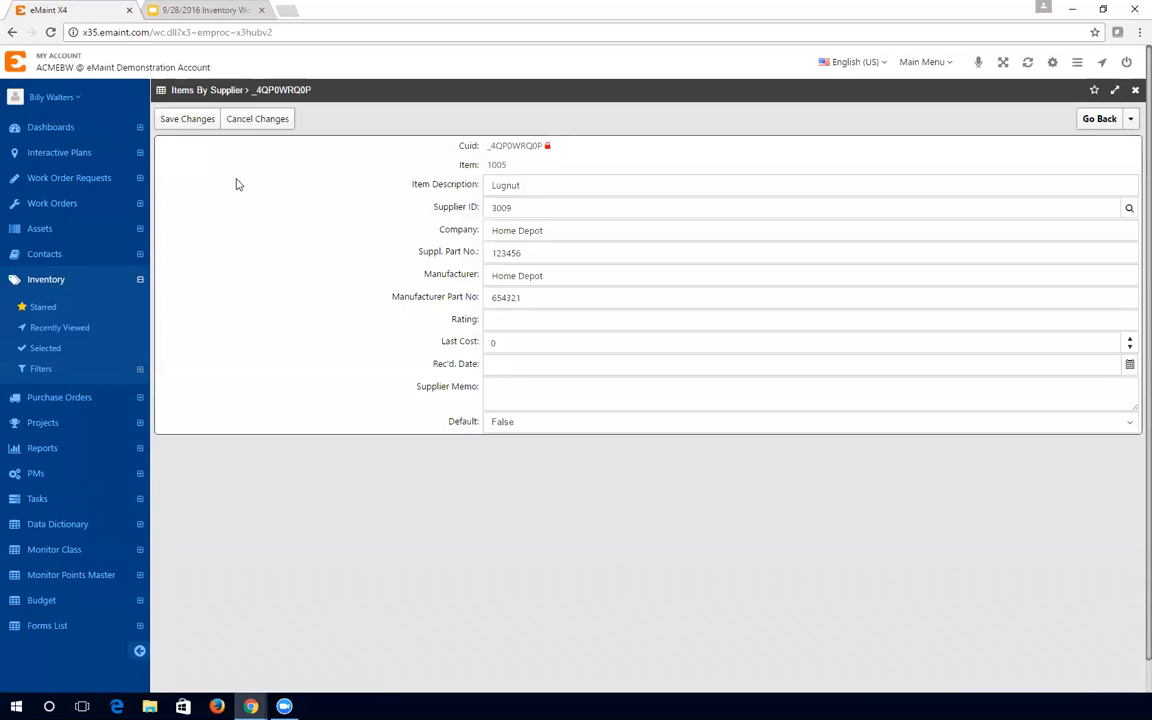
pyautogui.moveTo(446, 421); pyautogui.dragTo(481, 426)
pyautogui.click(509, 428)
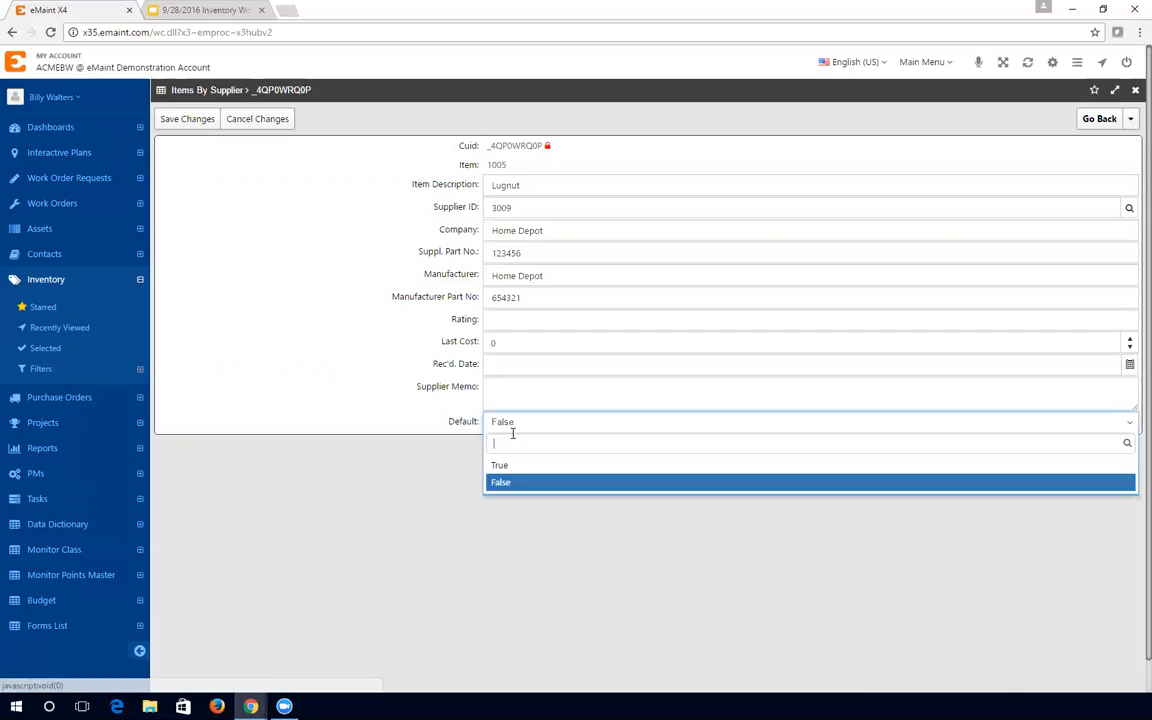
pyautogui.click(513, 468)
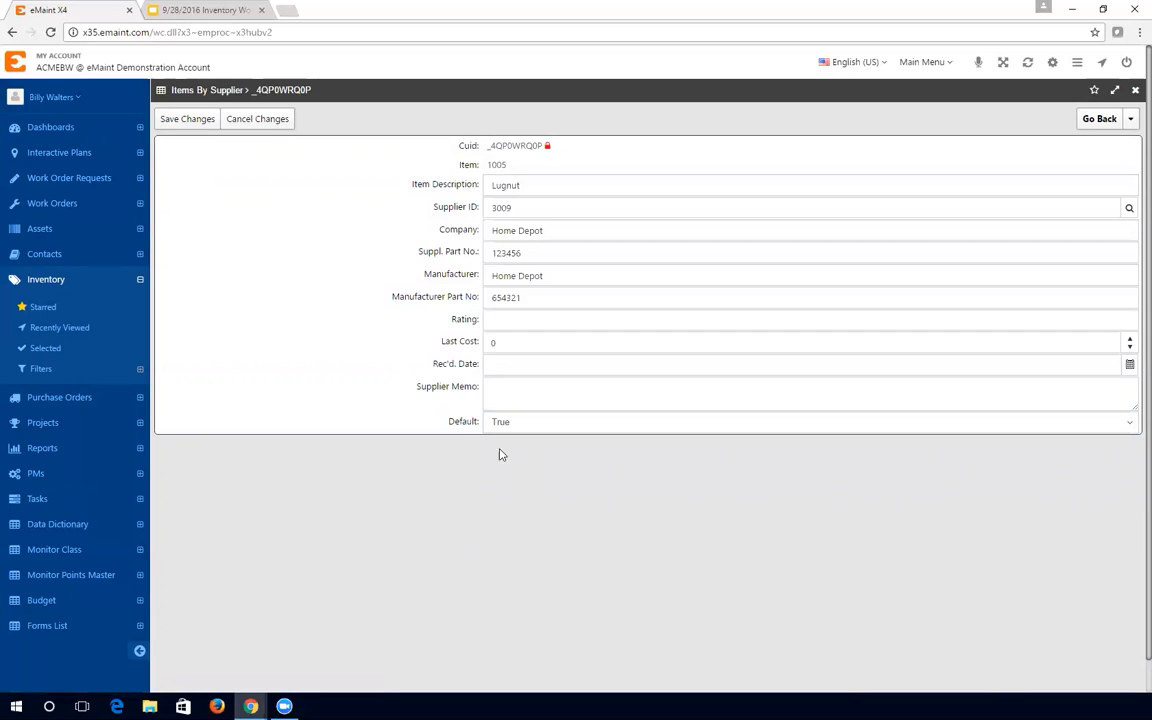
pyautogui.click(189, 121)
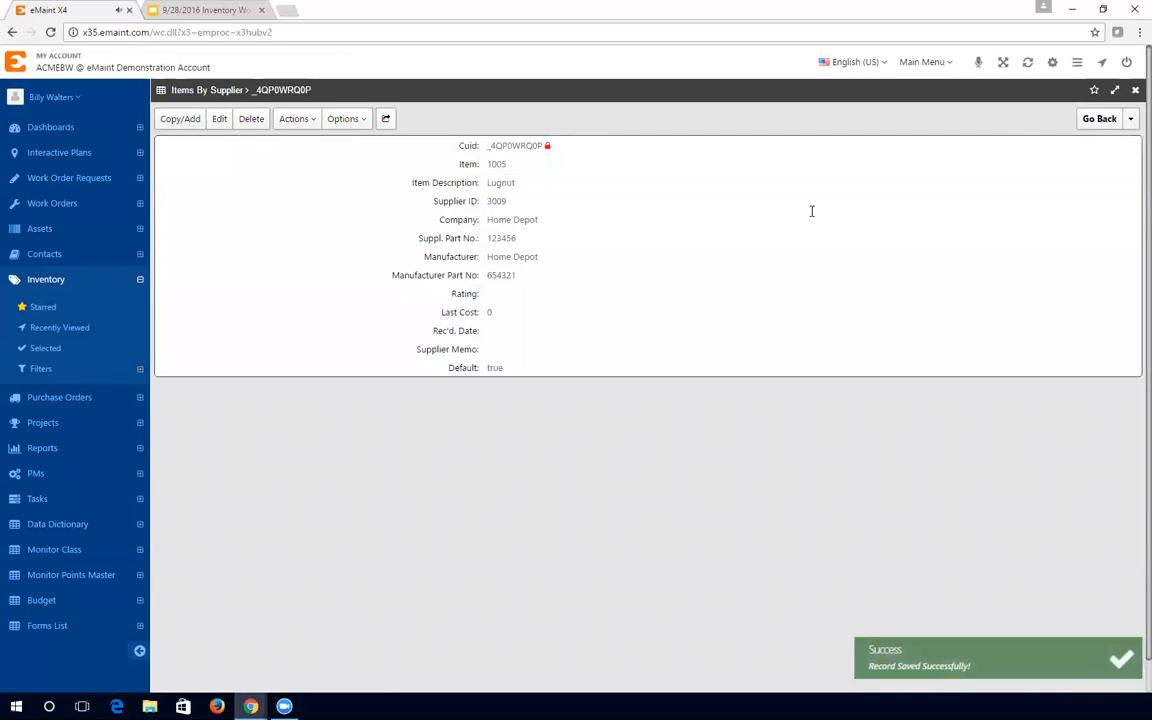
# - Return to Lugnut item 1005 and scroll through its re-order fields and Home Depot supplier
pyautogui.click(1100, 120)
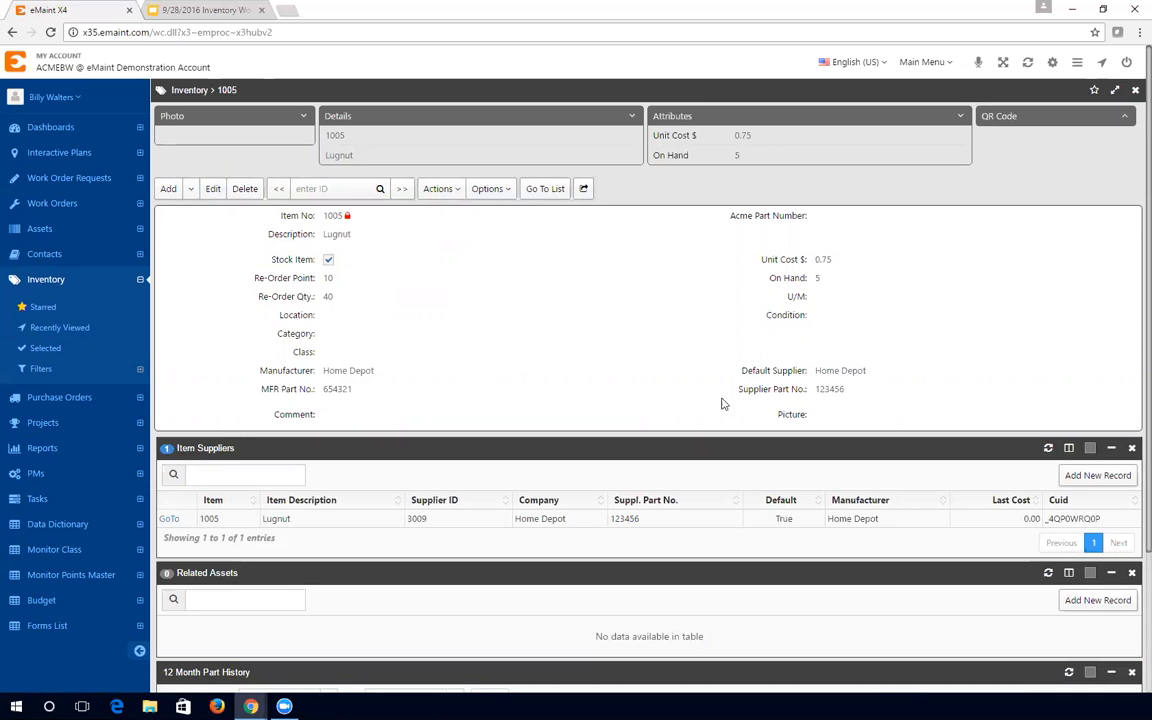
pyautogui.scroll(-1, 463, 421)
pyautogui.scroll(-1, 452, 427)
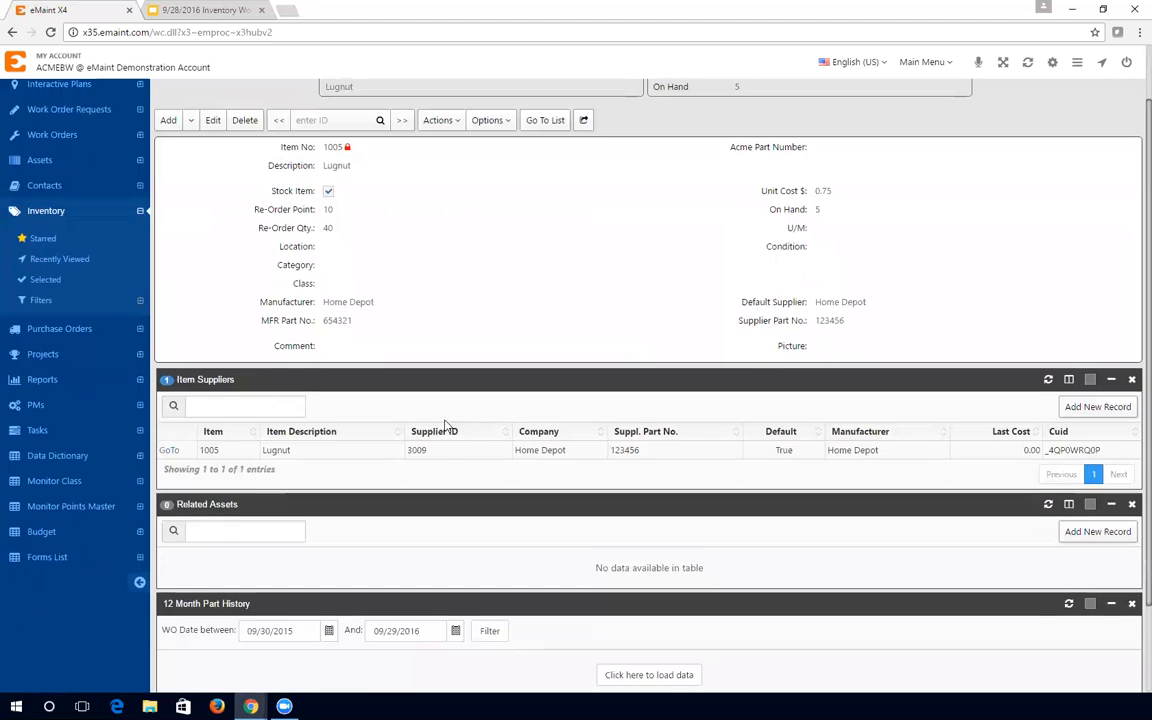
pyautogui.scroll(-1, 442, 427)
pyautogui.scroll(2, 818, 169)
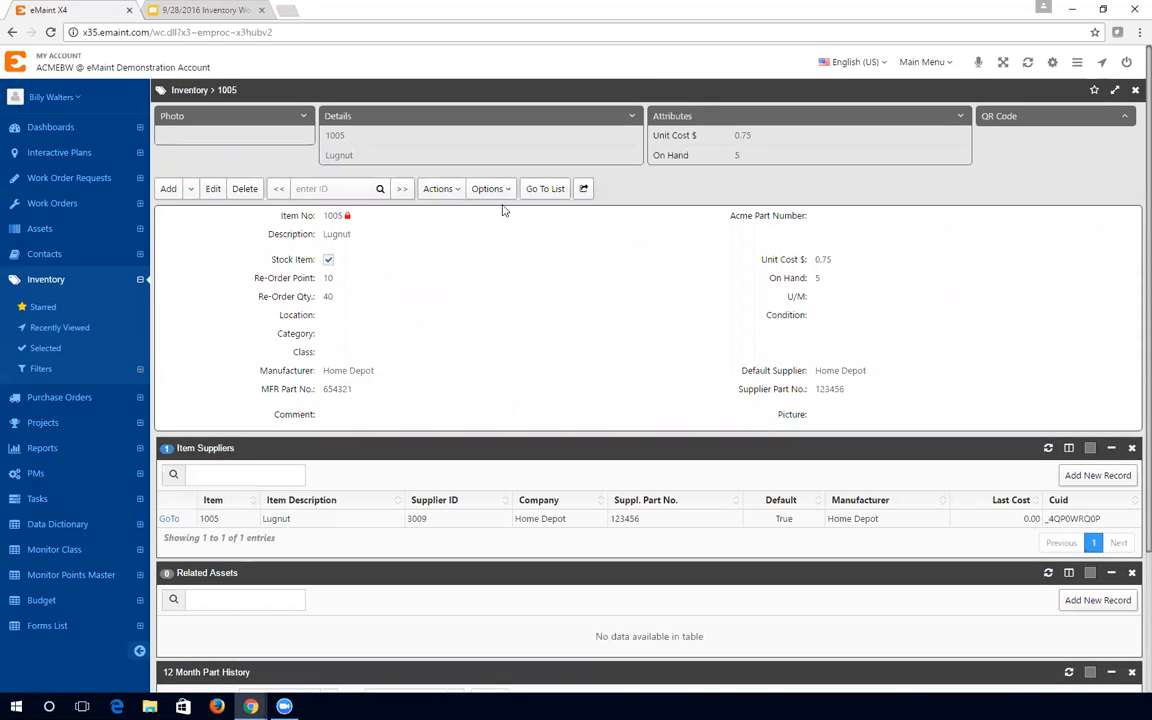
# - Go back to the inventory list and open item 2001, the Gates Powergrip belt
pyautogui.click(545, 189)
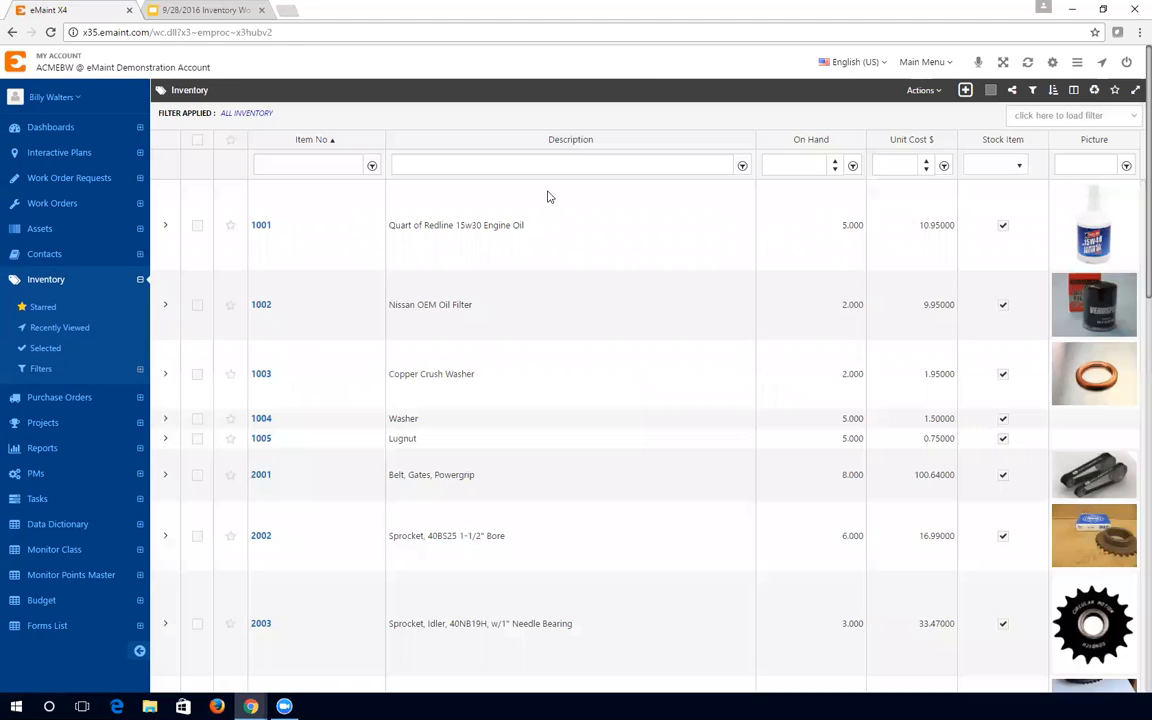
pyautogui.click(264, 477)
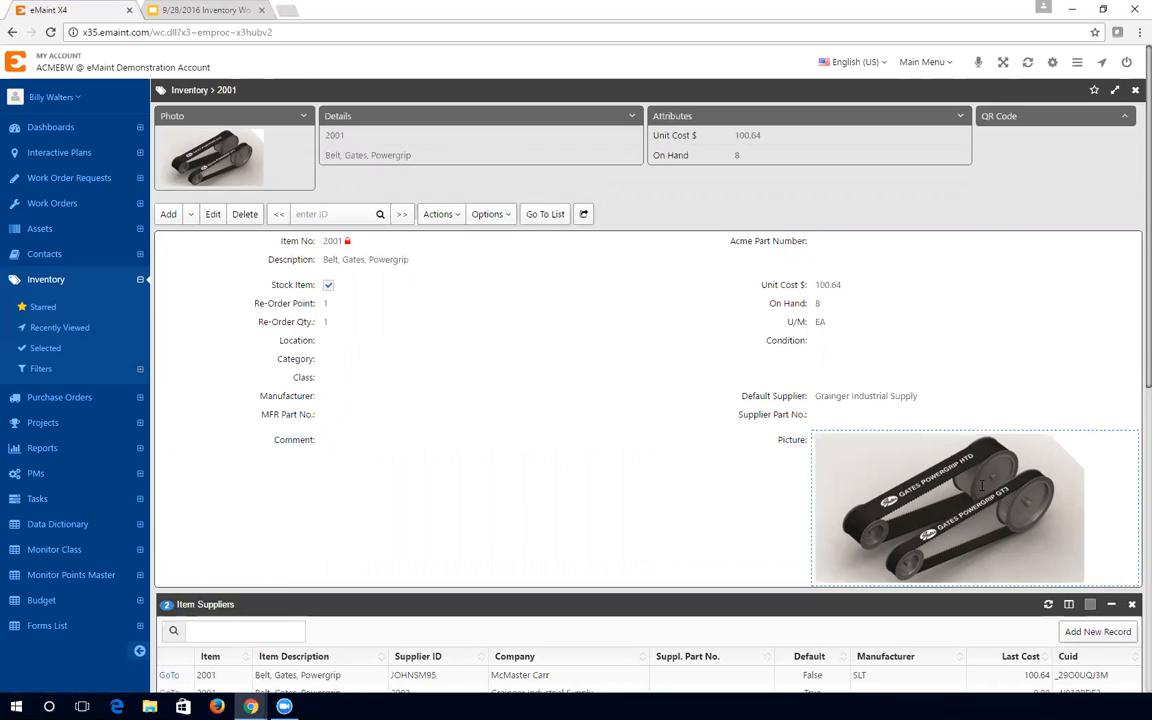
# - Scroll down past item 2001's two suppliers and 12 related assets to the part history panel
pyautogui.scroll(-2, 849, 553)
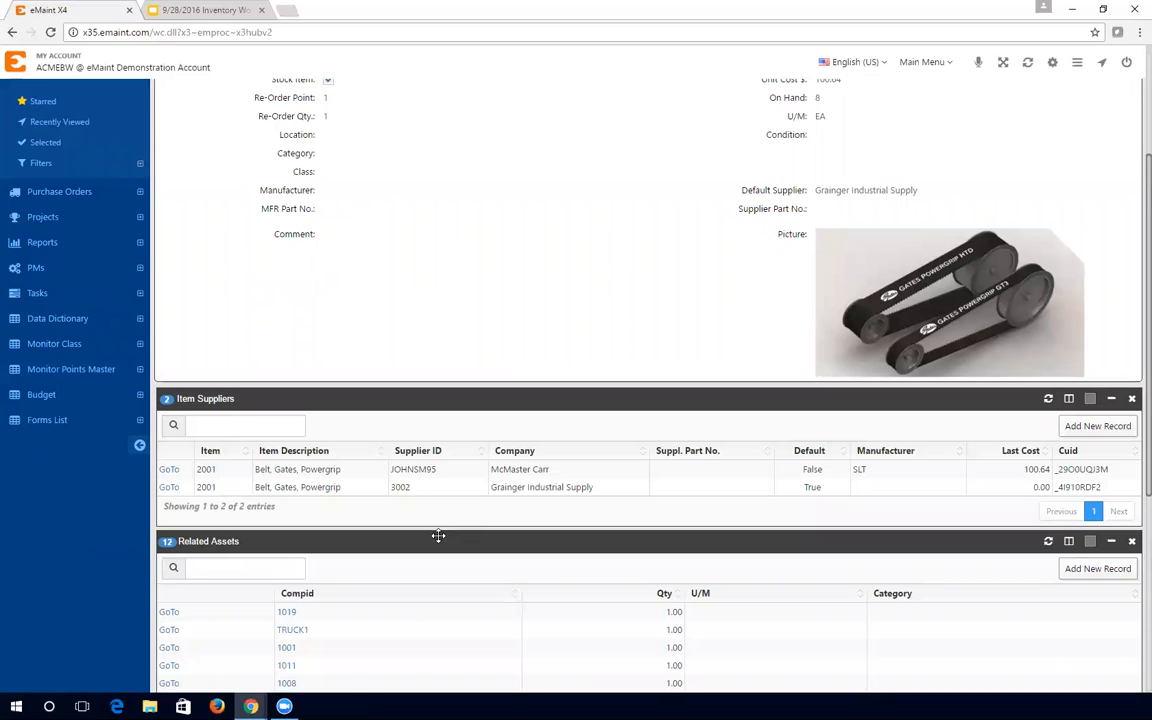
pyautogui.scroll(-3, 437, 534)
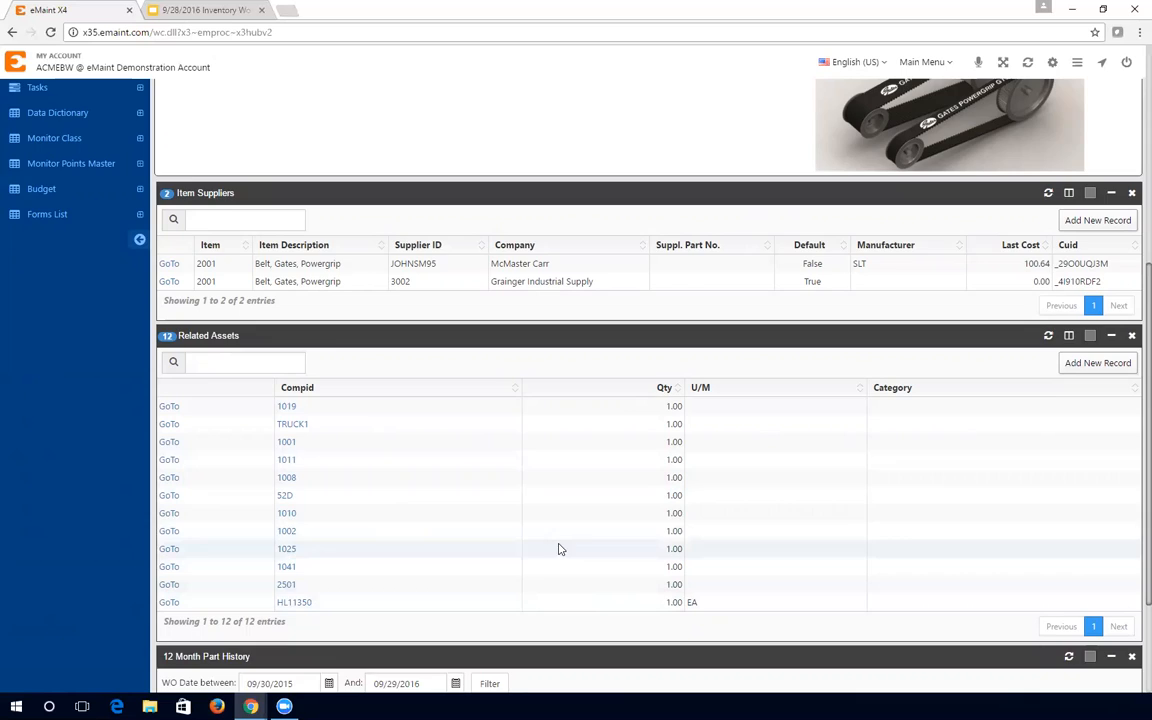
pyautogui.scroll(-3, 558, 575)
# - Load the part history, delete the 'WO Date between' start date, and refilter to show all transactions
pyautogui.click(643, 566)
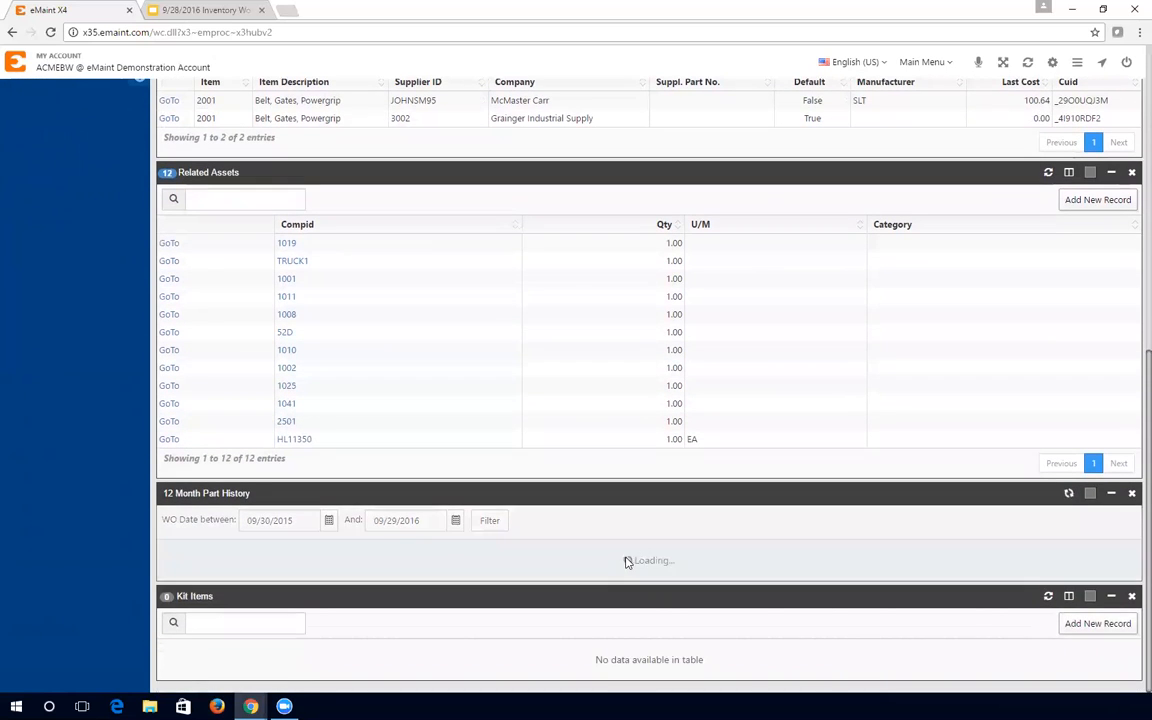
pyautogui.scroll(-4, 600, 545)
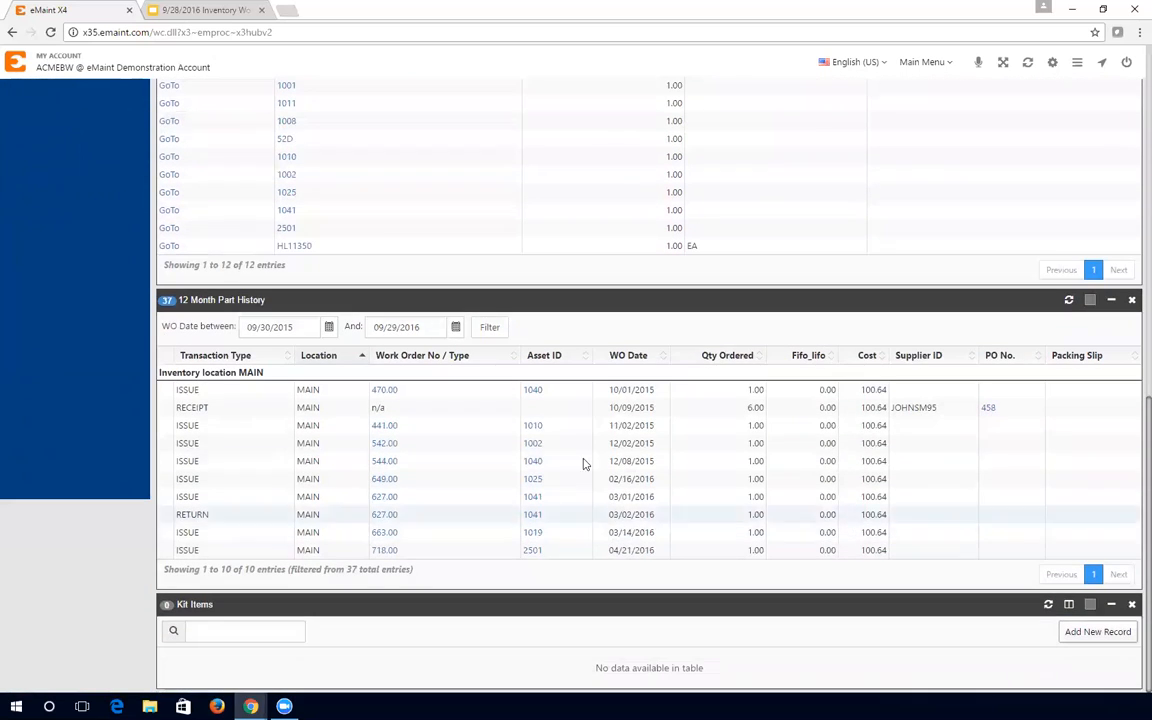
pyautogui.moveTo(303, 325); pyautogui.dragTo(245, 327)
pyautogui.press('BackSpace')
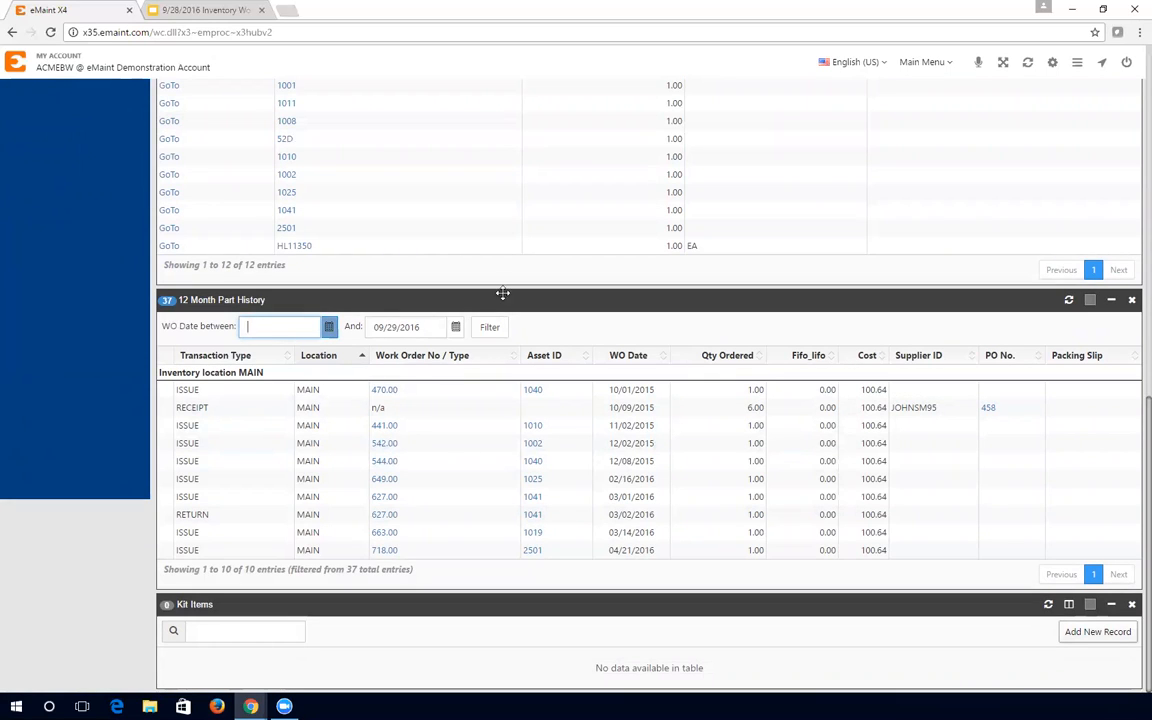
pyautogui.click(492, 329)
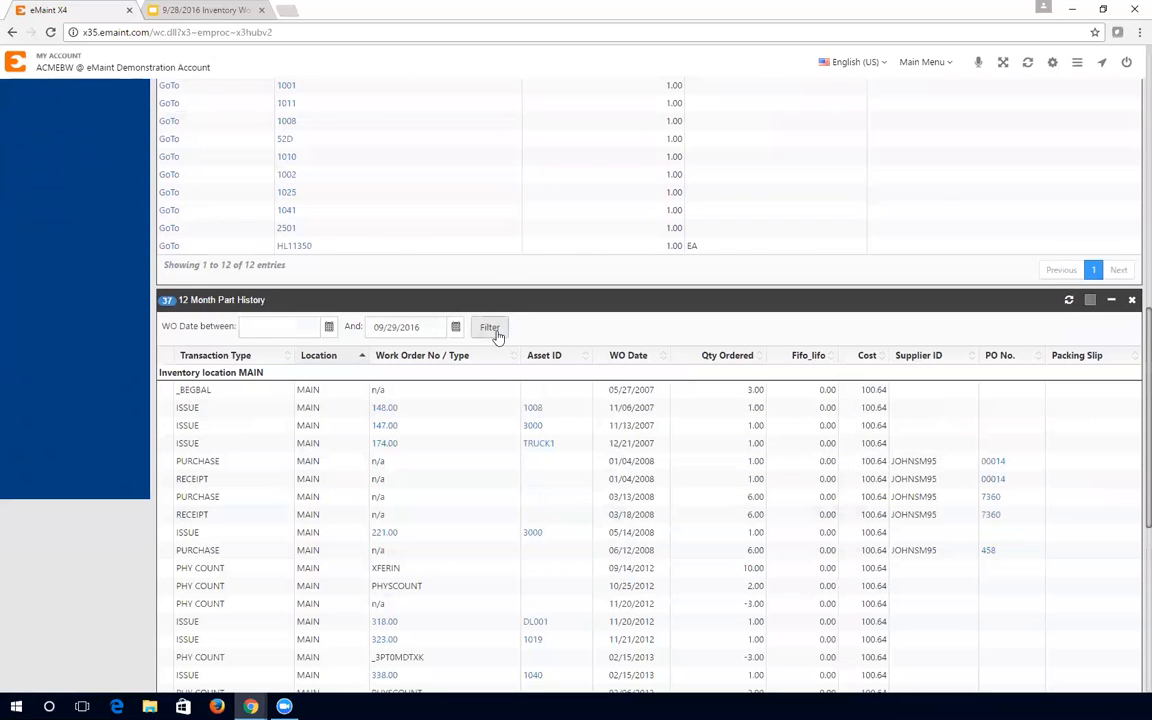
pyautogui.scroll(-3, 467, 411)
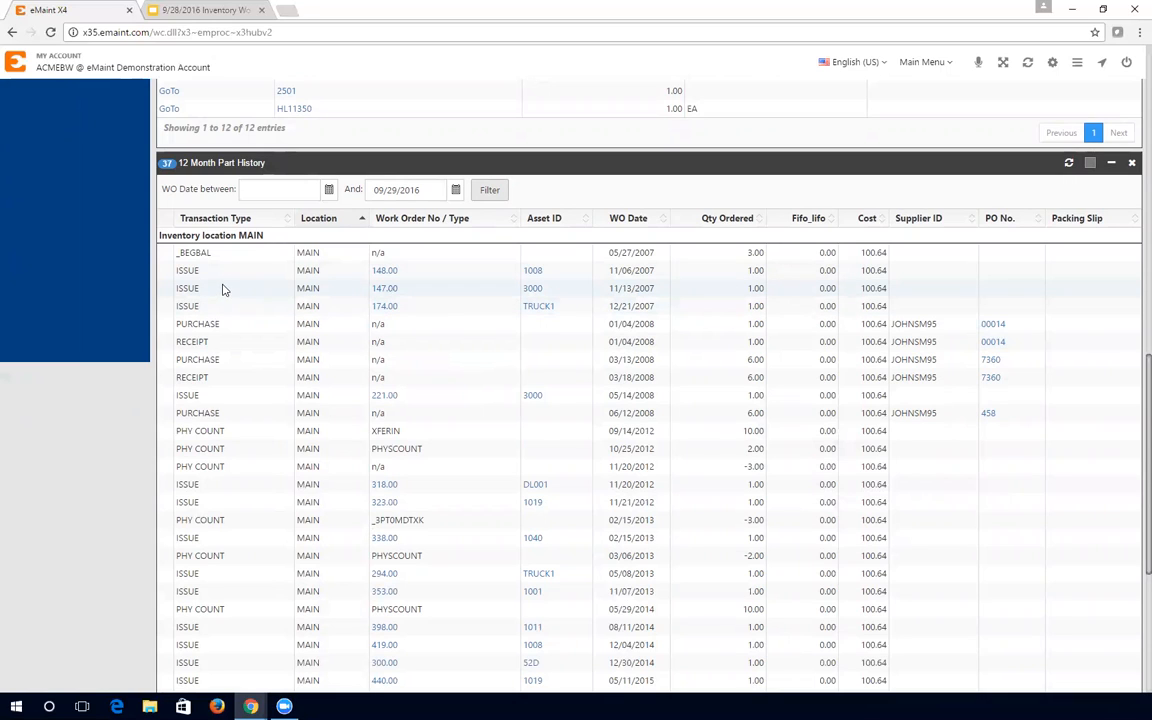
pyautogui.doubleClick(194, 270)
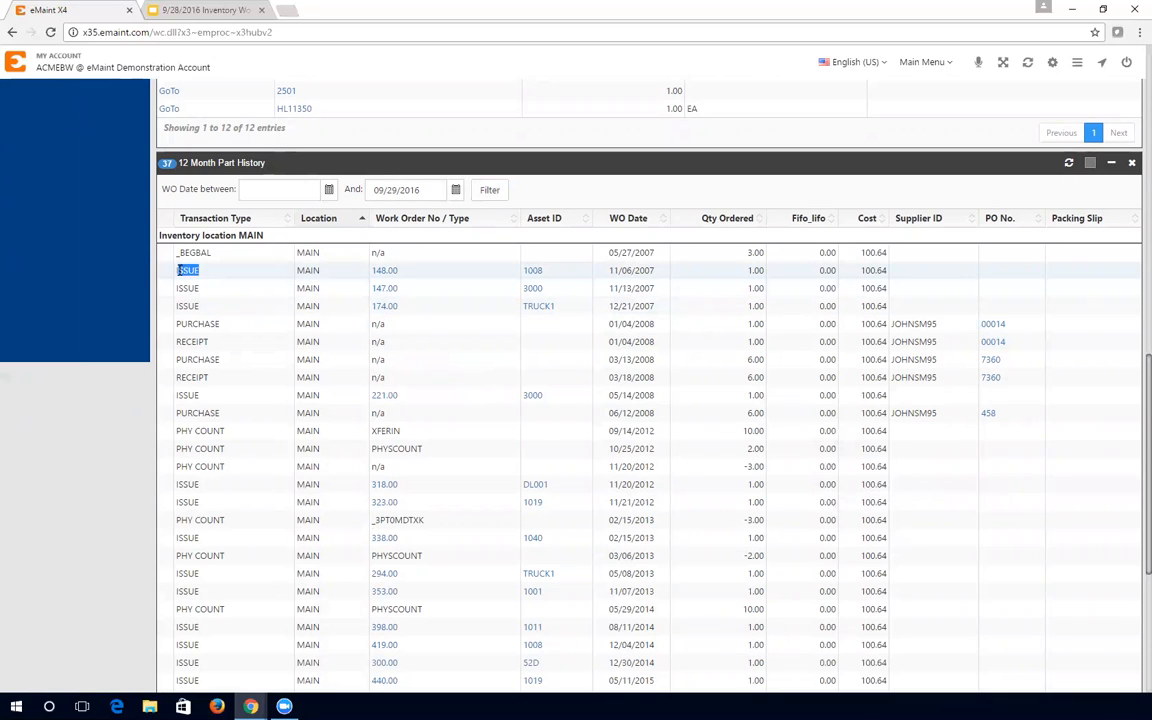
pyautogui.doubleClick(378, 270)
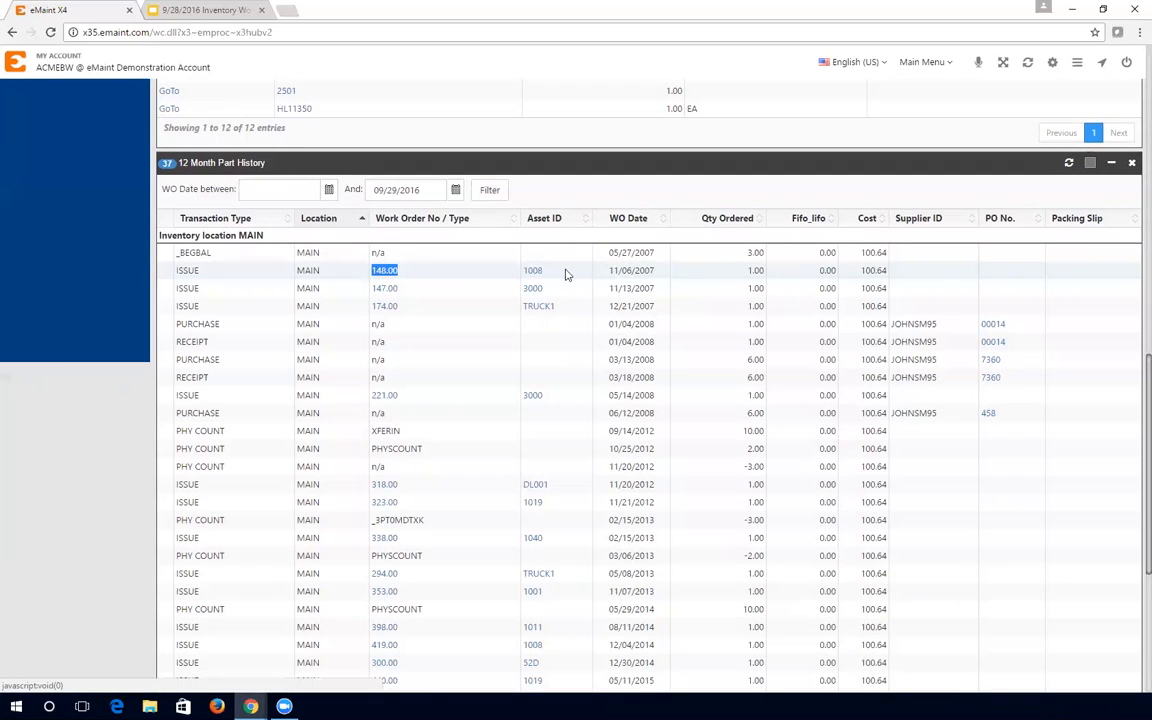
pyautogui.doubleClick(520, 270)
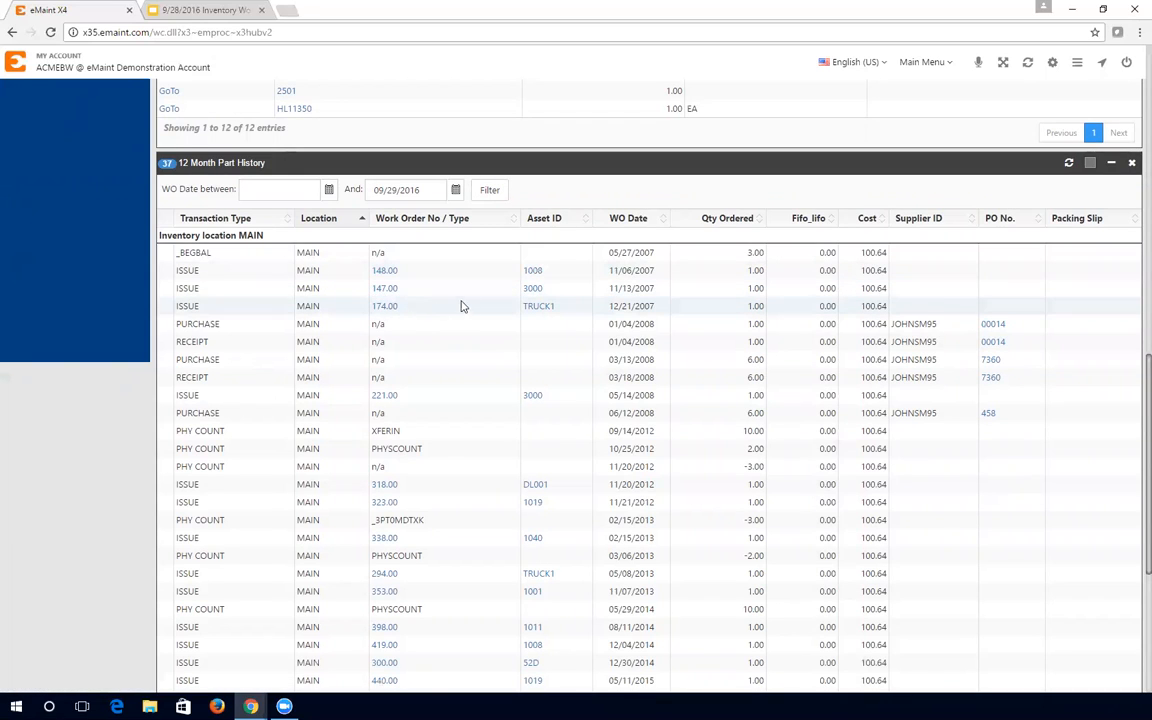
pyautogui.moveTo(658, 271); pyautogui.dragTo(607, 271)
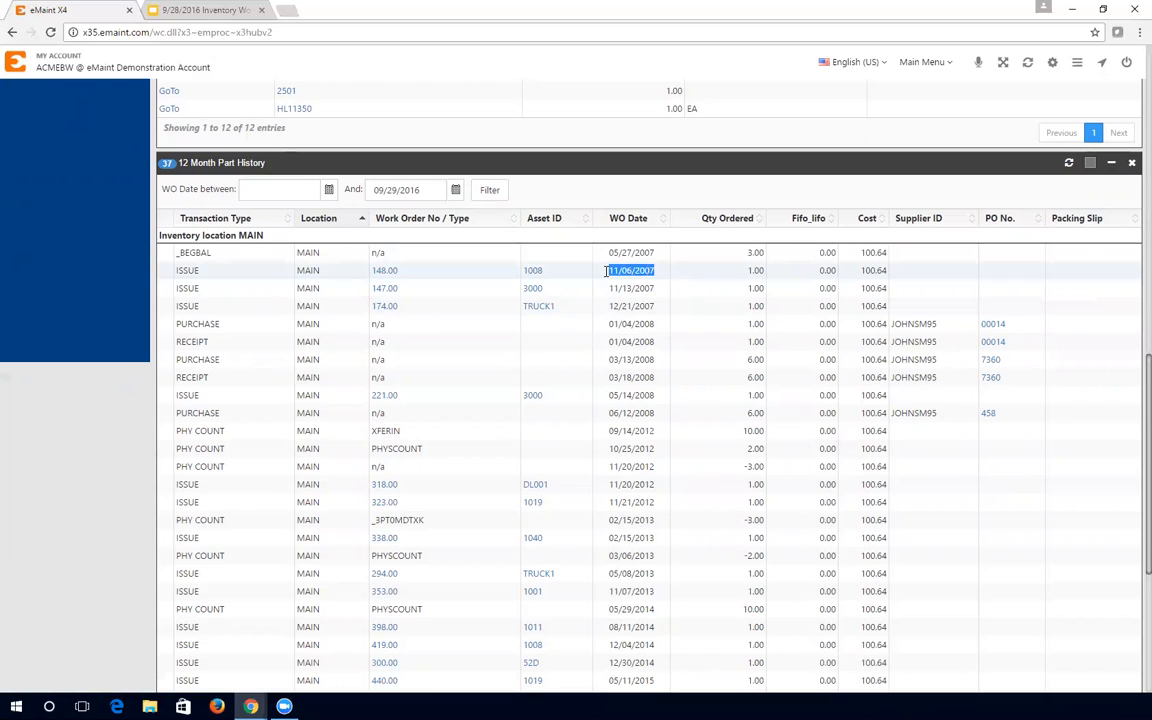
pyautogui.click(500, 326)
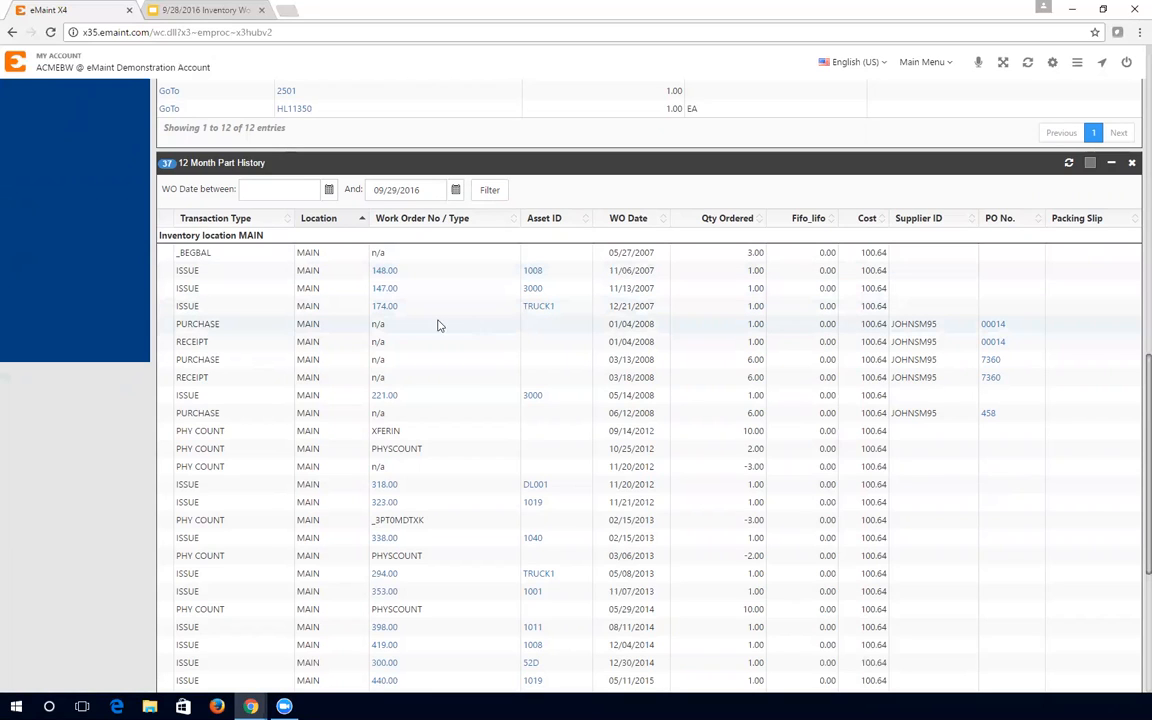
pyautogui.moveTo(218, 324); pyautogui.dragTo(162, 341)
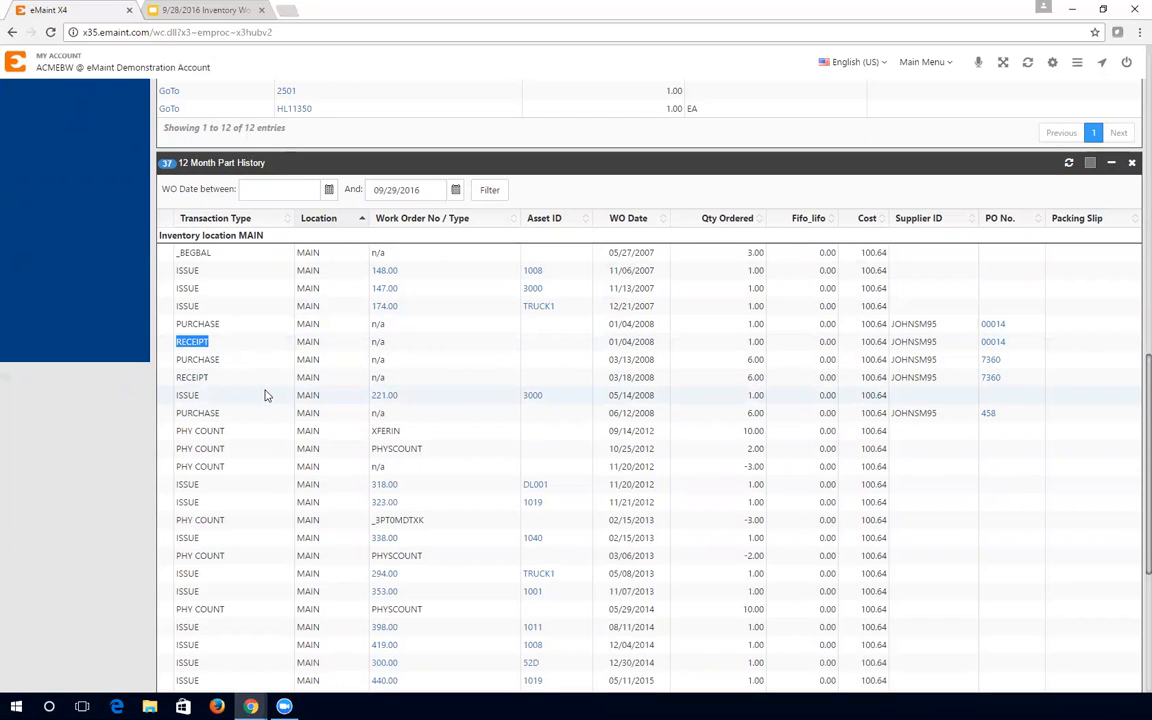
pyautogui.click(228, 333)
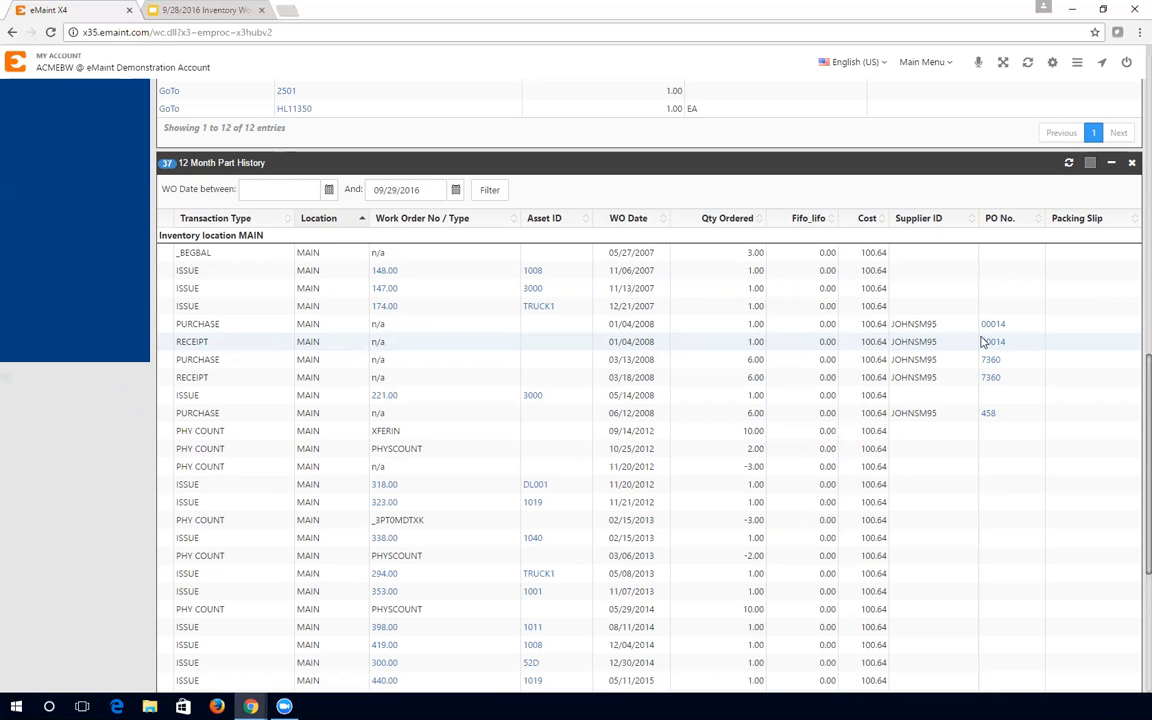
# - Highlight the RETURN transaction dated 03/02/2016 in the belt's part history
pyautogui.scroll(-4, 900, 340)
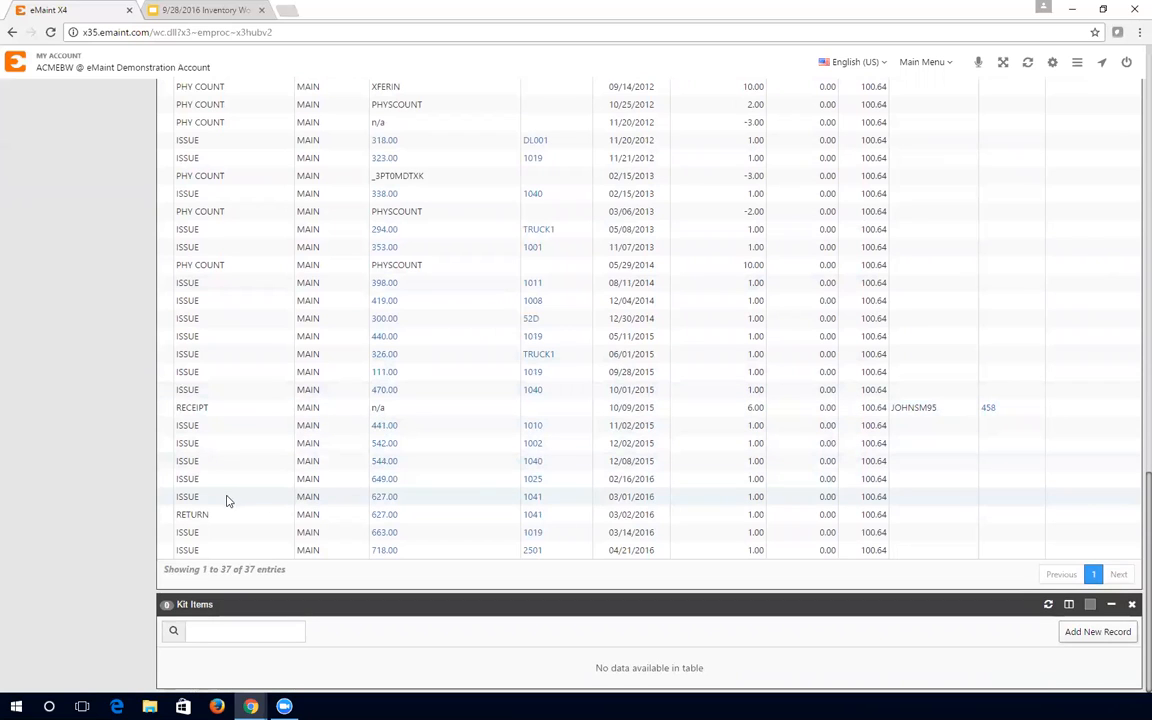
pyautogui.moveTo(220, 514); pyautogui.dragTo(170, 520)
pyautogui.click(224, 517)
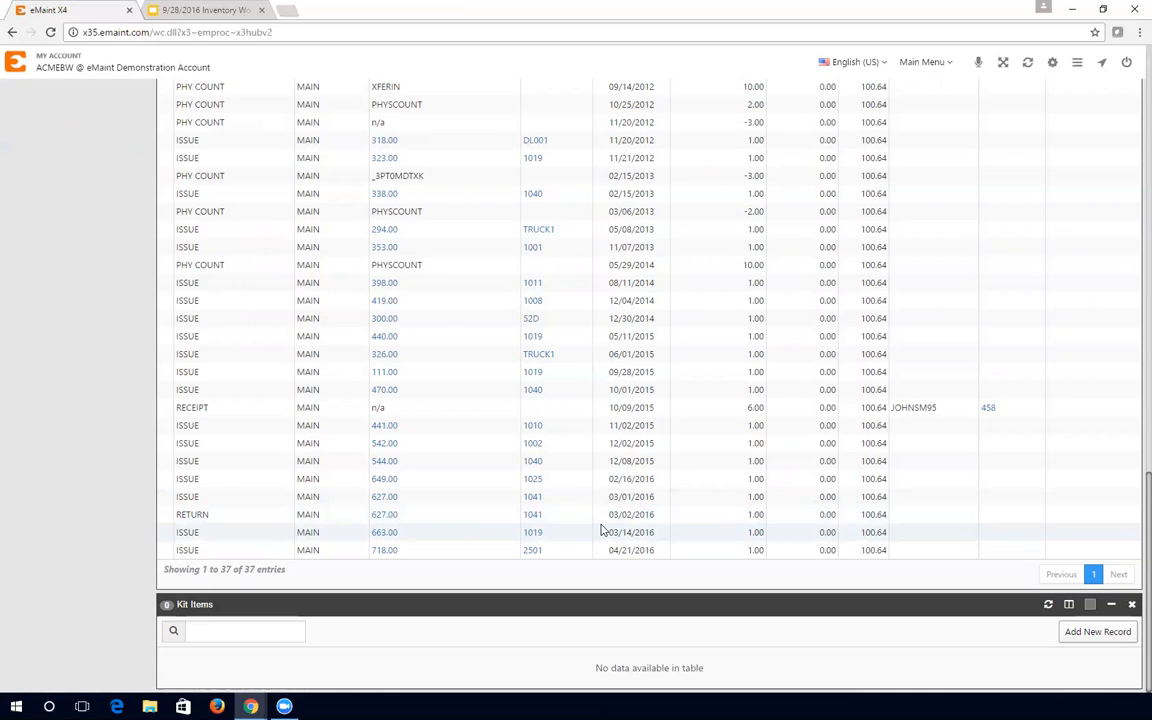
# - Scroll back to the top of item 2001 and open the Main Menu of centers
pyautogui.scroll(4, 601, 530)
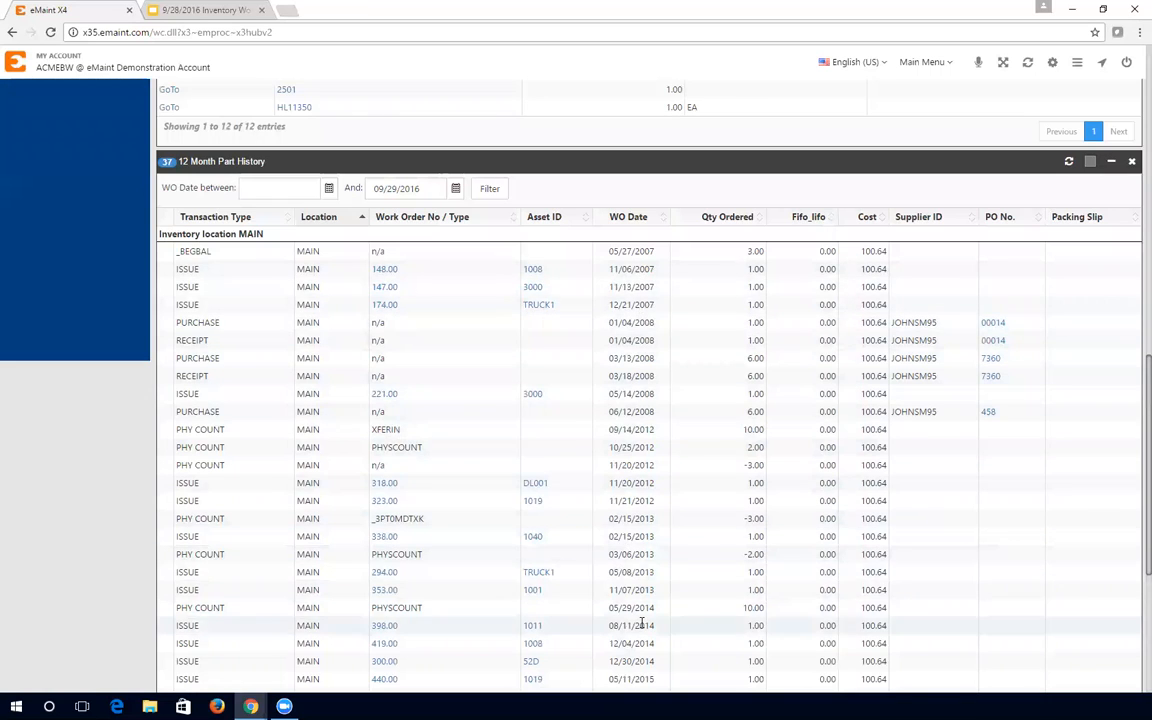
pyautogui.scroll(10, 635, 600)
pyautogui.scroll(1, 629, 563)
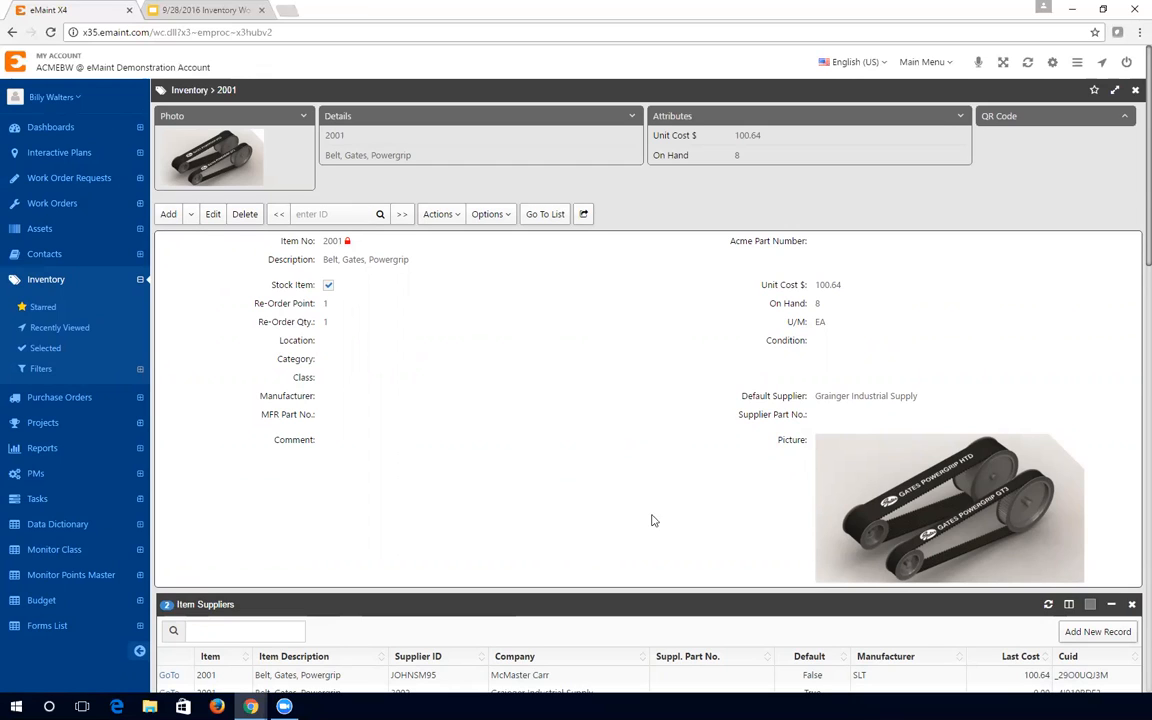
pyautogui.click(920, 62)
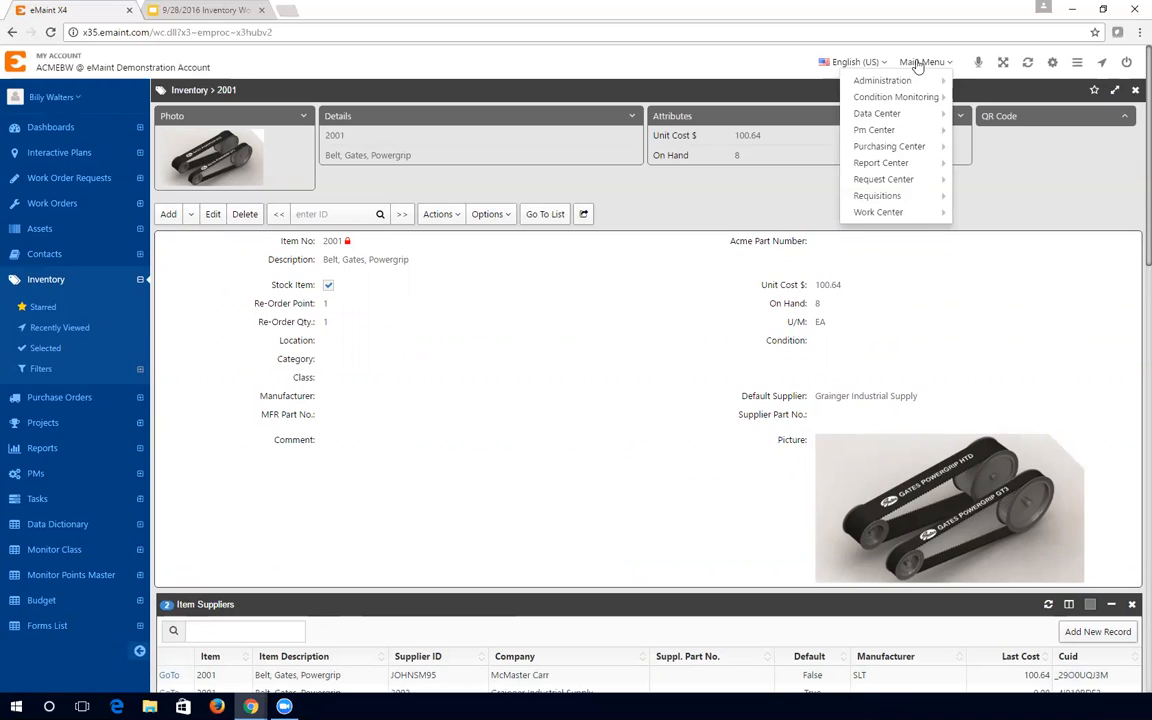
# - Let the Main Menu close at Pm Center, leaving belt item 2001's record in view
pyautogui.moveTo(908, 137)
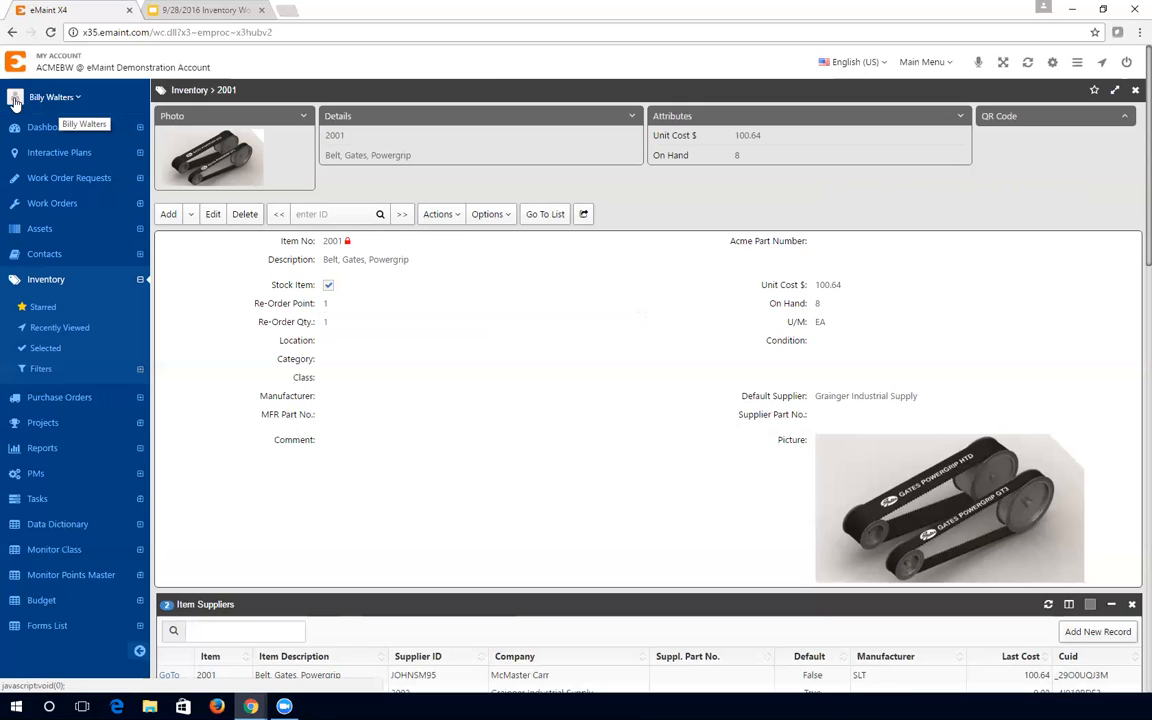
# - Go to the Account Settings page through the account tile menu
pyautogui.click(920, 62)
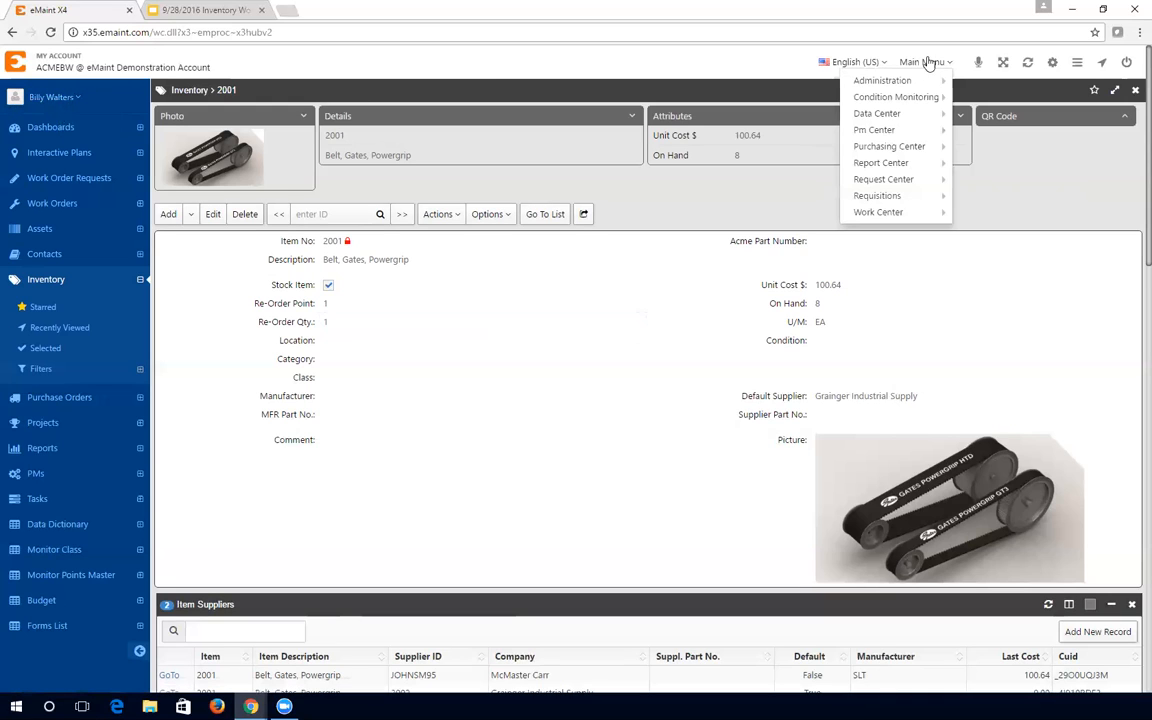
pyautogui.click(60, 96)
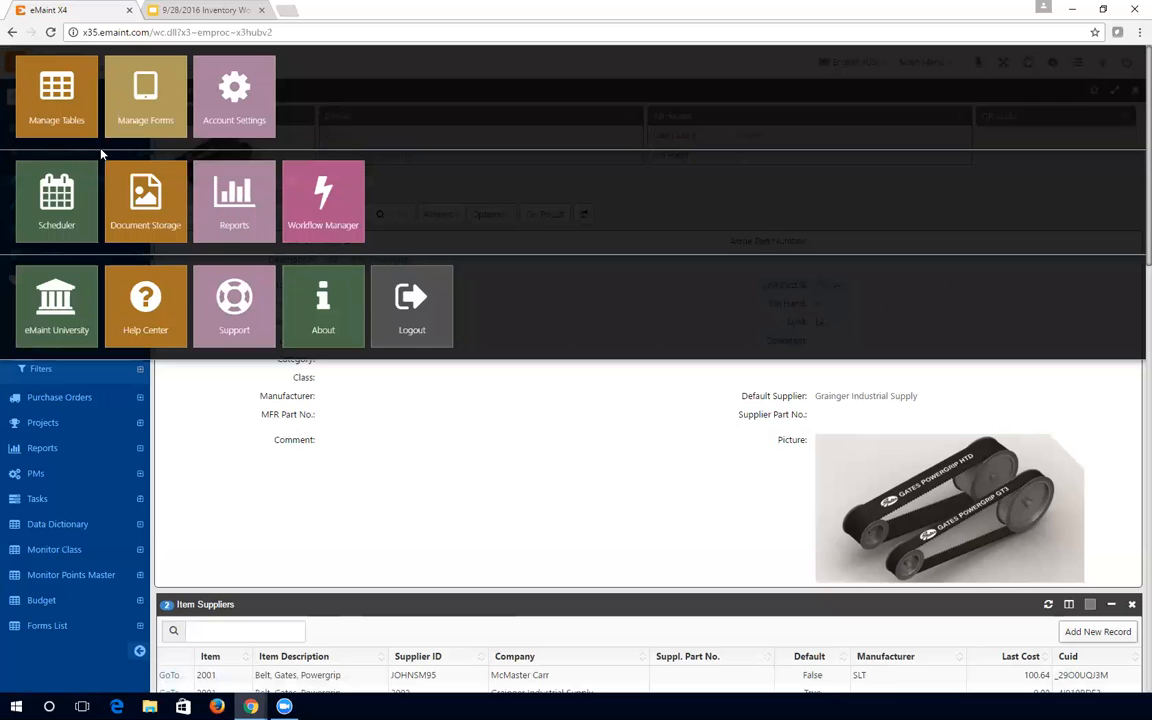
pyautogui.click(232, 100)
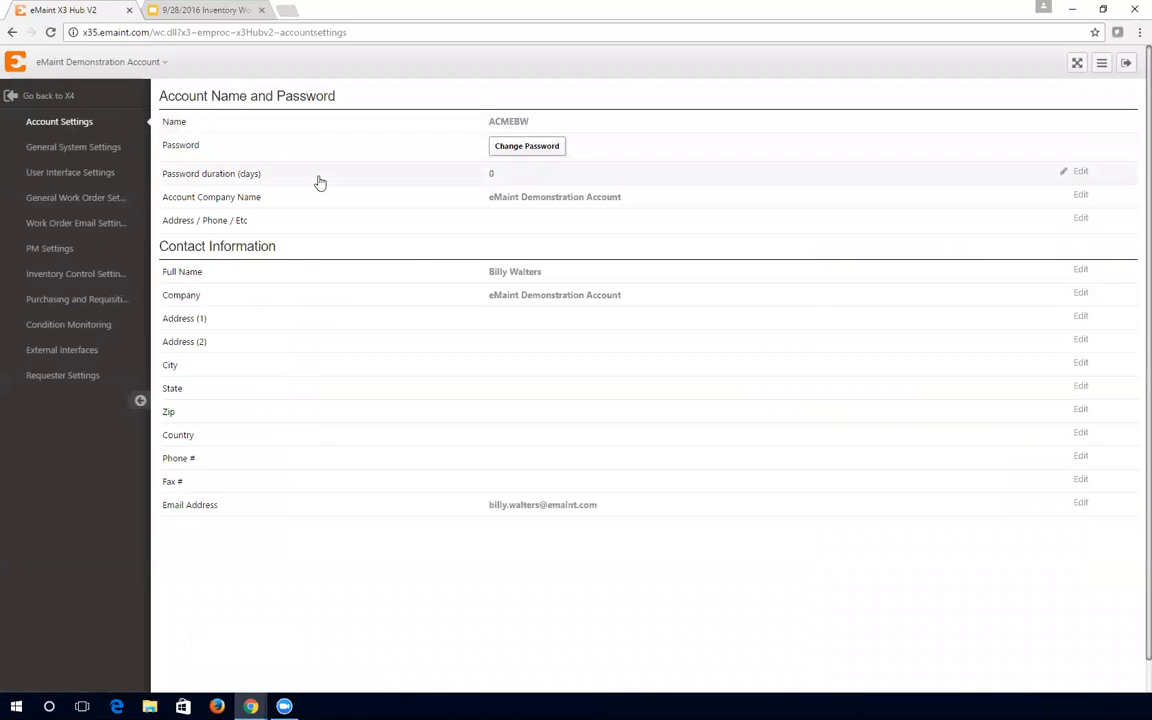
# - Show the Inventory Control Settings with their options and the 11 inventory adjustment document types
pyautogui.click(92, 279)
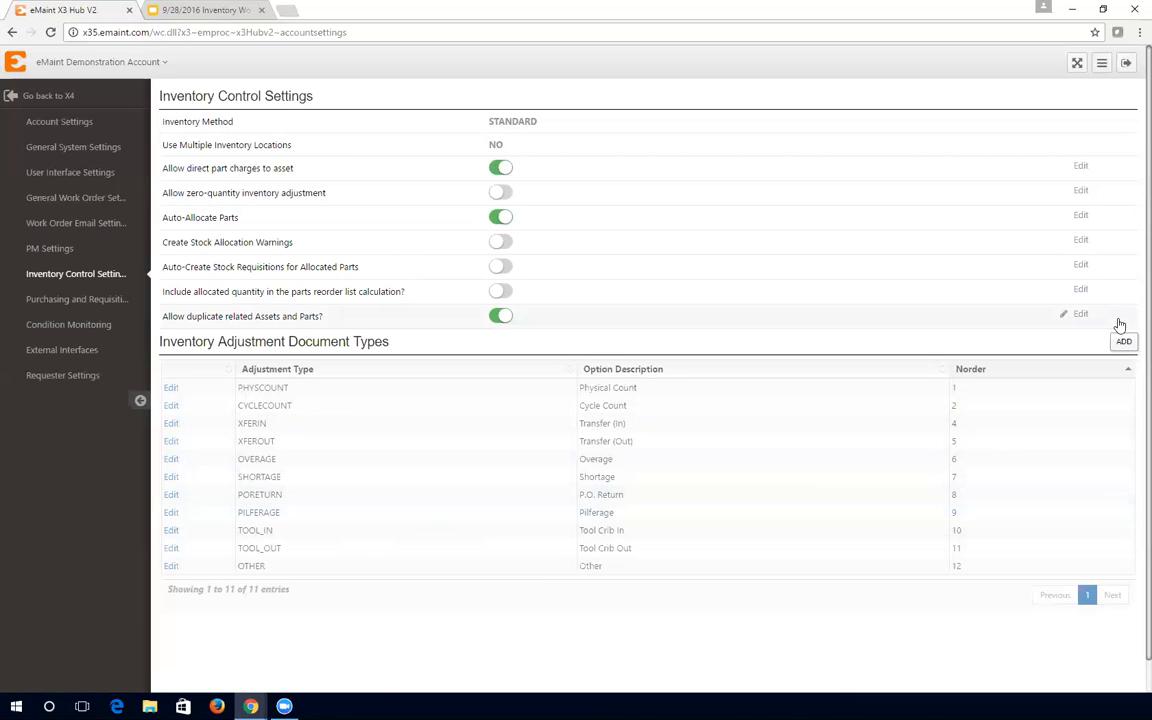
# - Look over the Purchasing and Requisitioning Settings, then go back to X4's item 2001 record
pyautogui.click(98, 305)
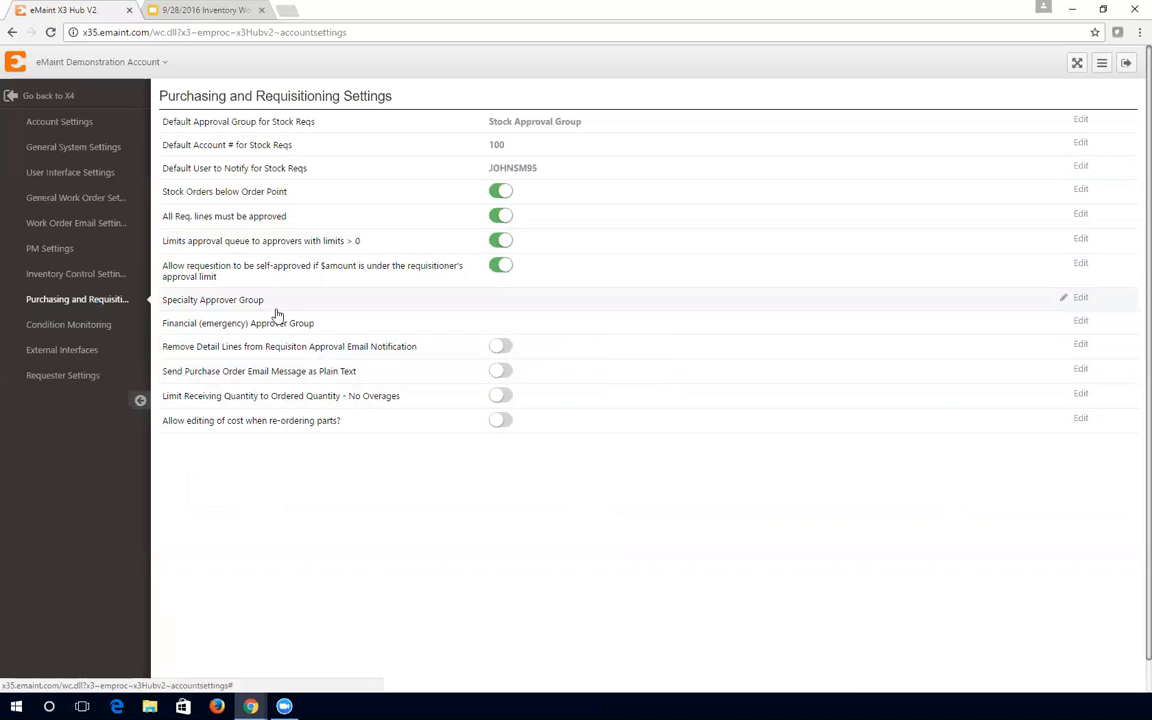
pyautogui.click(66, 100)
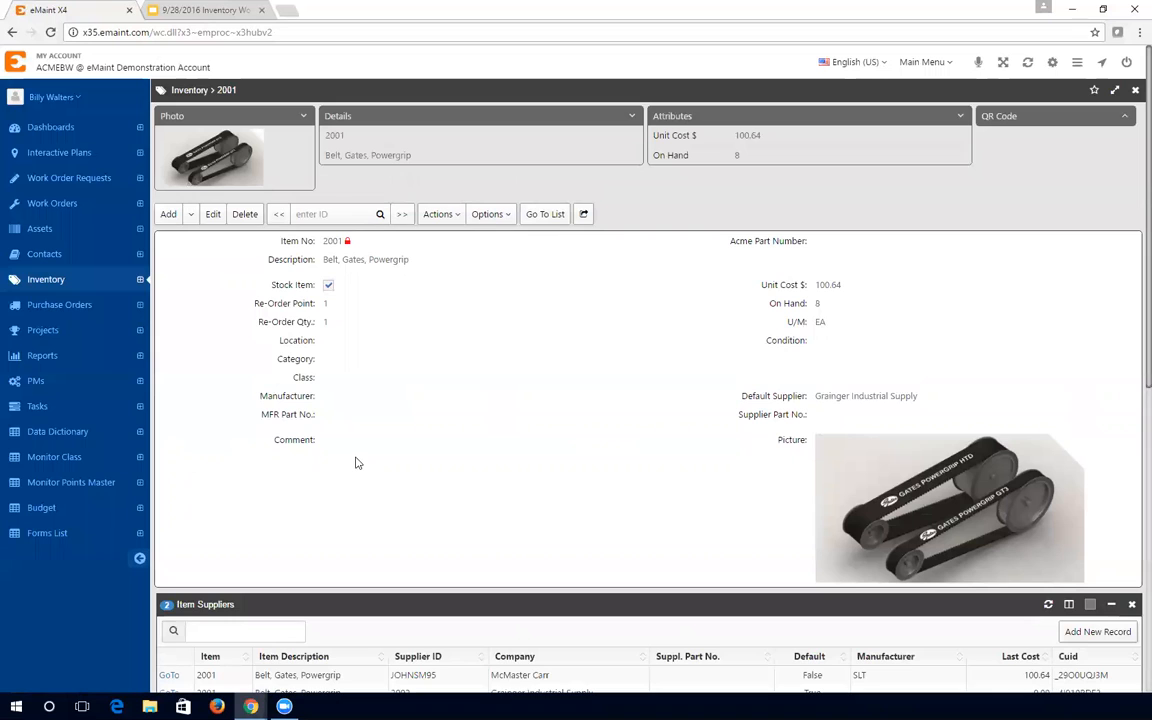
# - Open the Parts Re-order List from the Purchasing Center in the main menu
pyautogui.click(921, 66)
pyautogui.moveTo(918, 147)
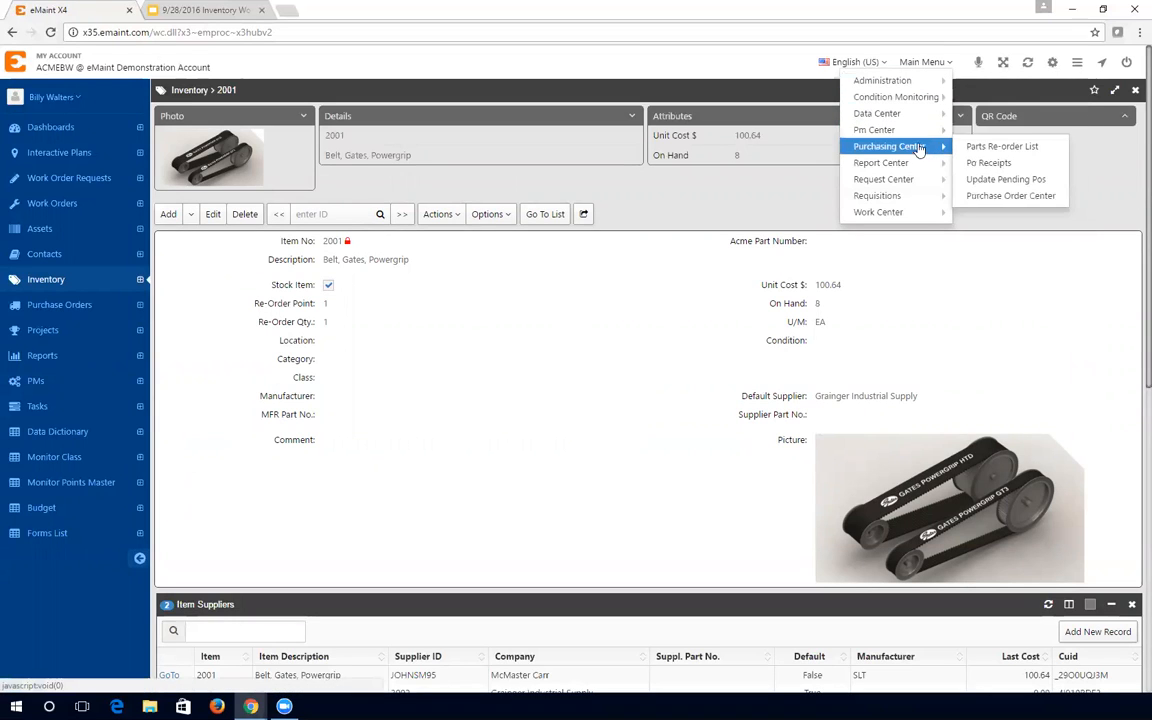
pyautogui.click(986, 148)
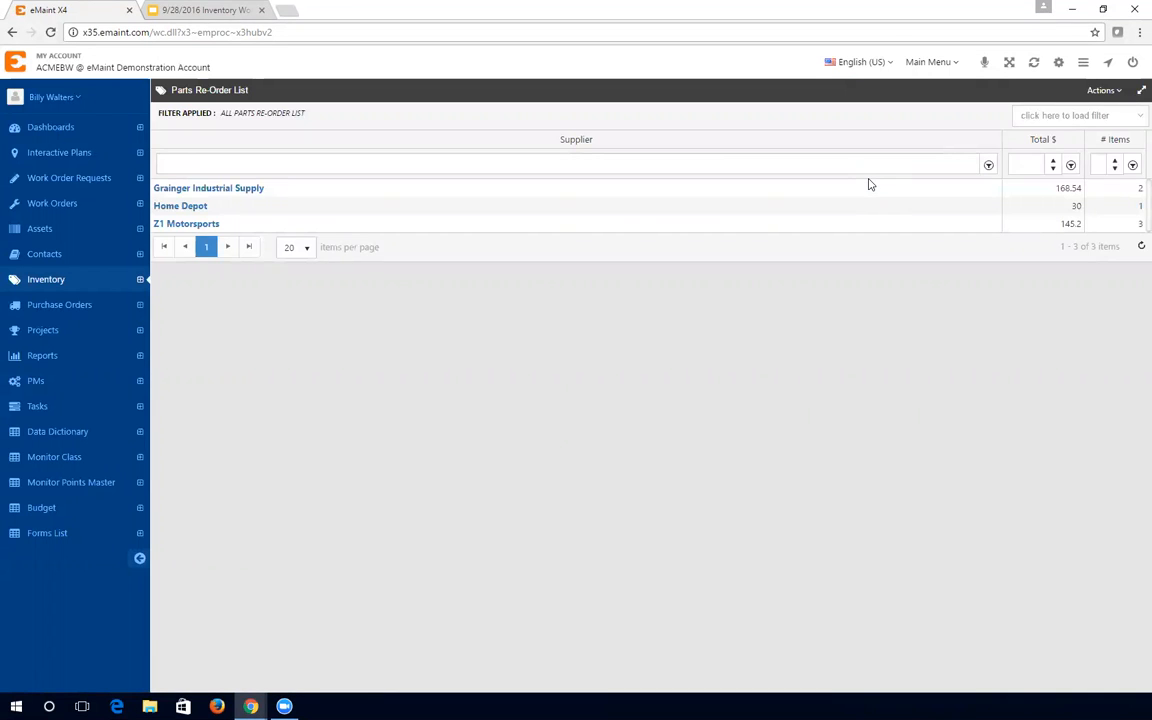
pyautogui.click(195, 207)
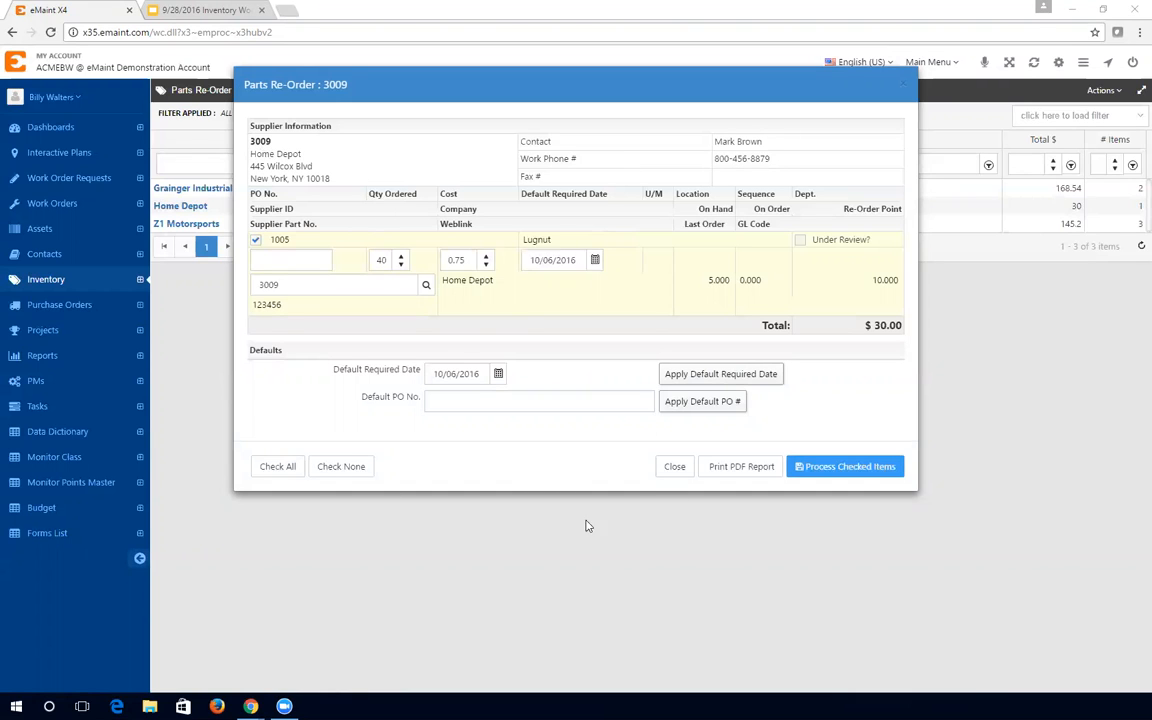
pyautogui.click(675, 467)
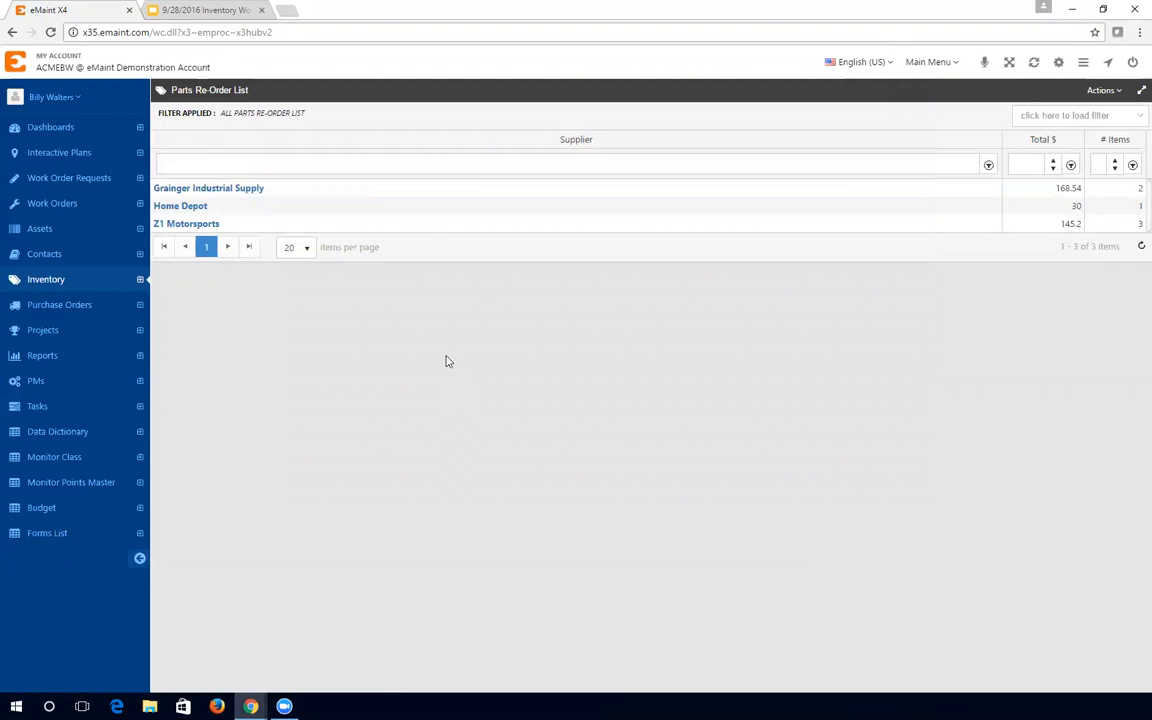
# - Process Z1 Motorsports' checked items 1001, 1002 and 1003 ($145.20 total) into saved transactions
pyautogui.click(201, 225)
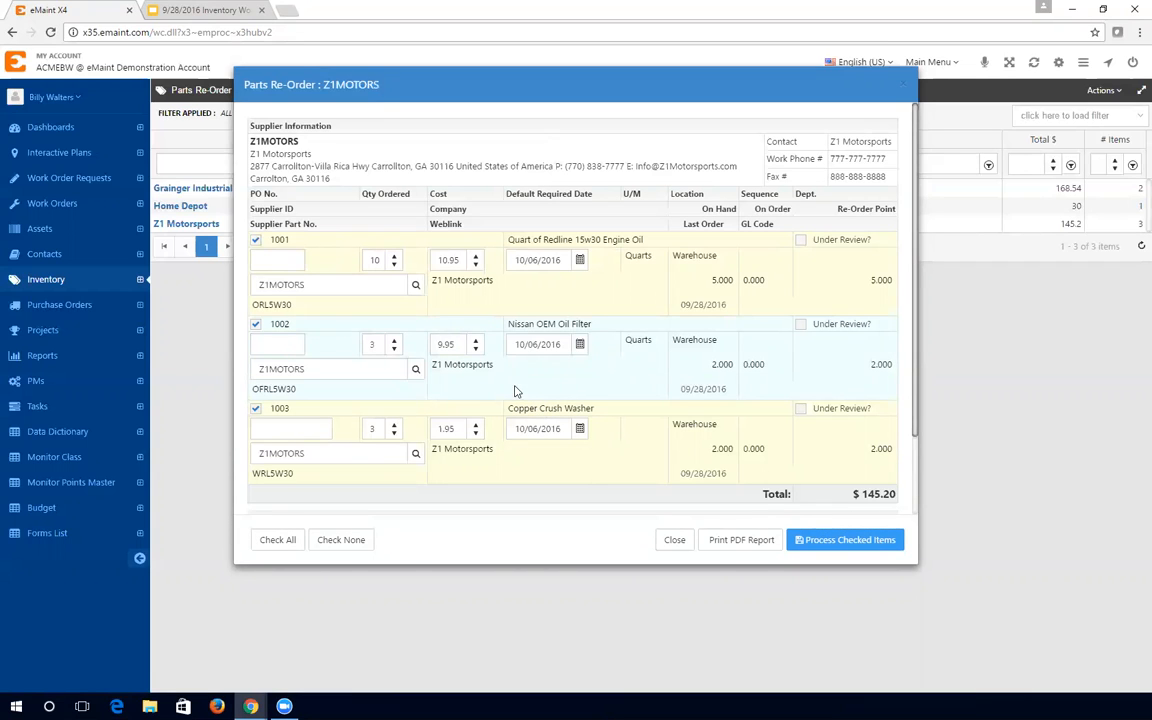
pyautogui.scroll(-2, 418, 404)
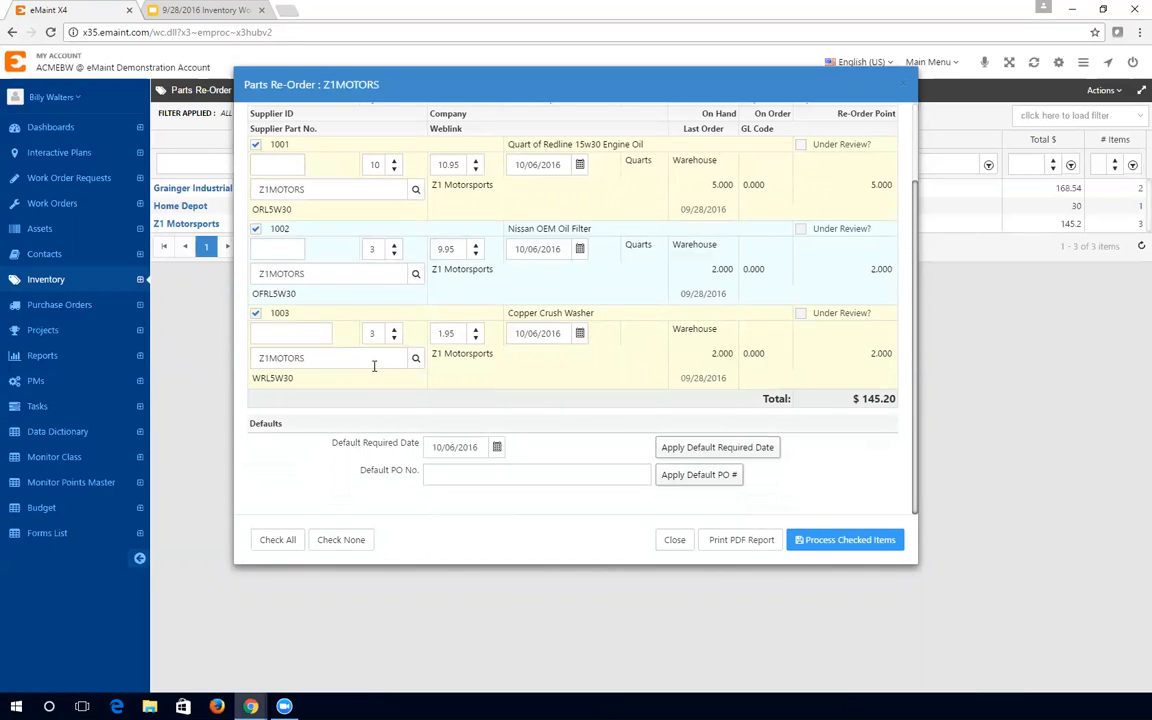
pyautogui.click(838, 545)
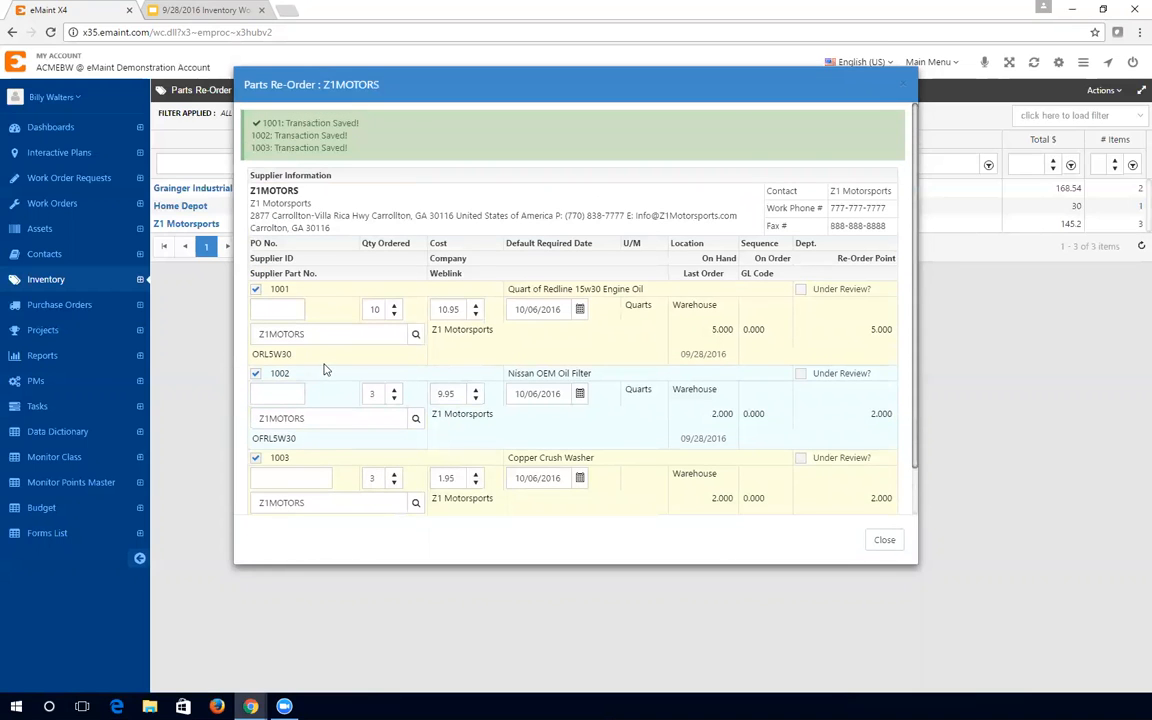
# - Close the Z1 Motorsports dialog and open Update Pending POs from the Purchasing Center
pyautogui.click(886, 541)
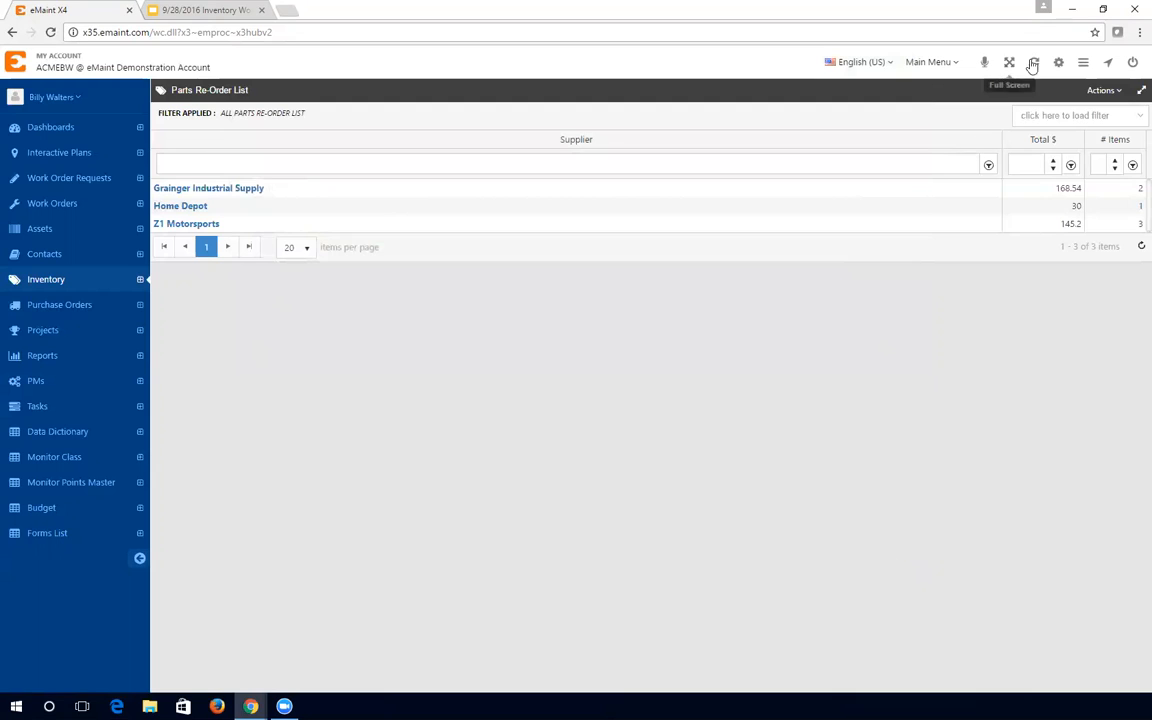
pyautogui.click(928, 62)
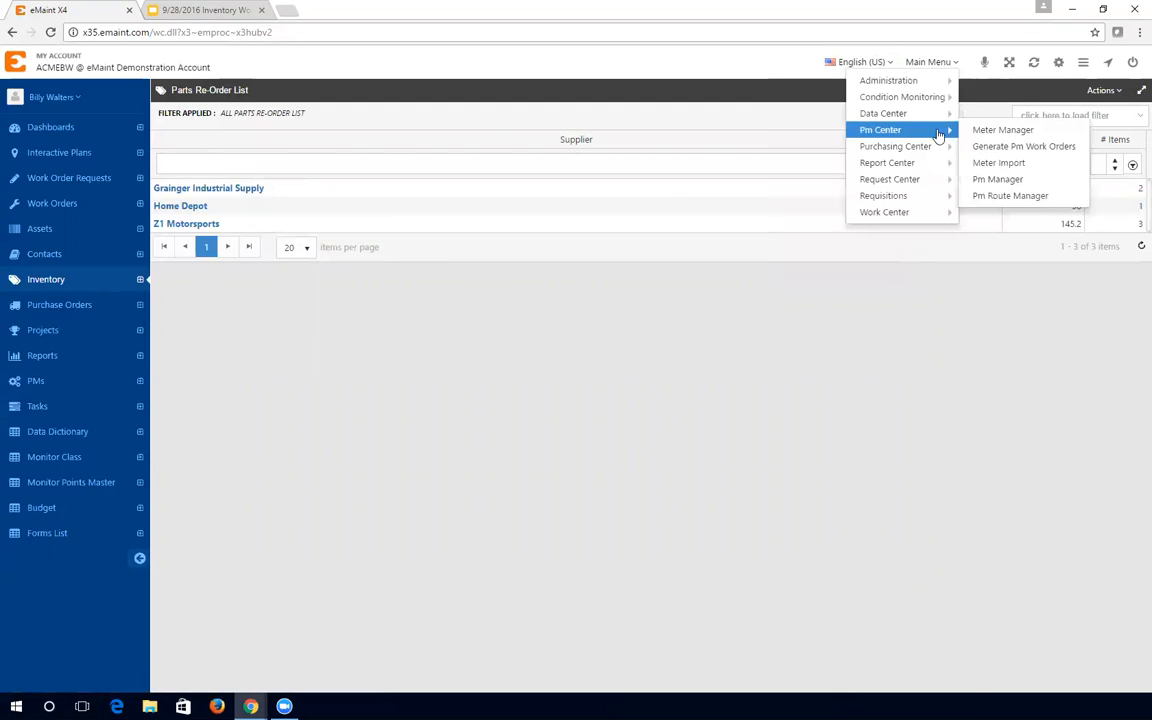
pyautogui.moveTo(940, 148)
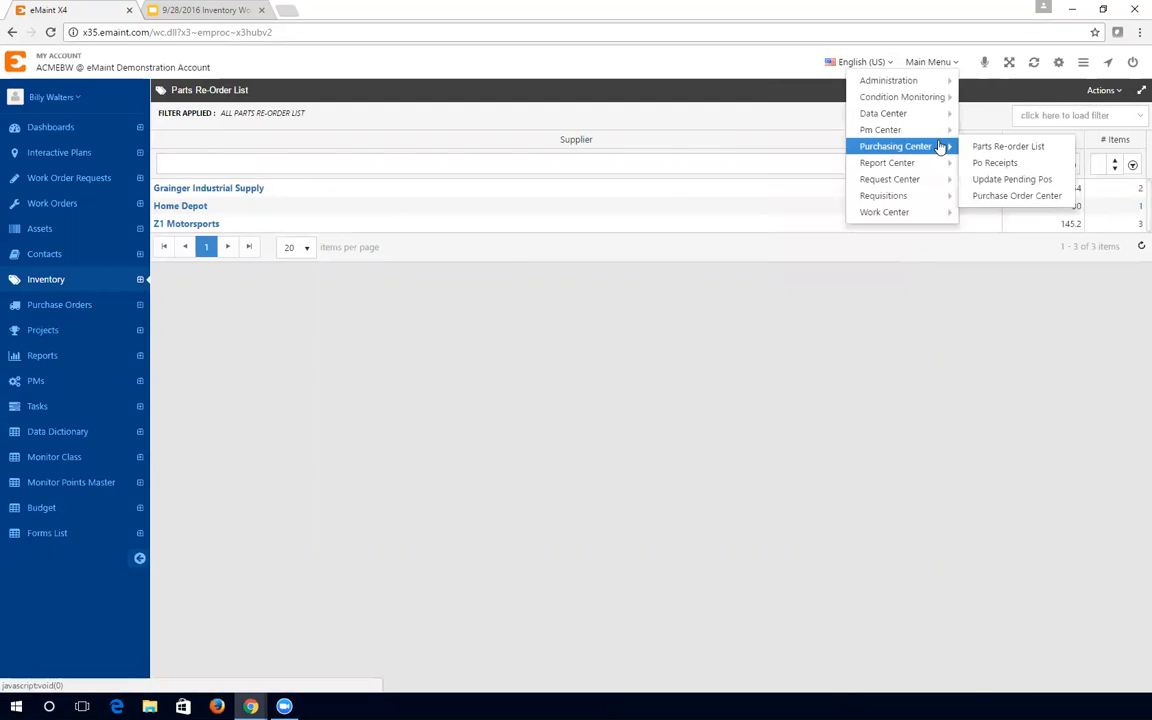
pyautogui.click(1020, 180)
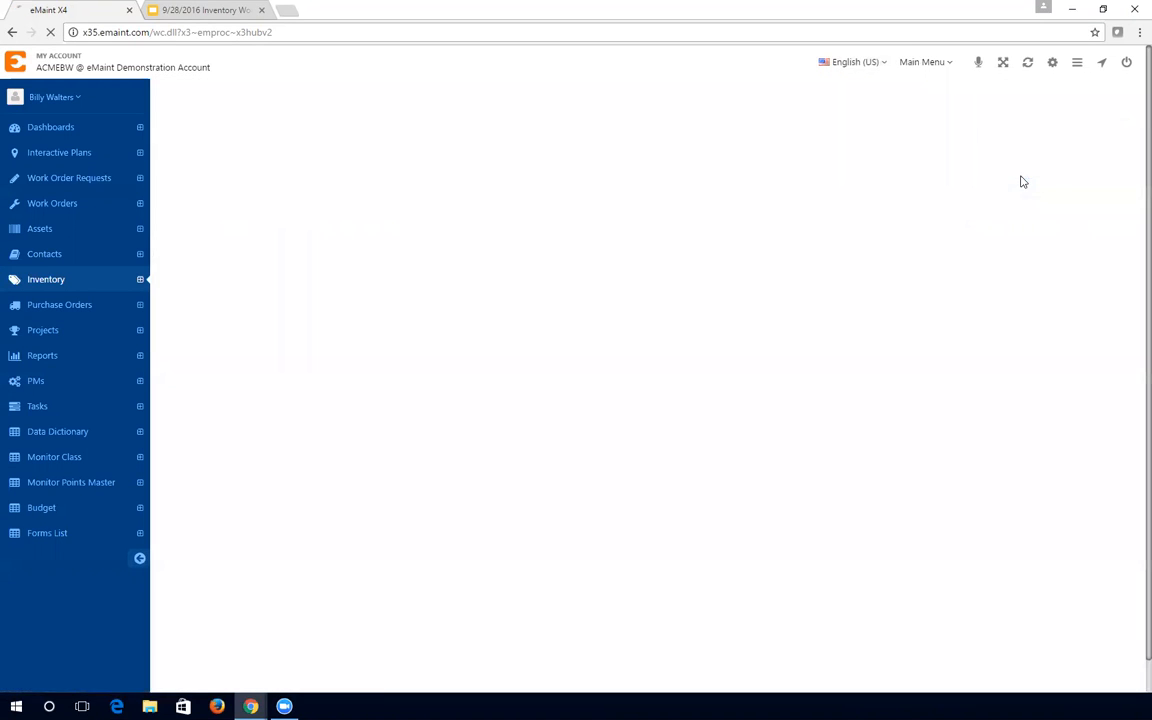
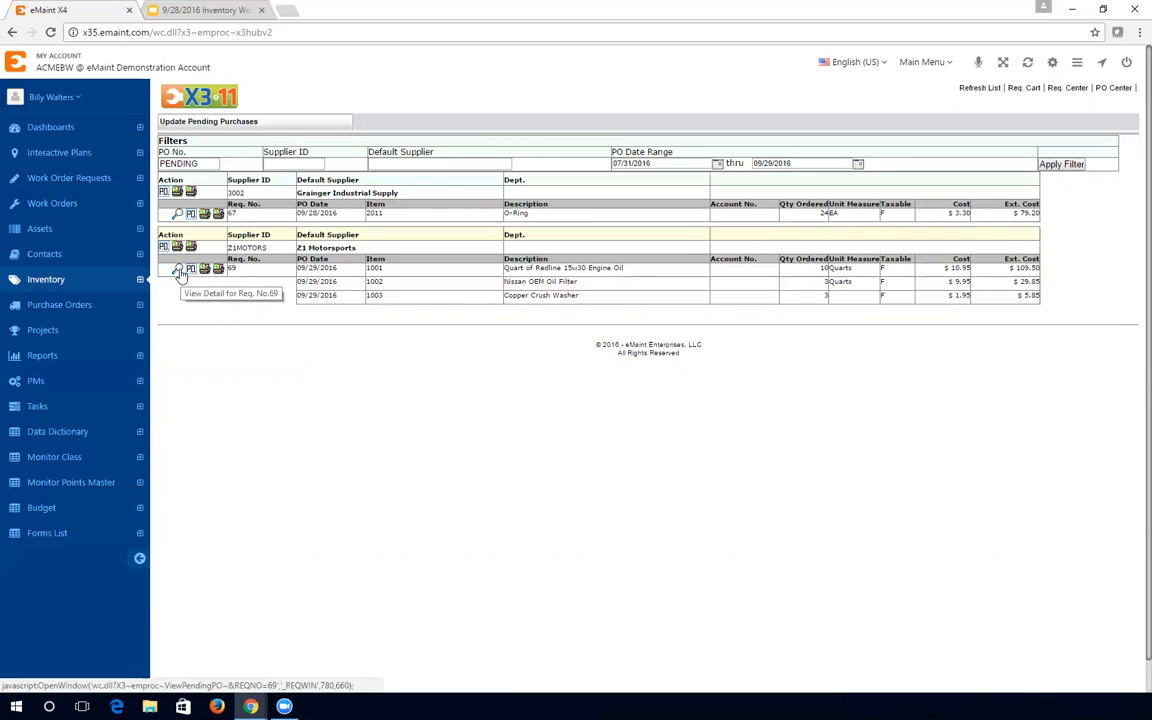
# - Open requisition 69's pending order details and keep the oil line's ordered quantity at 10
pyautogui.click(178, 270)
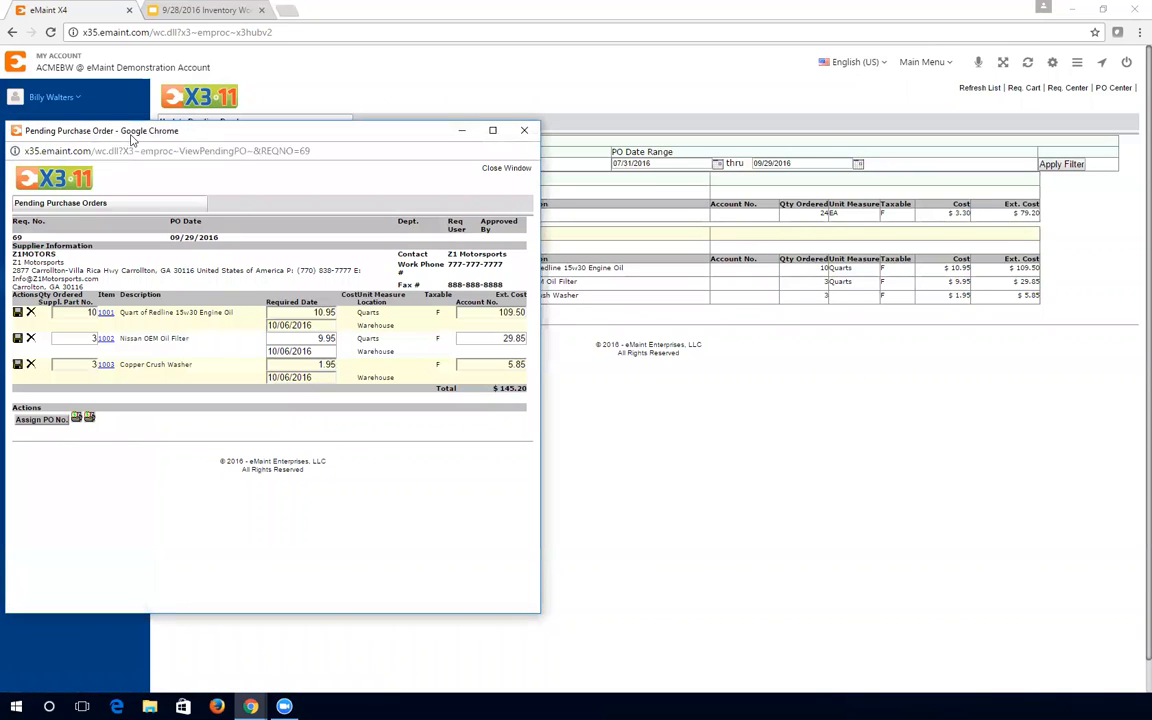
pyautogui.moveTo(131, 132); pyautogui.dragTo(381, 121)
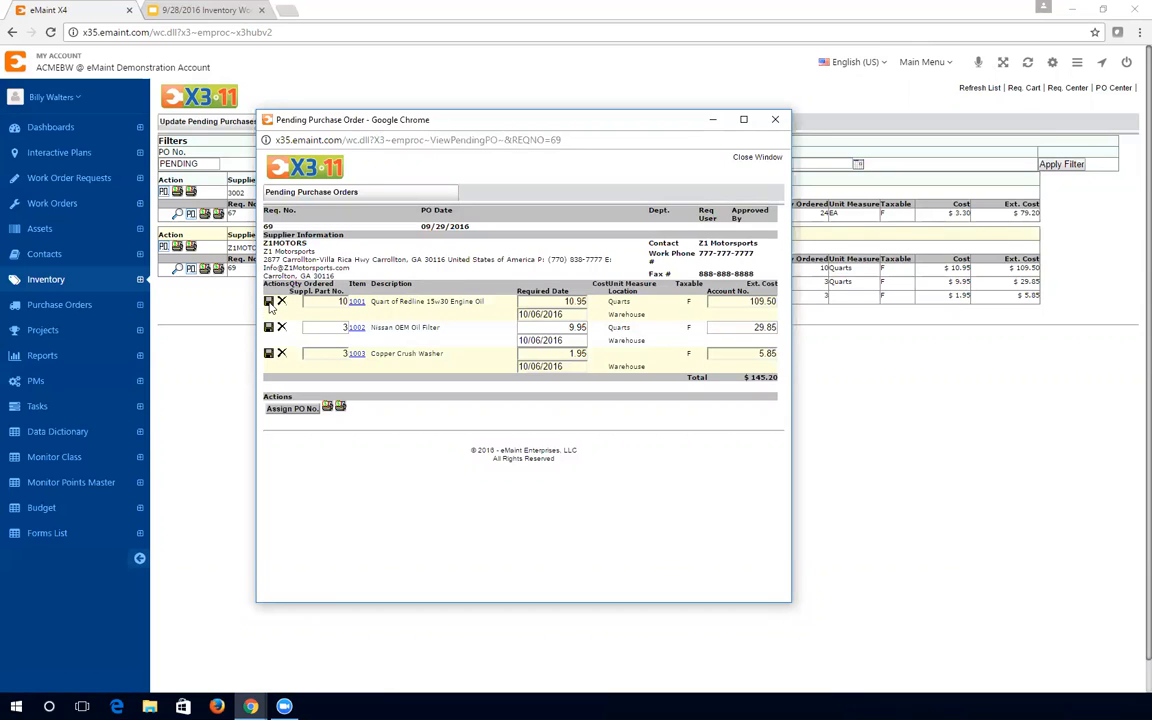
pyautogui.click(336, 306)
pyautogui.press('BackSpace')
pyautogui.write('15')
pyautogui.press('BackSpace')
pyautogui.write('0')
pyautogui.click(320, 346)
# - Check the oil, filter and Copper Crush Washer lines and assign them PO No. 500001
pyautogui.click(292, 409)
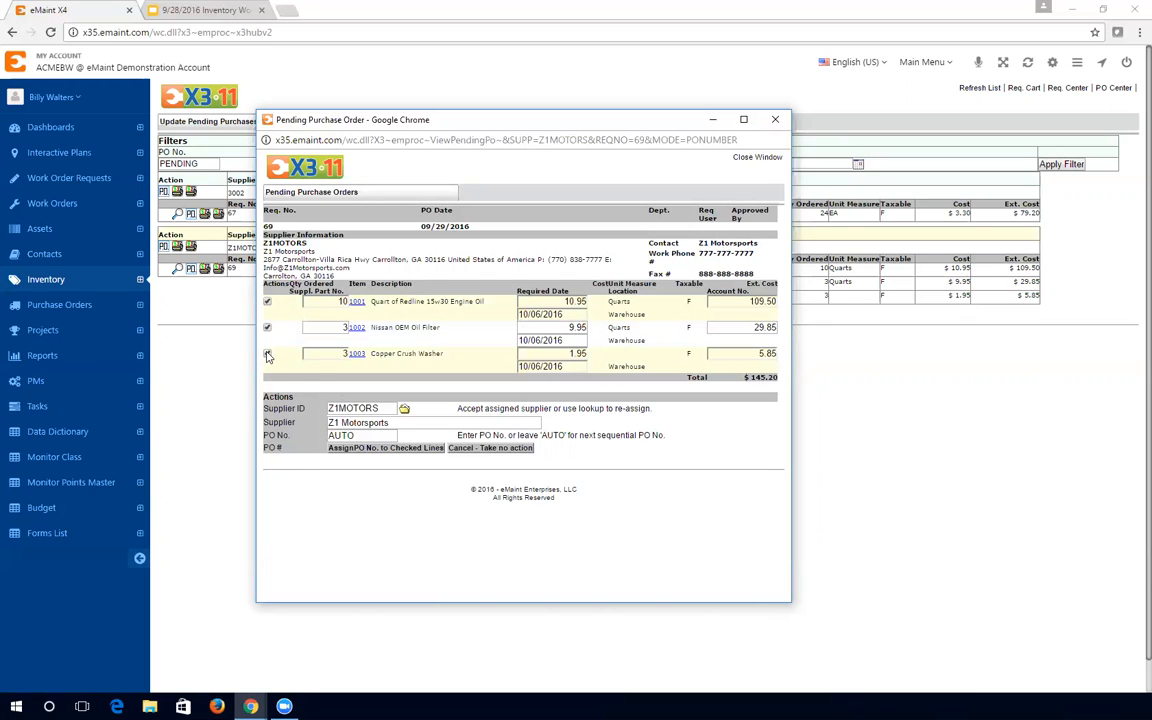
pyautogui.click(268, 355)
pyautogui.click(267, 354)
pyautogui.click(267, 354)
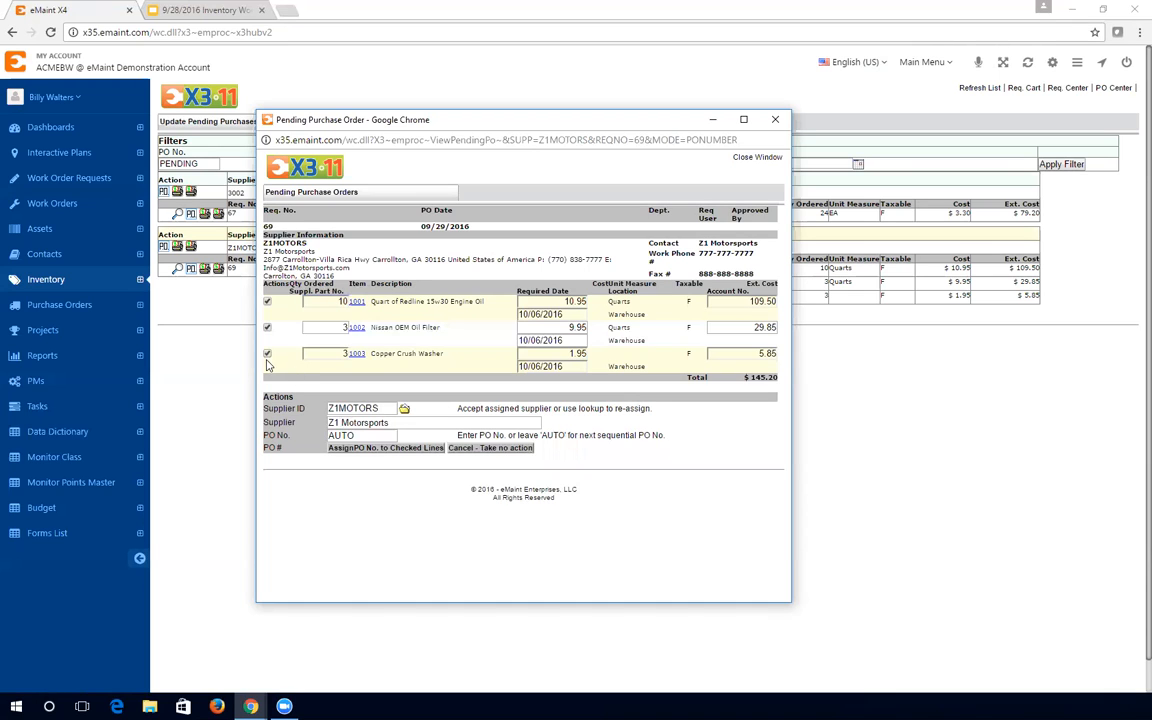
pyautogui.click(370, 437)
pyautogui.doubleClick(370, 437)
pyautogui.write('5')
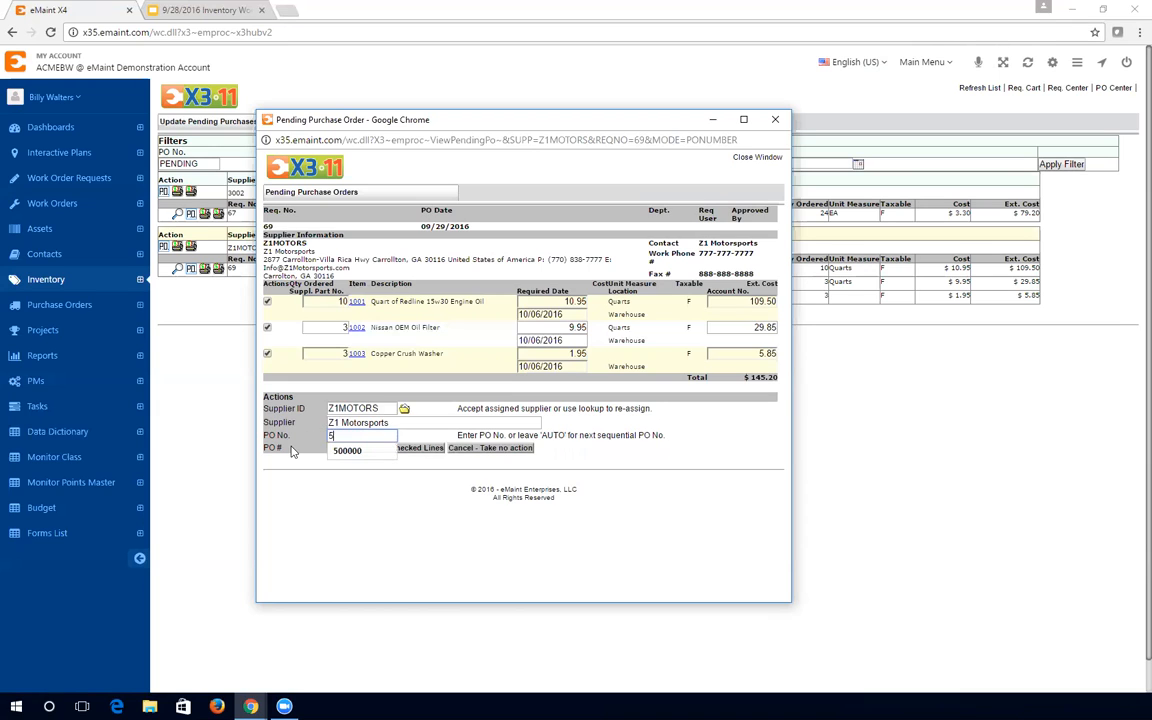
pyautogui.write('00001')
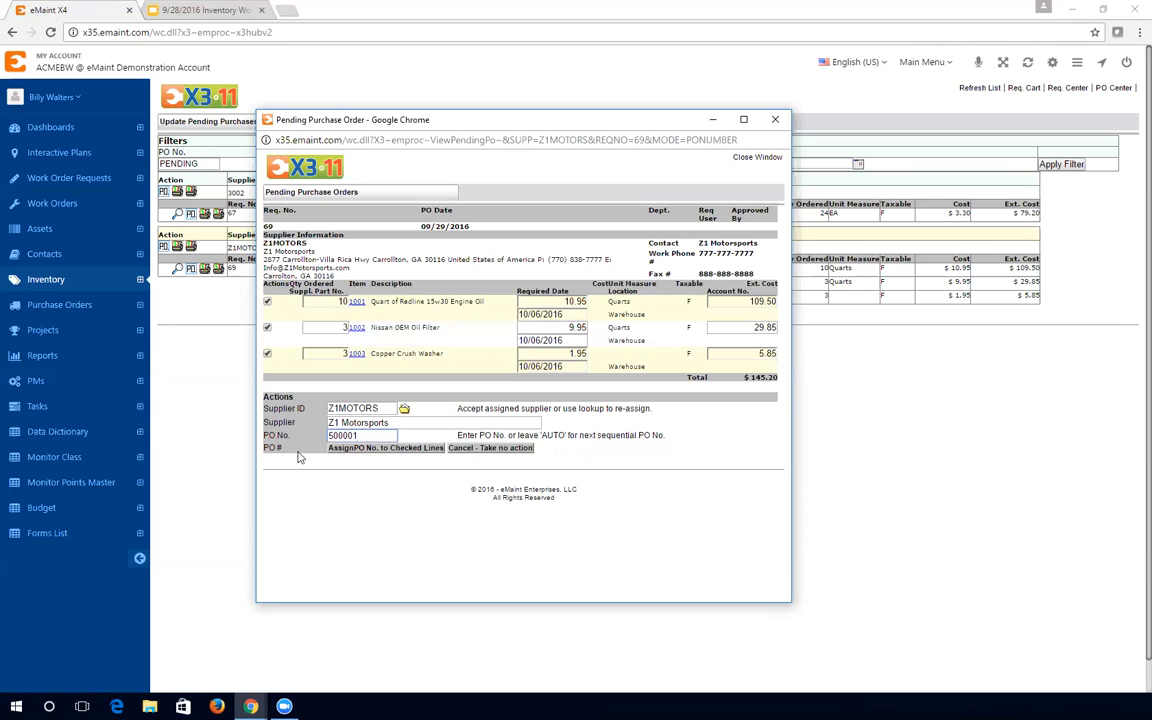
pyautogui.click(369, 449)
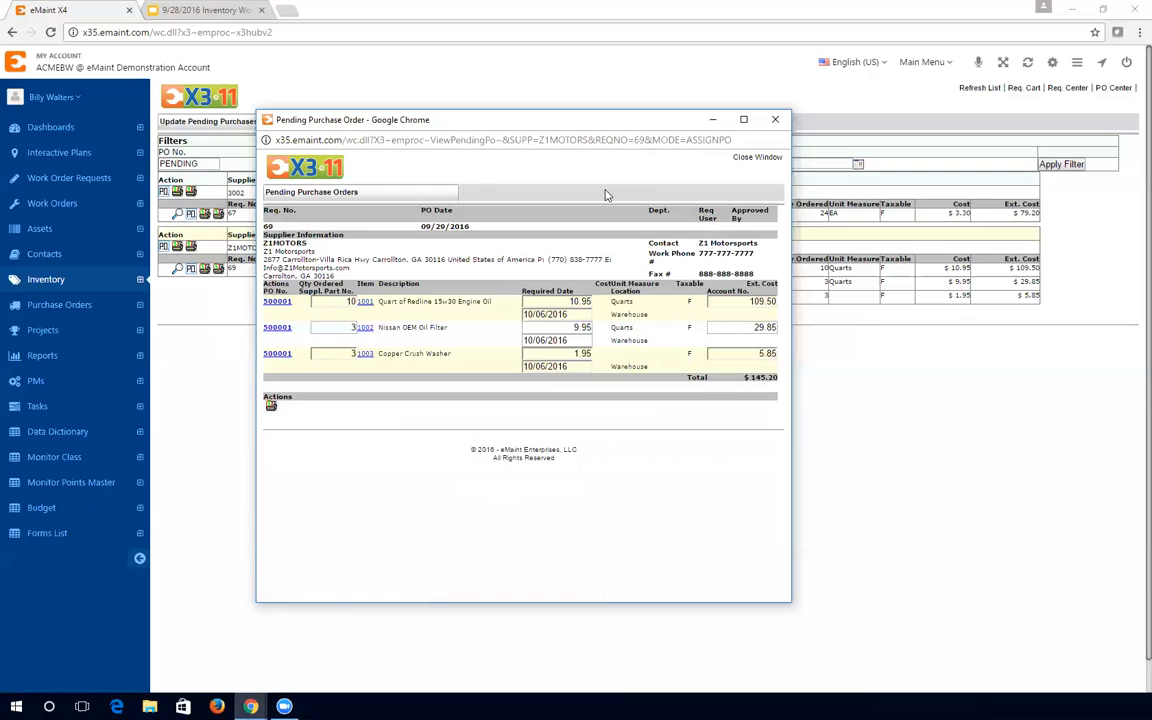
# - Filter the Purchase Orders list to PO No. 500001 and open that record
pyautogui.click(712, 119)
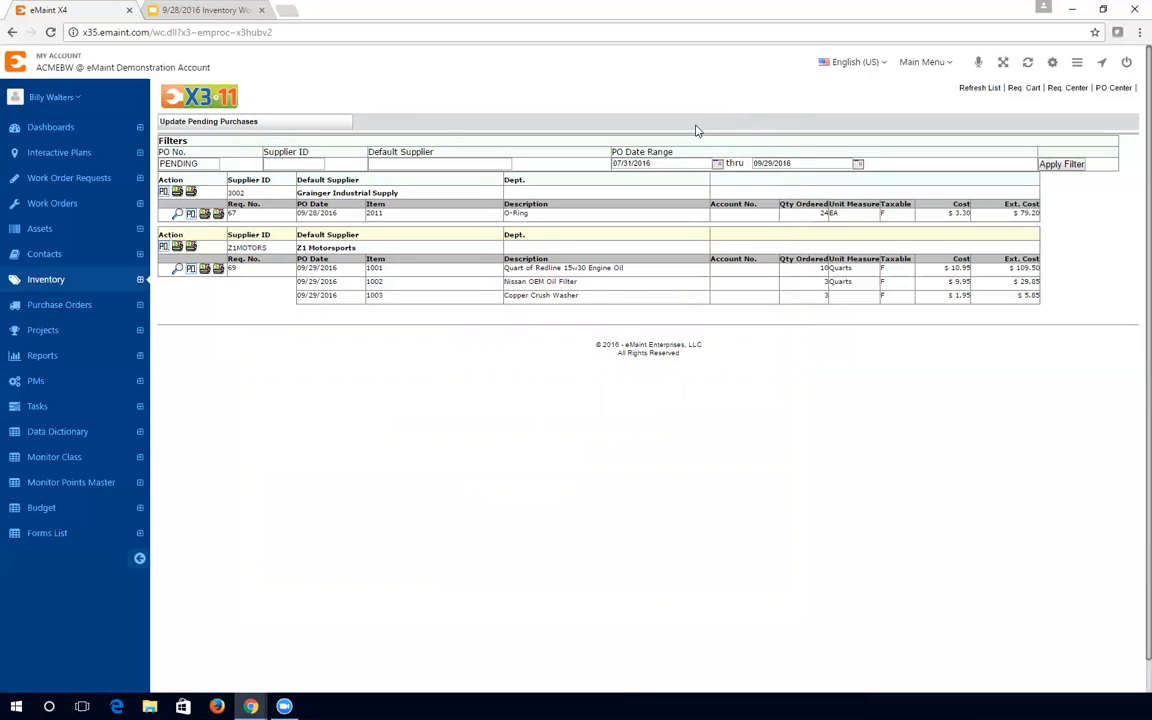
pyautogui.click(65, 311)
pyautogui.click(324, 165)
pyautogui.write('1')
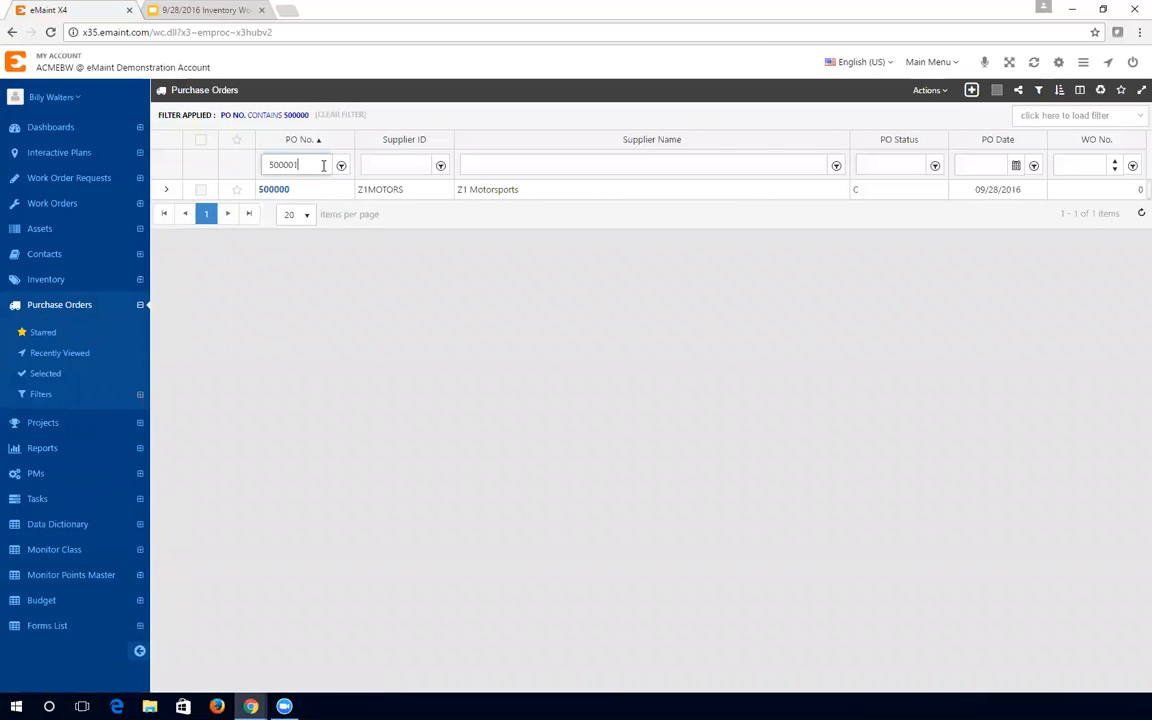
pyautogui.press('Return')
pyautogui.click(274, 191)
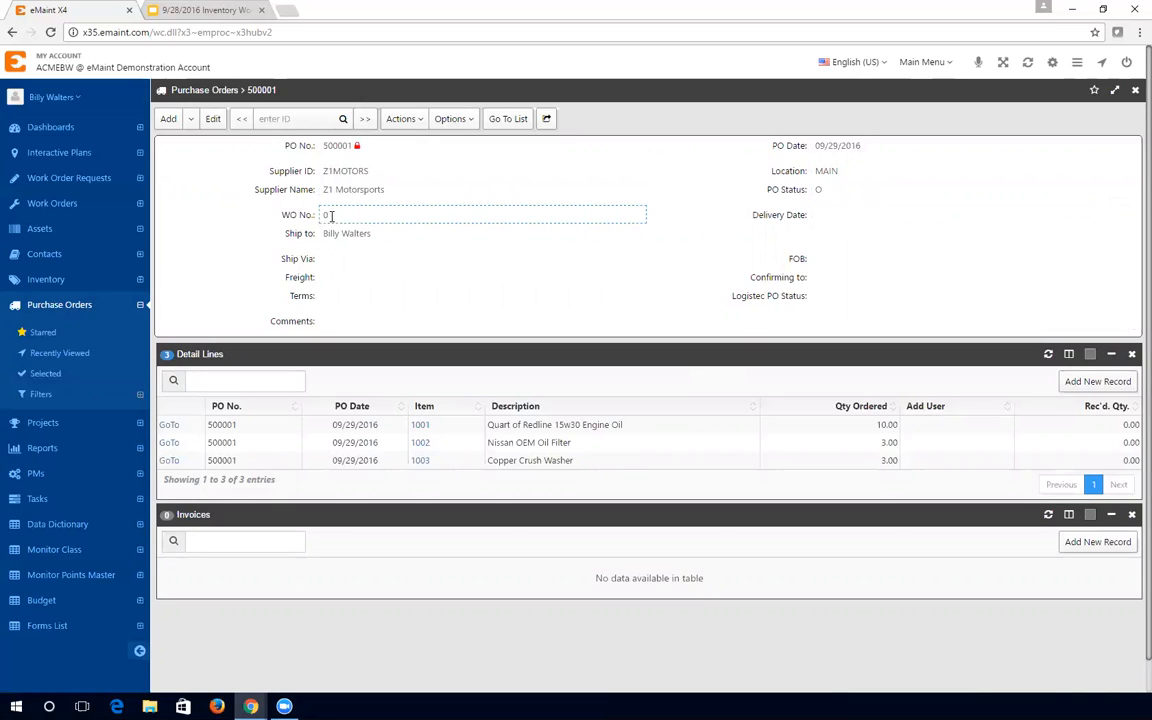
pyautogui.click(398, 236)
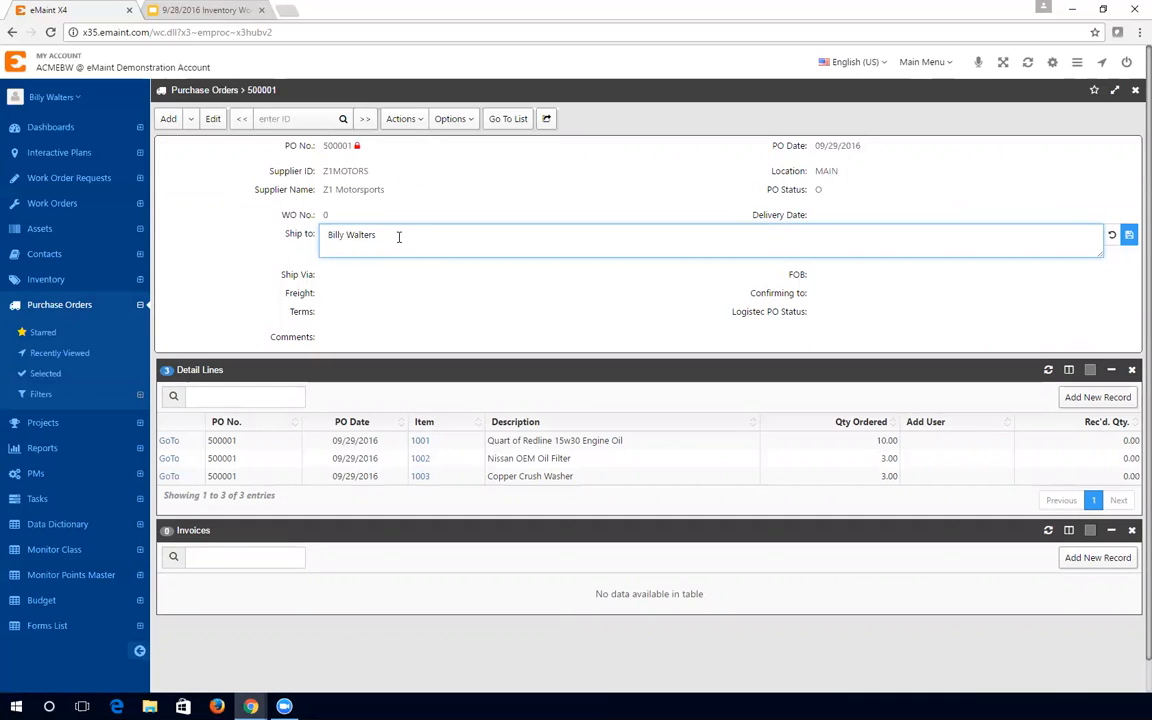
pyautogui.click(62, 101)
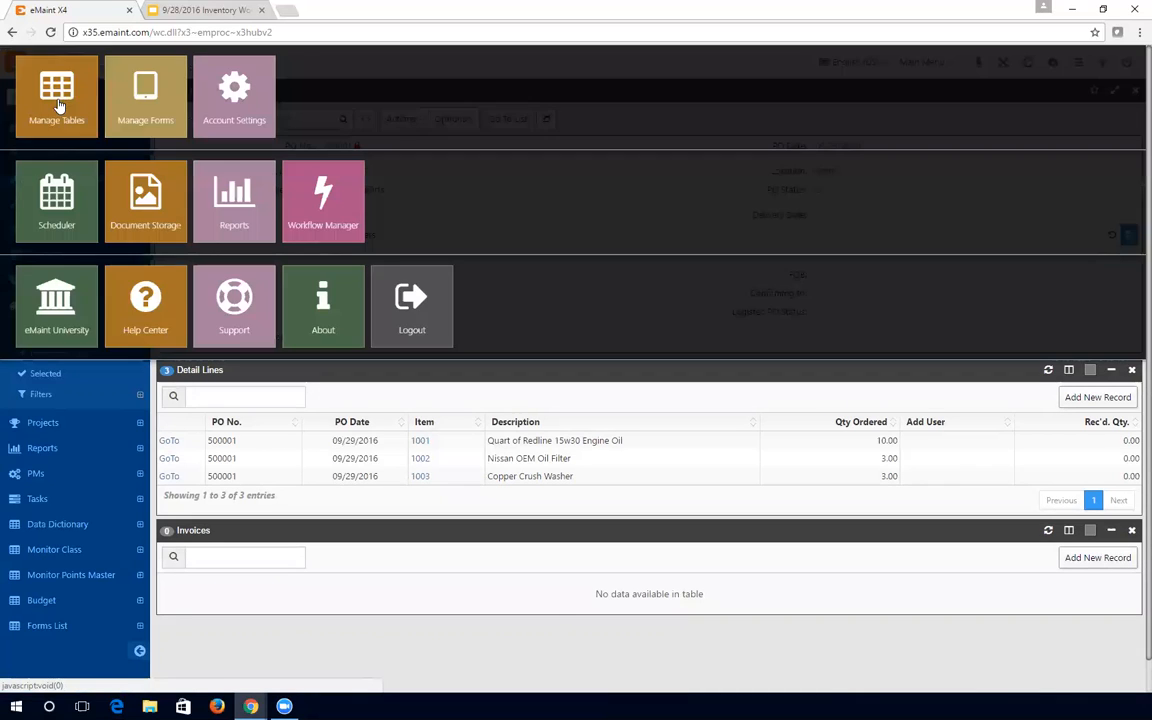
pyautogui.click(226, 104)
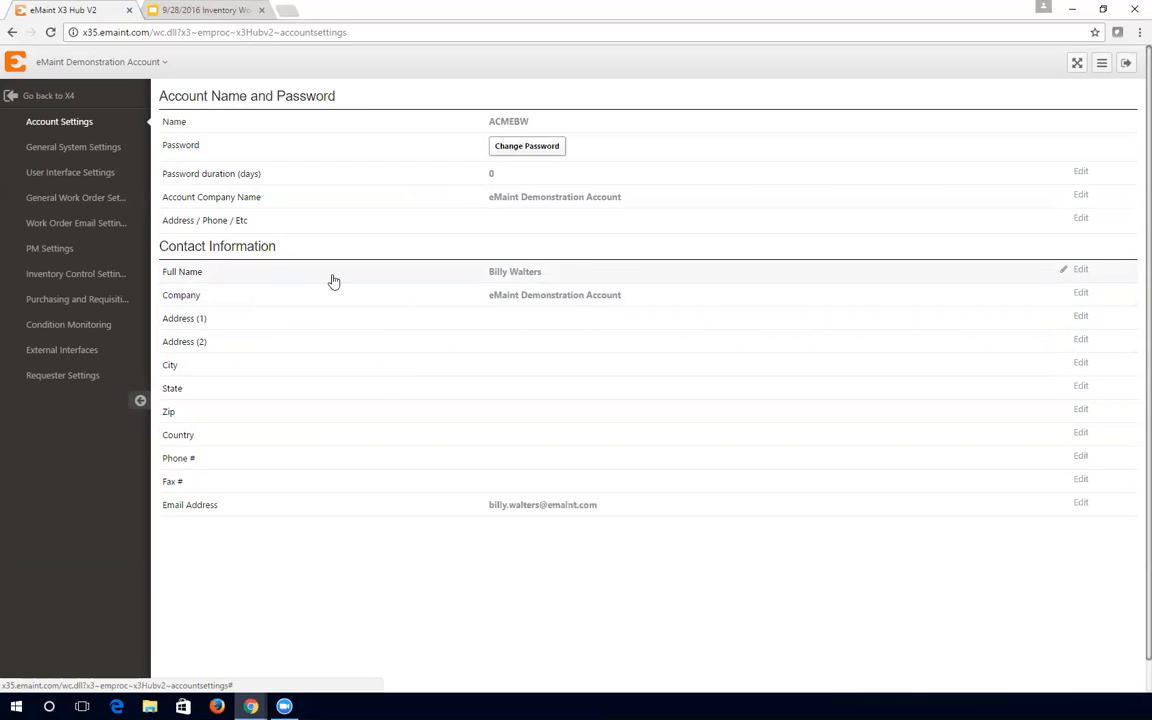
pyautogui.click(66, 99)
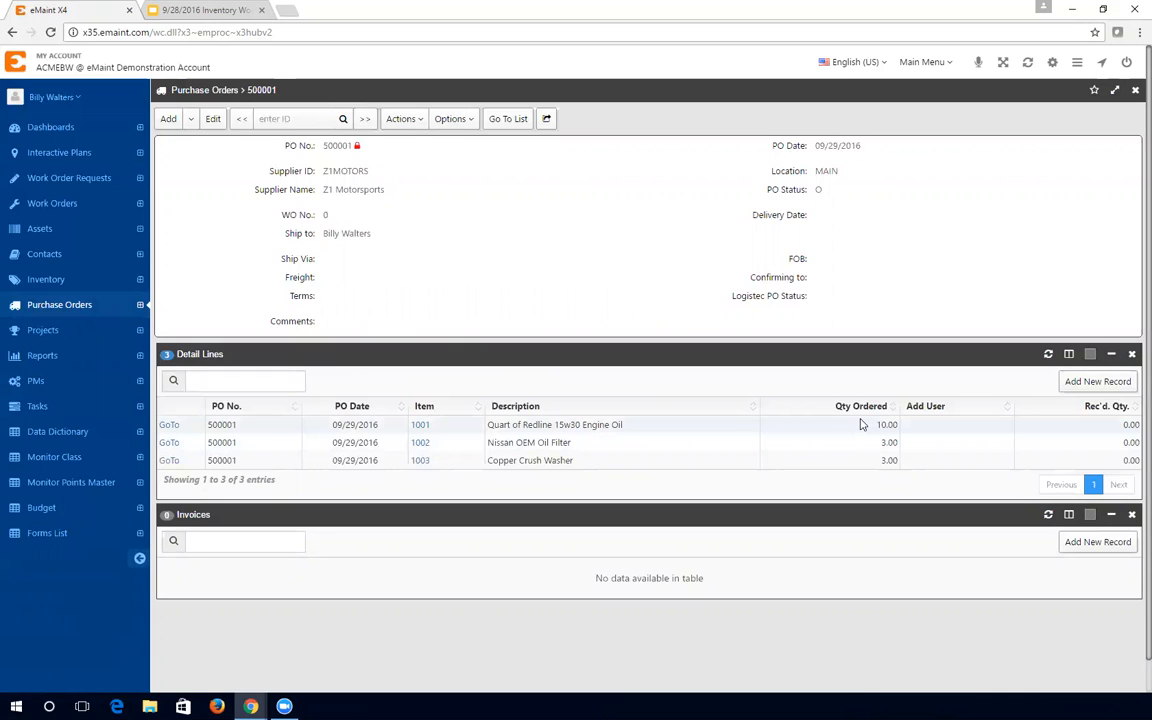
# - Start receiving PO 500001, auto-fill quantities and set the oil's received quantity to 5
pyautogui.click(403, 119)
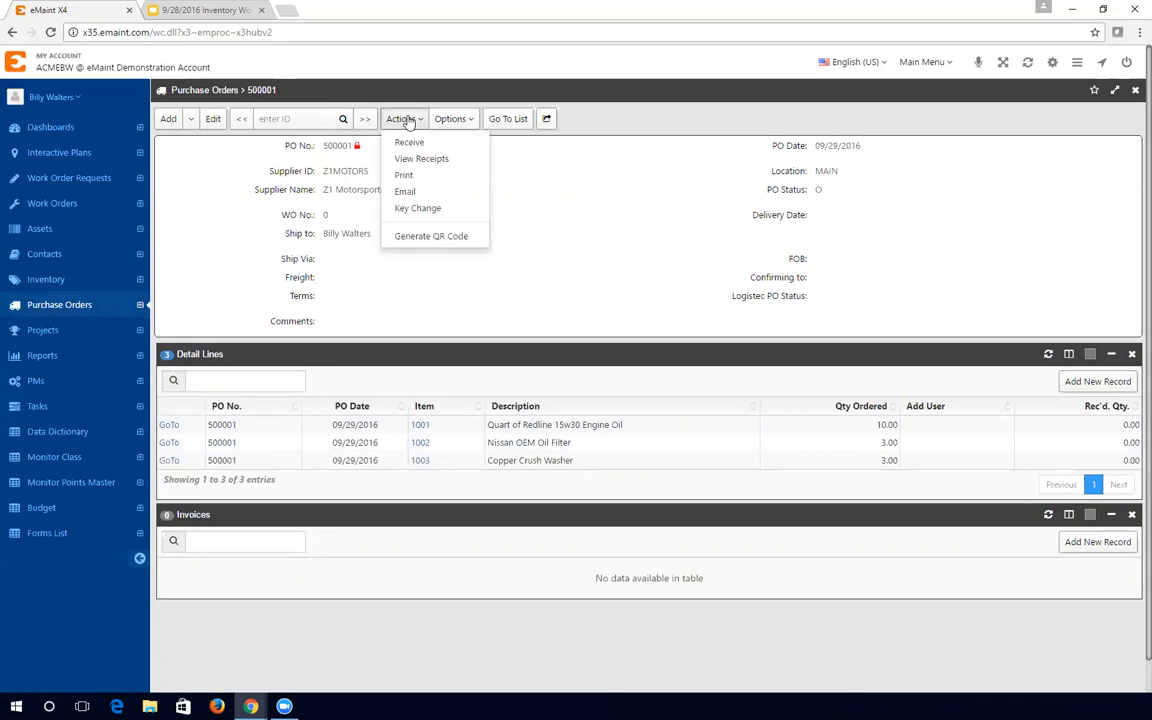
pyautogui.click(418, 144)
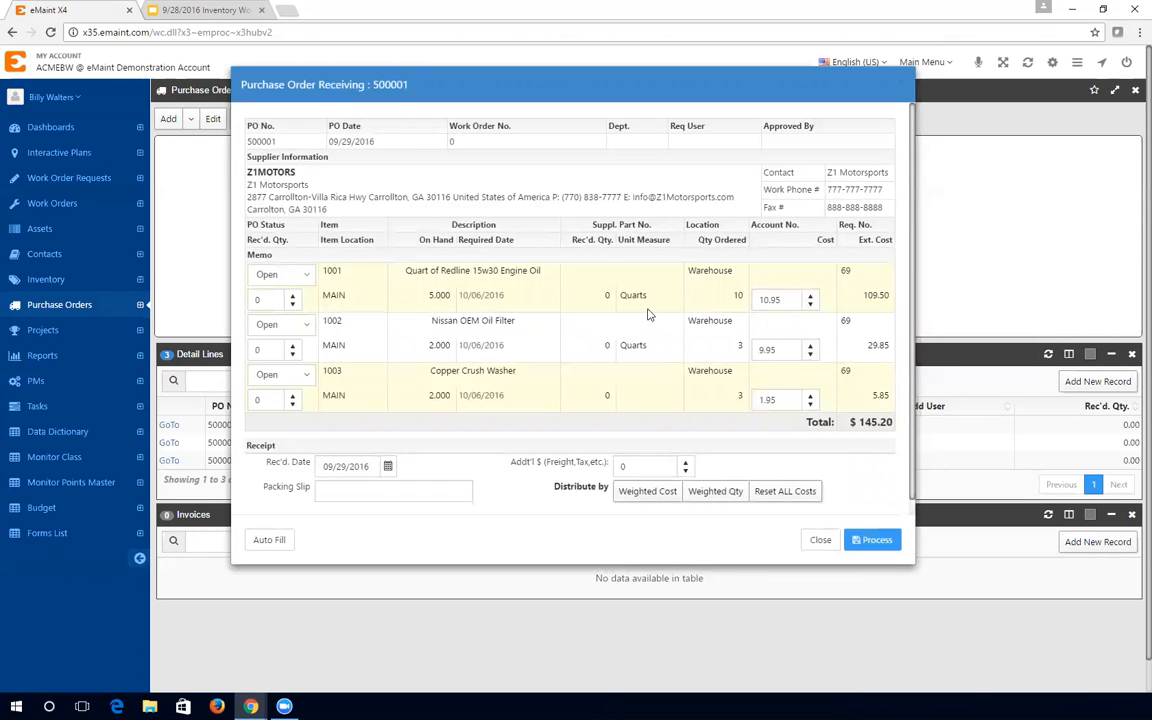
pyautogui.click(270, 541)
pyautogui.doubleClick(273, 301)
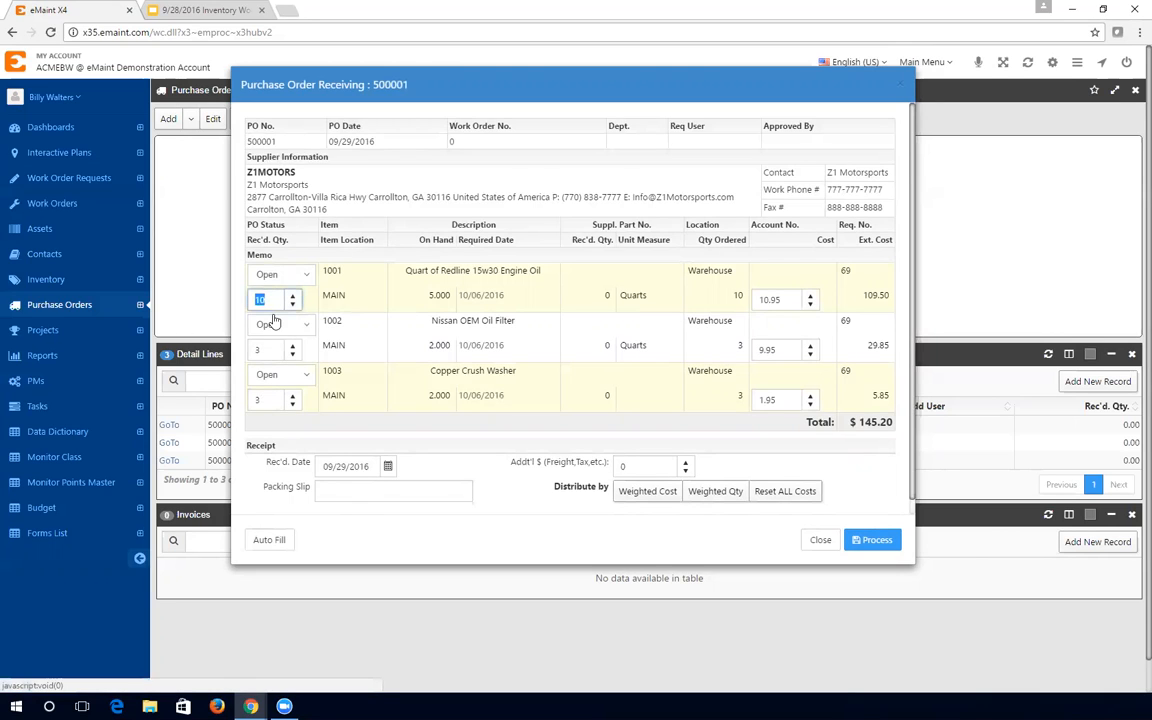
pyautogui.write('5')
pyautogui.click(388, 379)
# - Set the filter and washer lines to Close and process the receipt
pyautogui.click(282, 325)
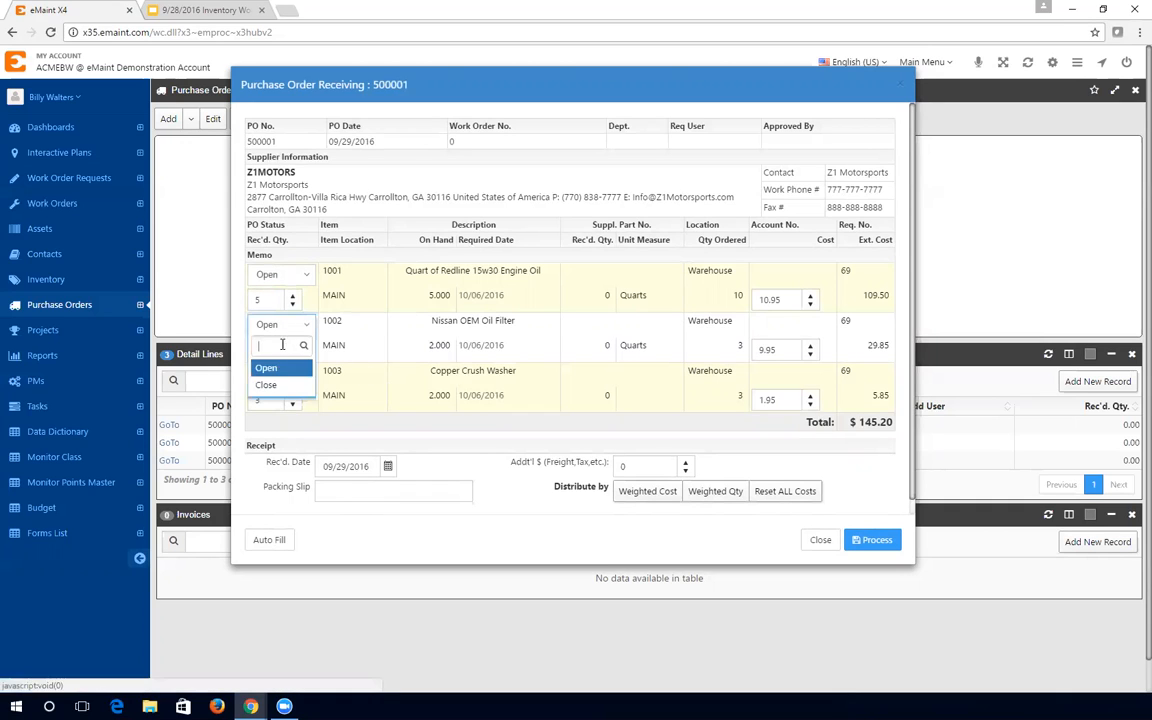
pyautogui.click(272, 384)
pyautogui.click(280, 375)
pyautogui.click(280, 435)
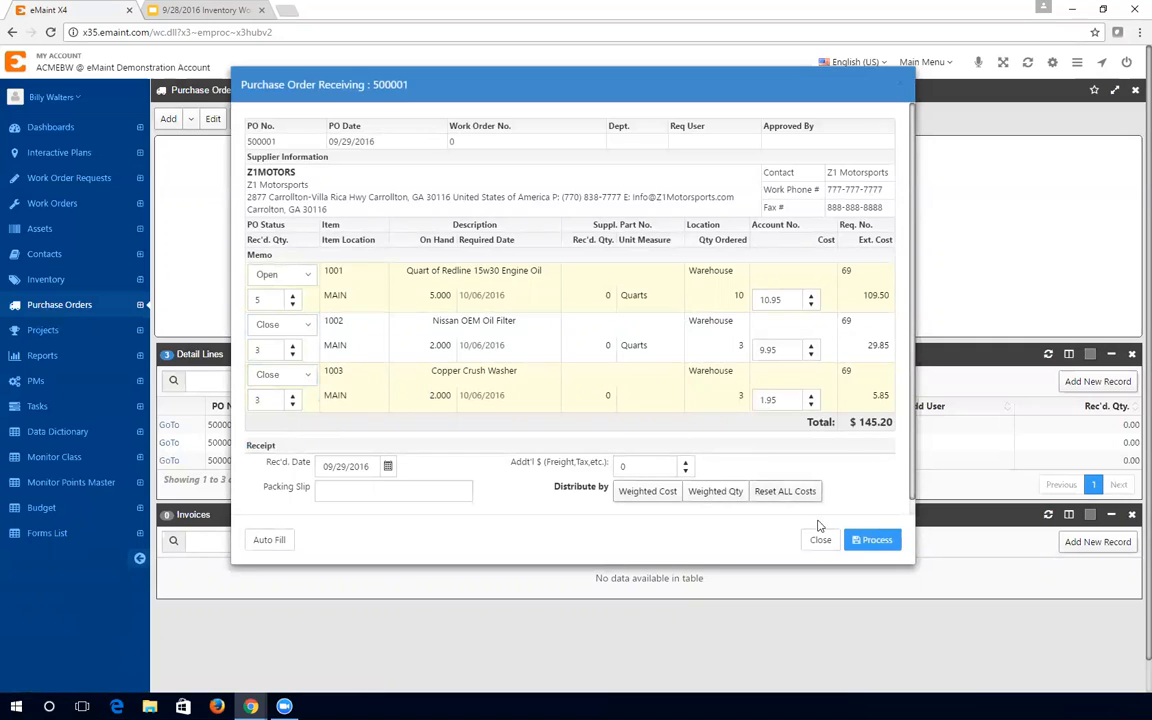
pyautogui.click(890, 543)
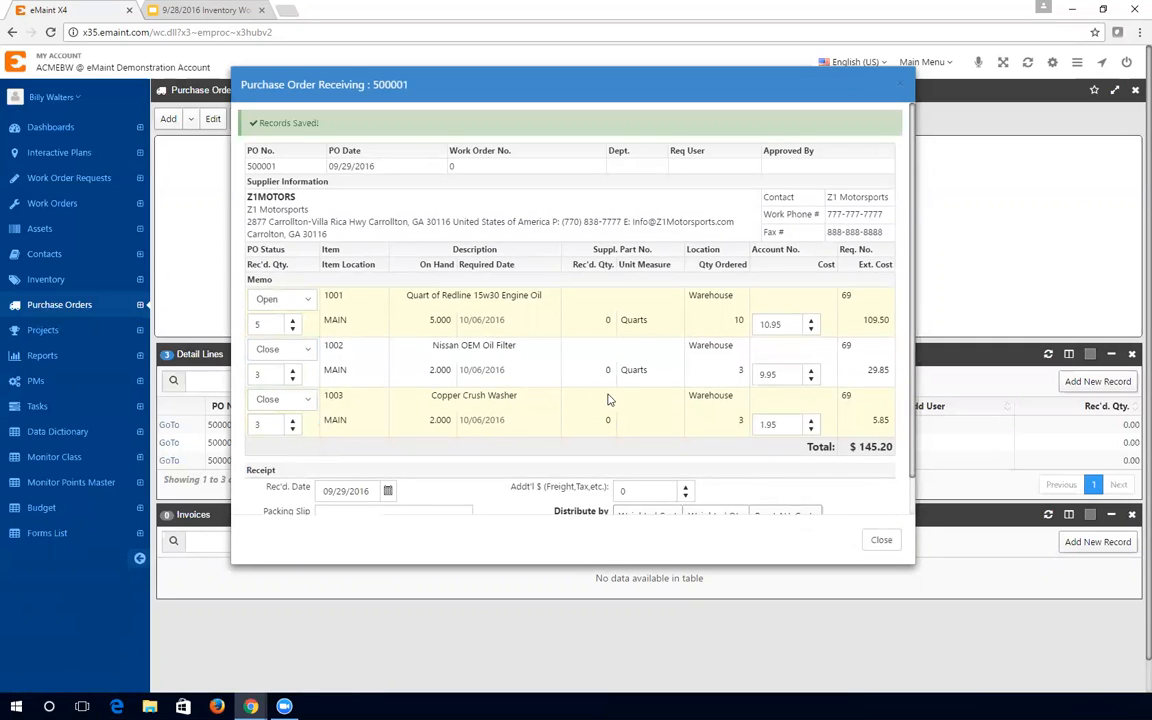
pyautogui.click(878, 542)
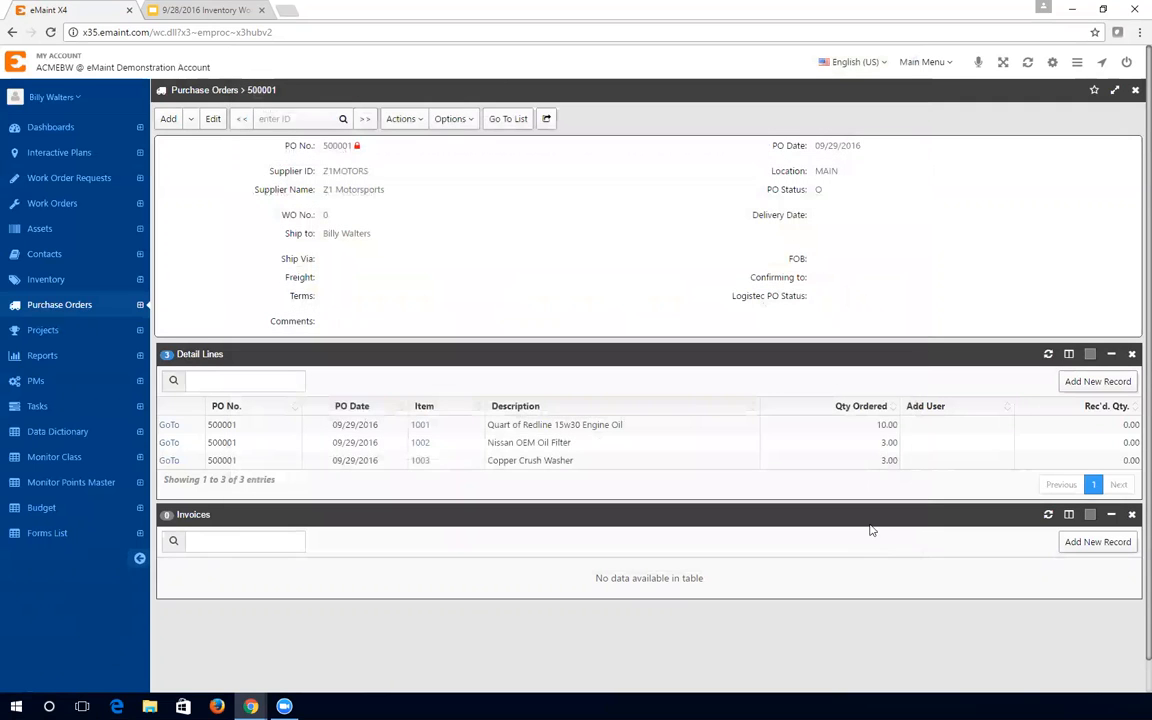
# - Receive the remaining oil quarts with the oil line closed, then refresh to show 10 received
pyautogui.click(1048, 354)
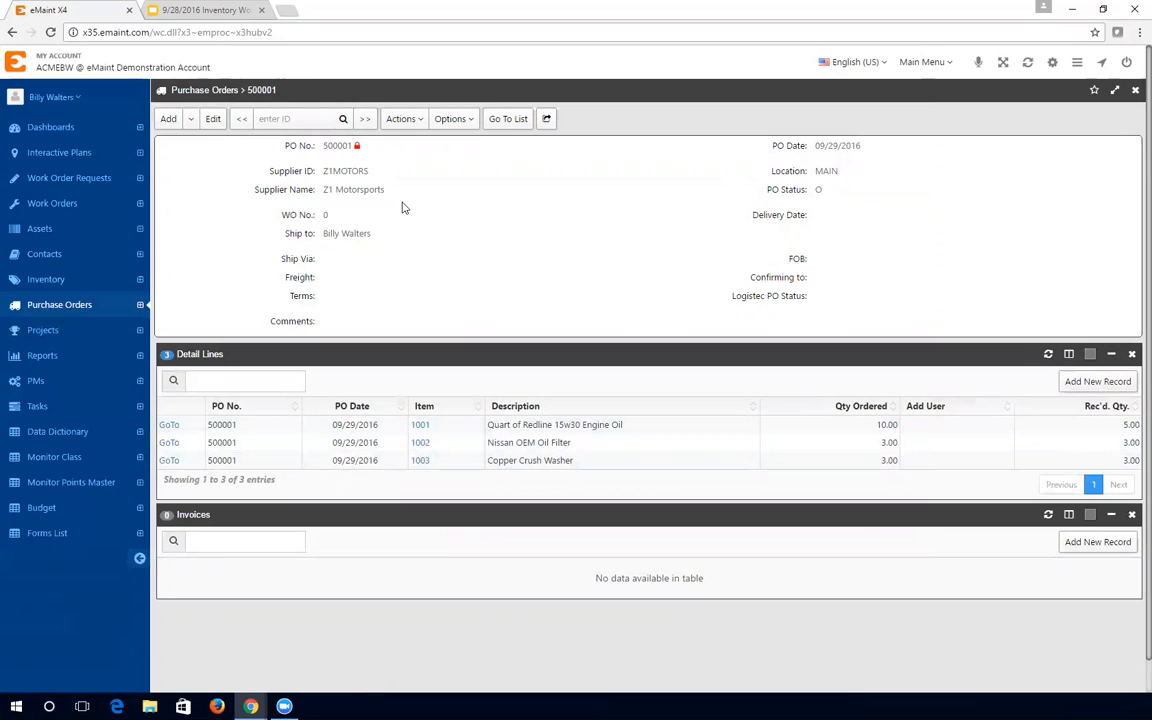
pyautogui.click(396, 119)
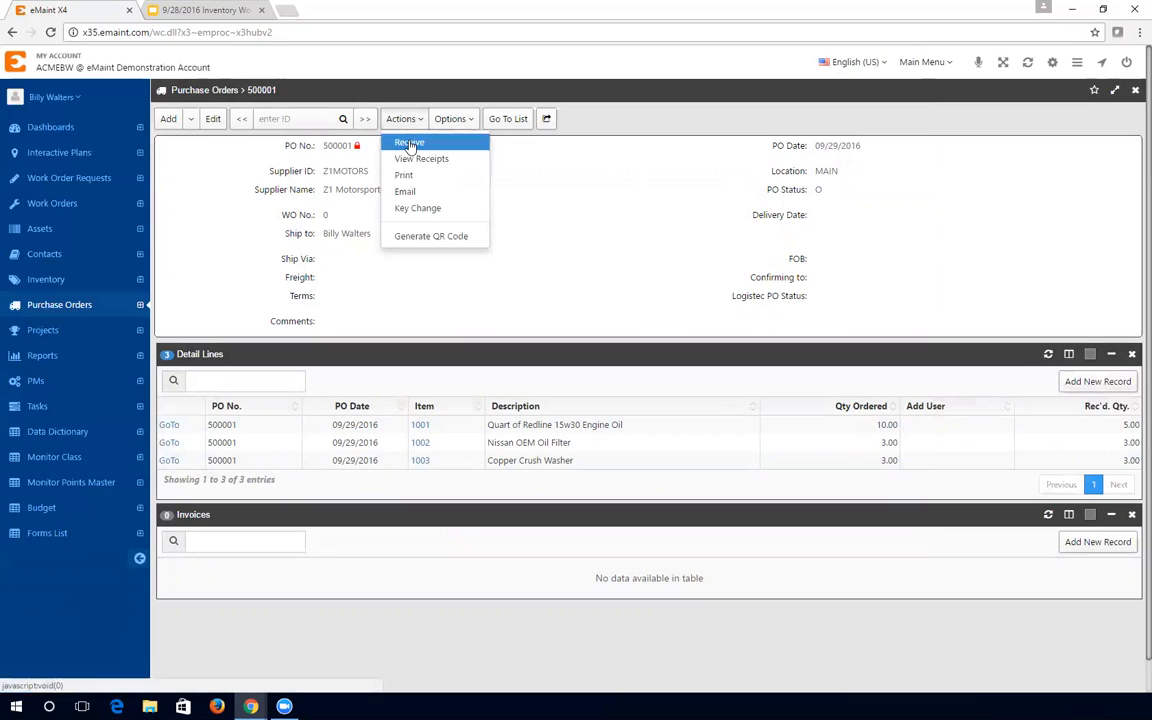
pyautogui.click(410, 145)
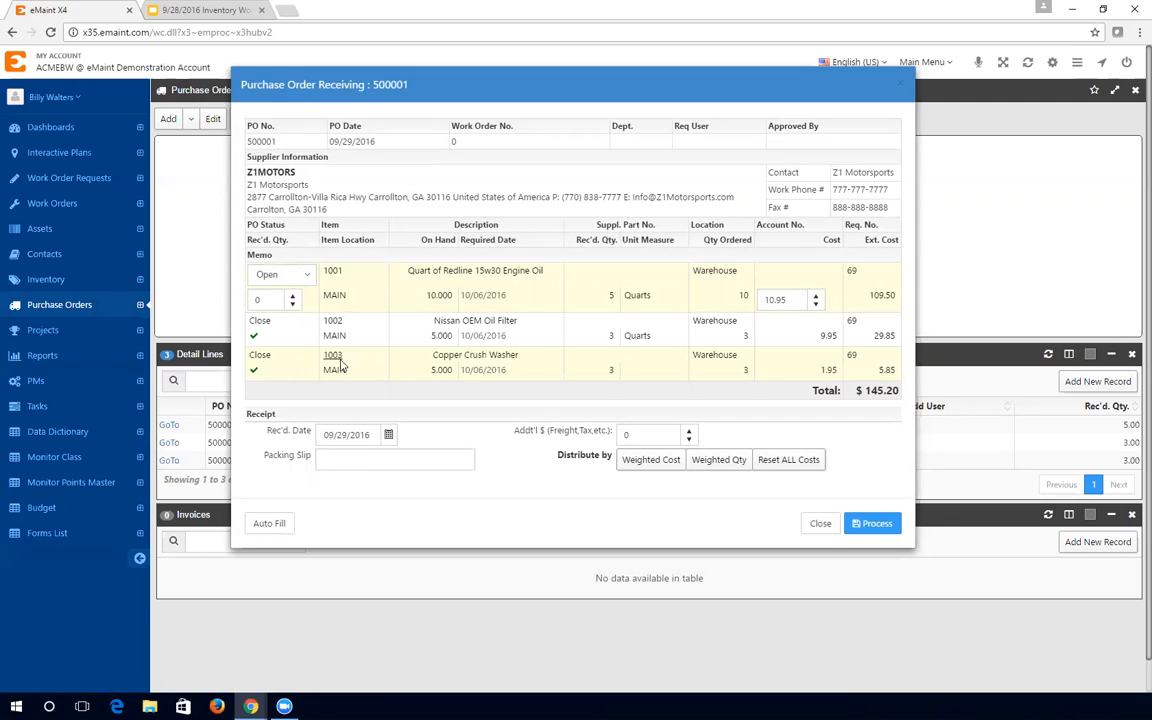
pyautogui.click(270, 526)
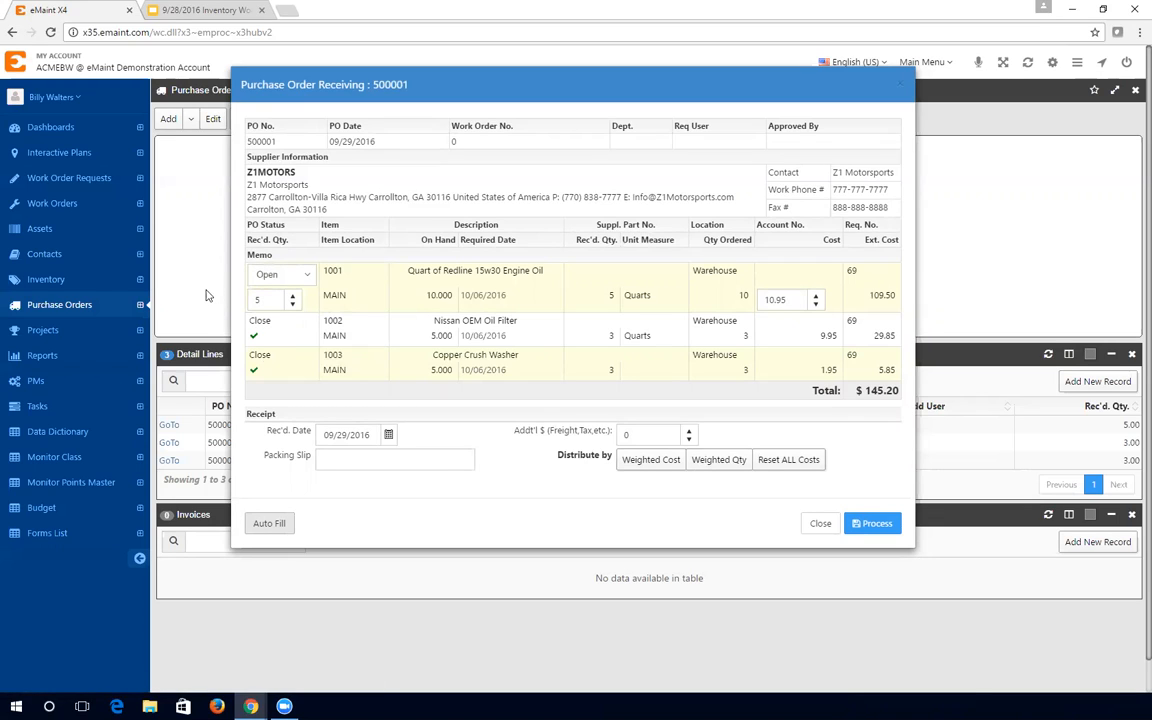
pyautogui.click(262, 274)
pyautogui.click(275, 334)
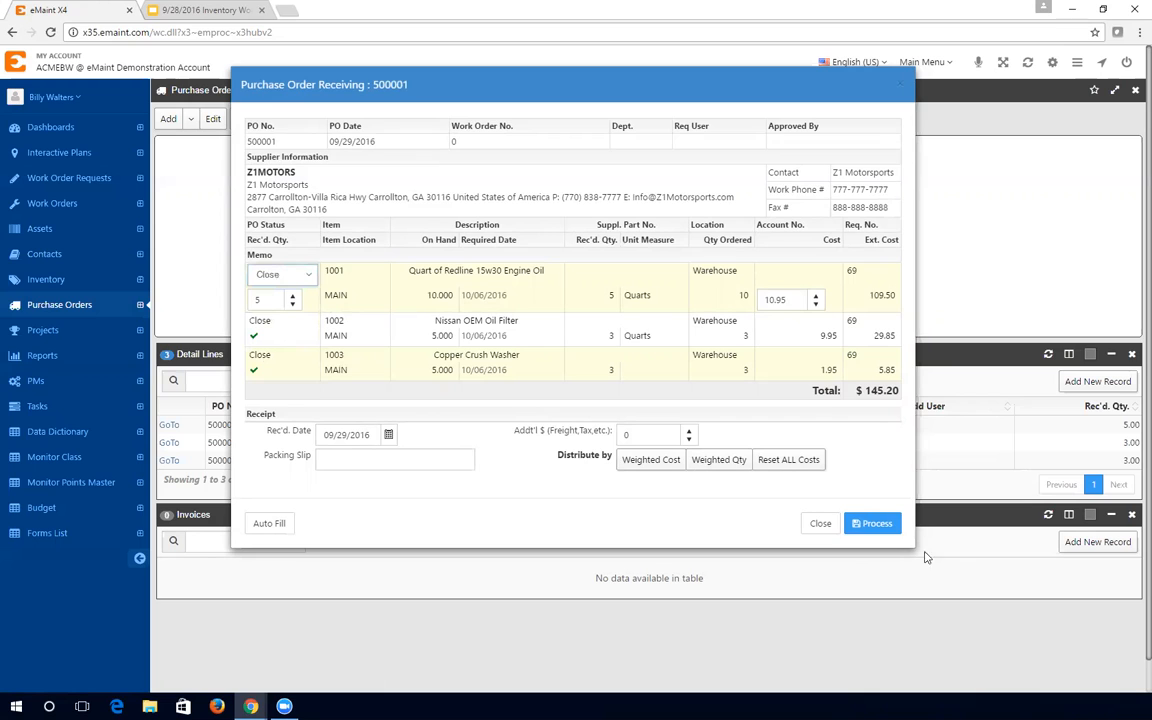
pyautogui.click(880, 524)
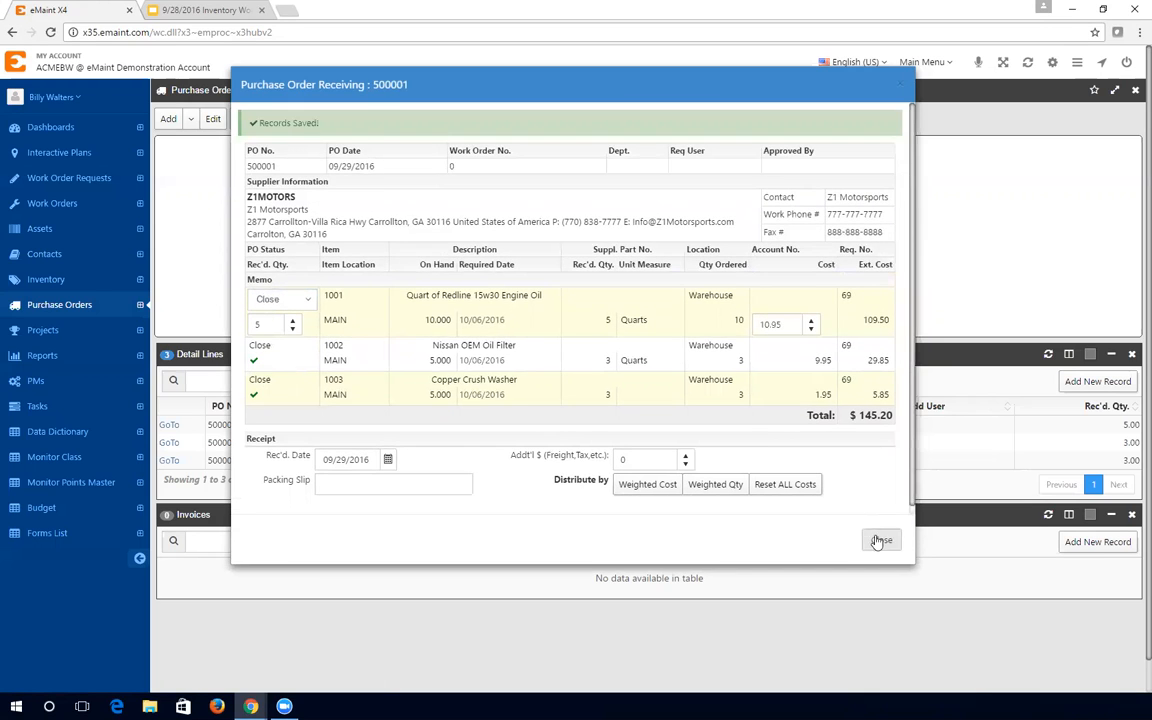
pyautogui.click(872, 536)
pyautogui.click(1047, 354)
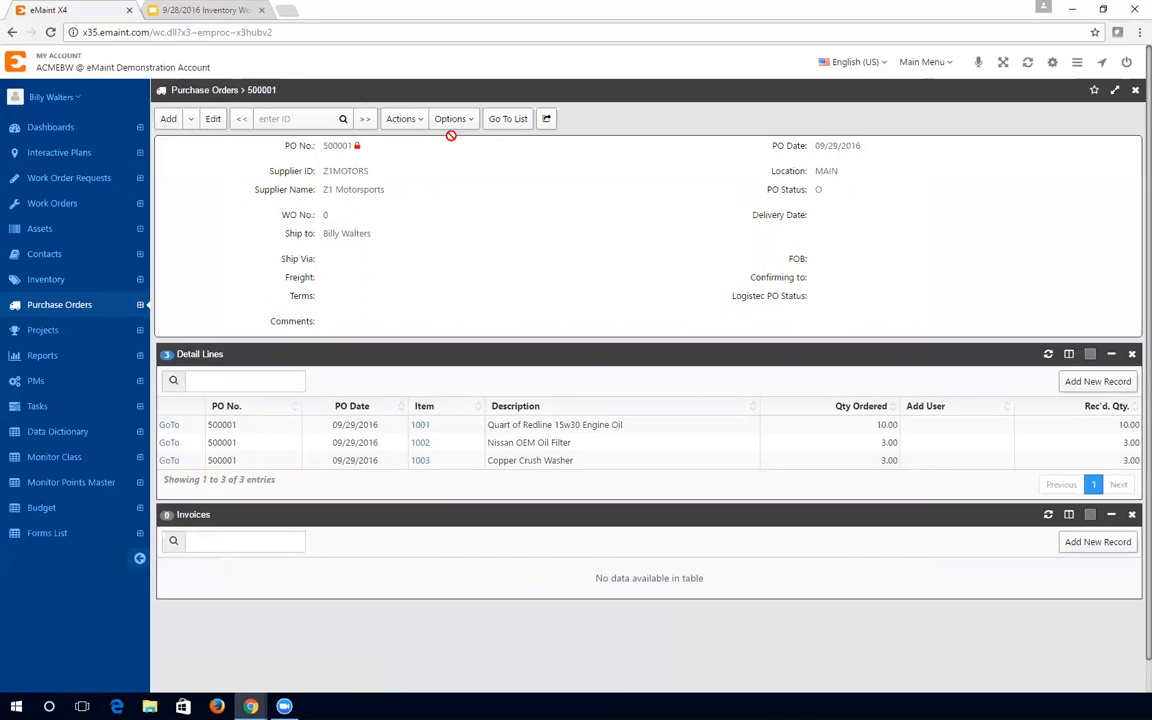
pyautogui.click(404, 119)
pyautogui.click(428, 160)
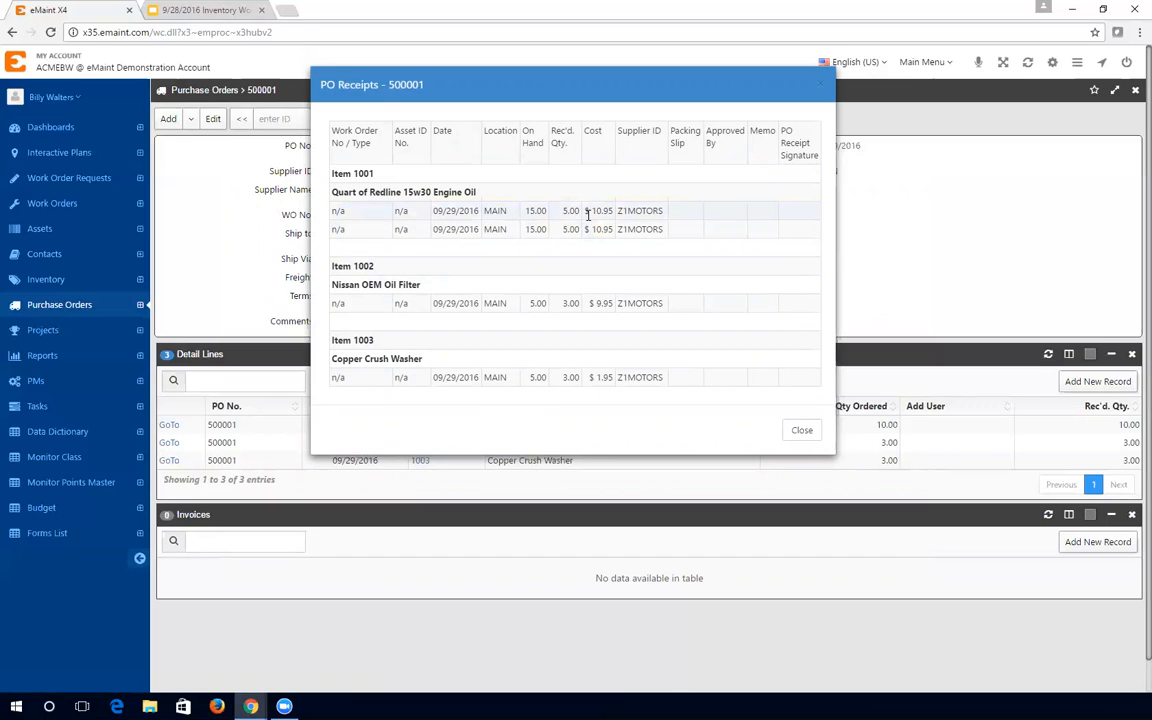
pyautogui.click(799, 431)
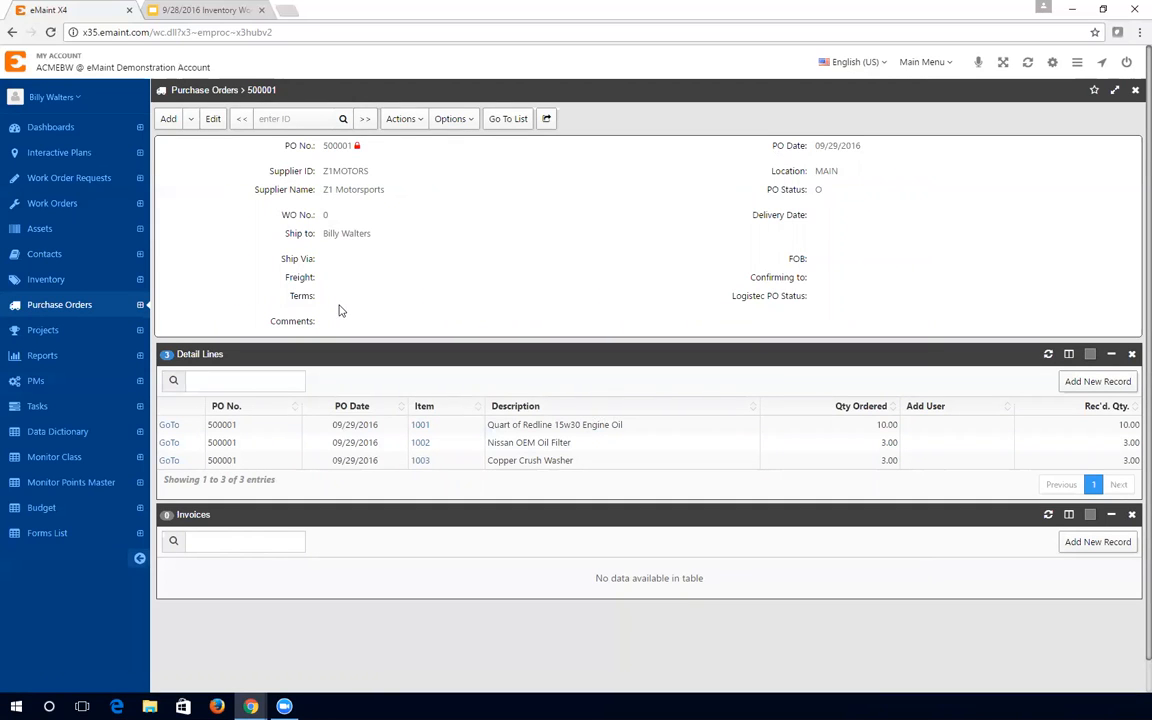
# - Open the Inventory module, bringing up belt item 2001
pyautogui.click(192, 120)
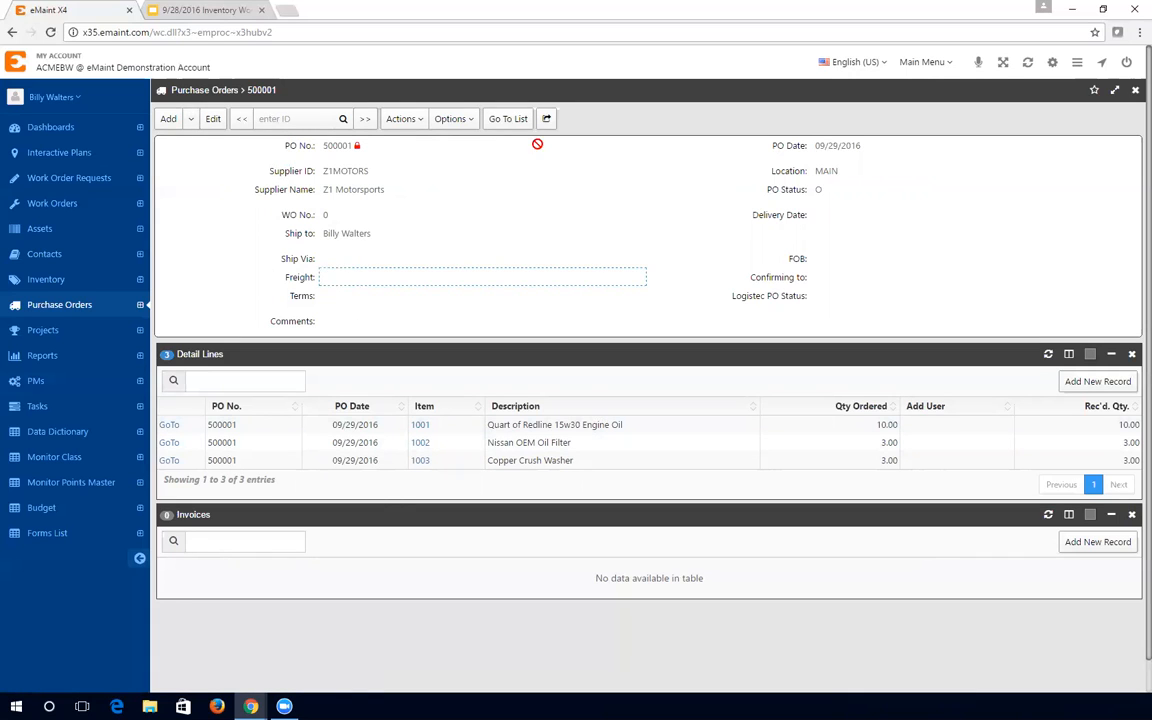
pyautogui.moveTo(174, 122)
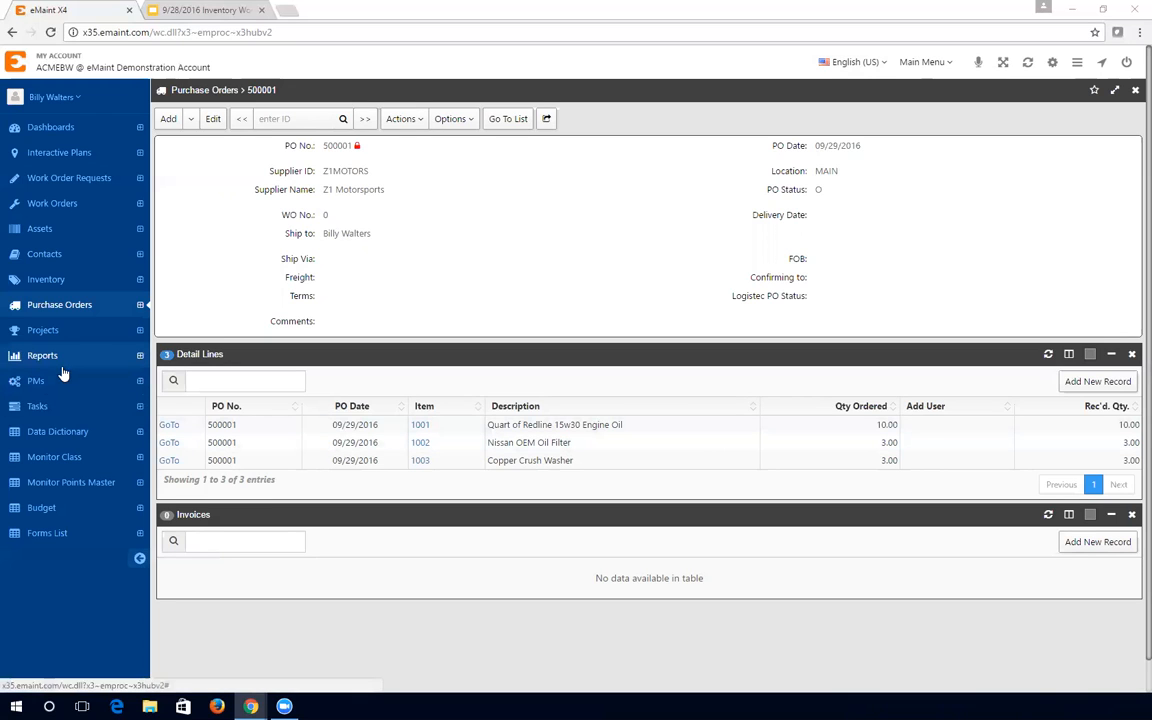
pyautogui.click(46, 280)
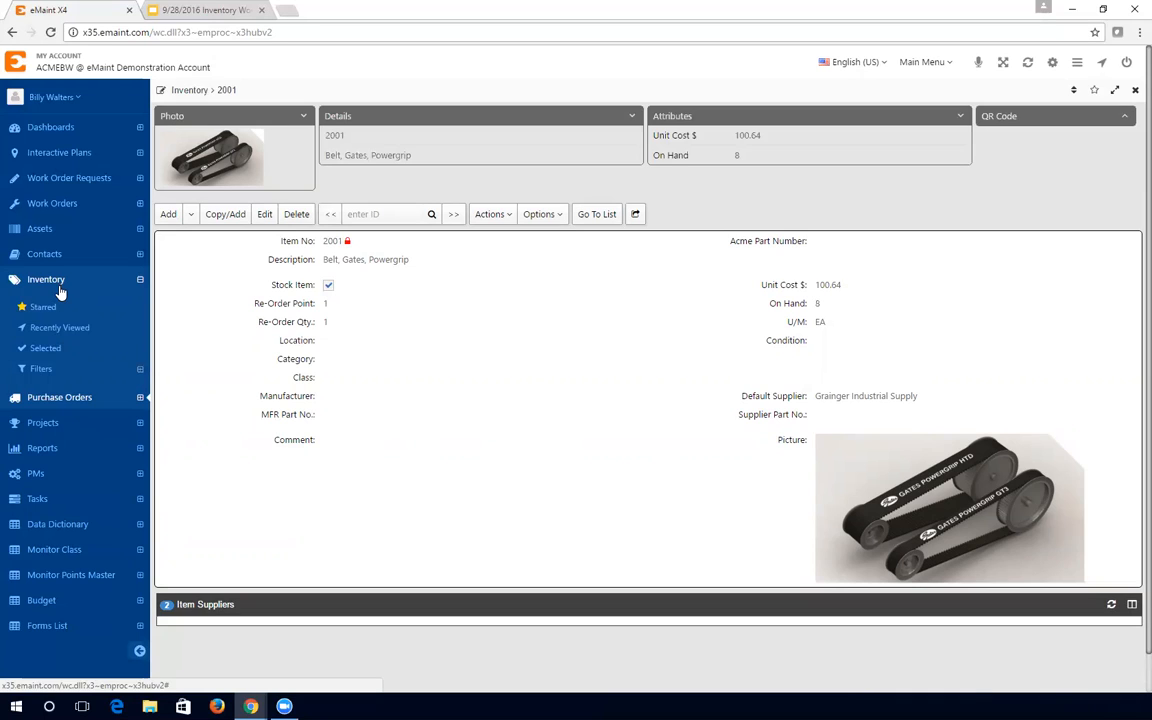
# - Leave item 2001's record for the full inventory list
pyautogui.click(592, 216)
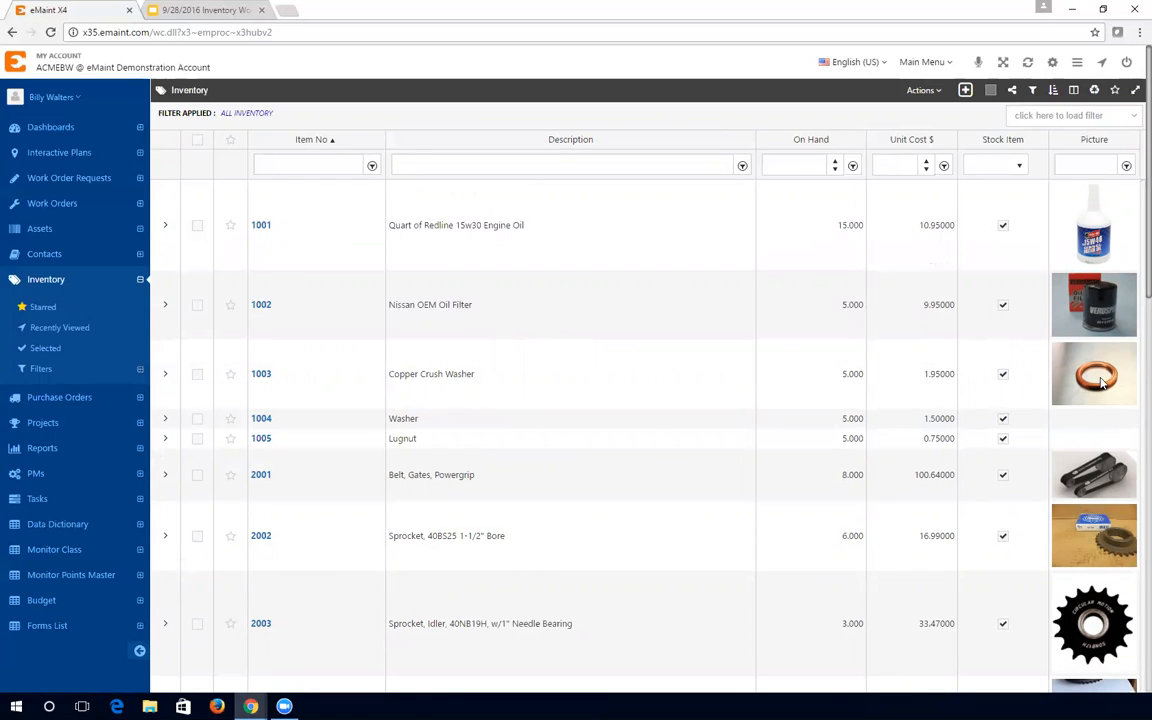
# - Begin a new record from the inventory list's + Add New Record button
pyautogui.click(966, 91)
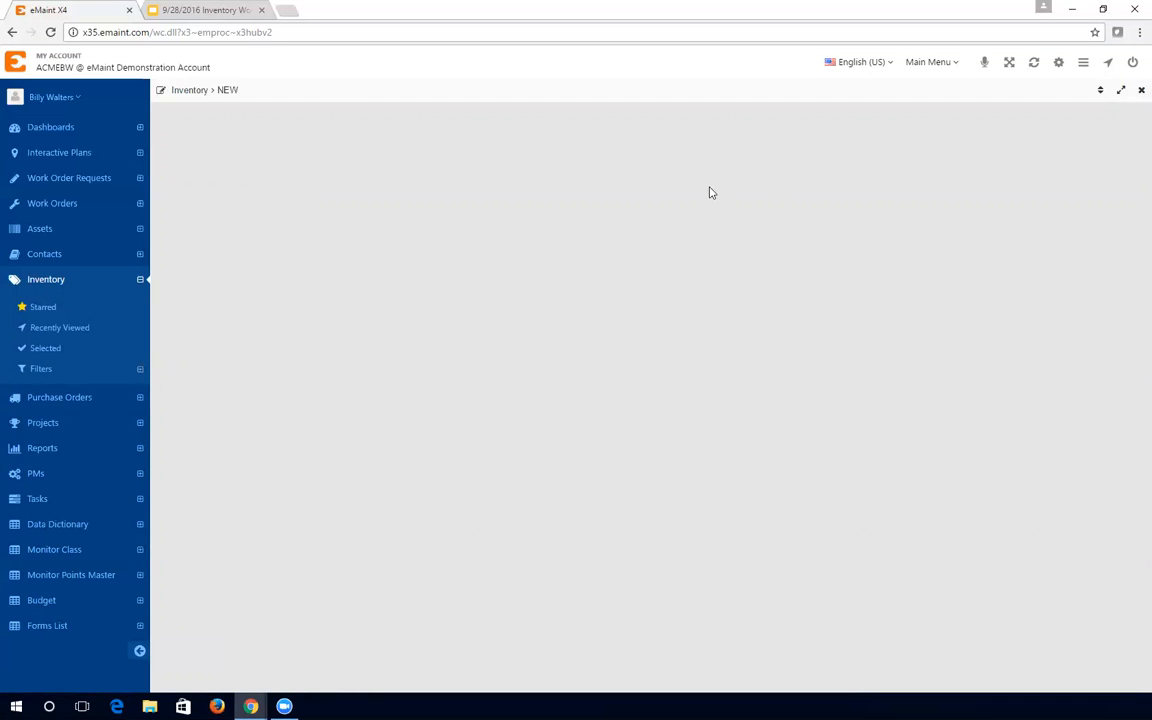
# - Reload the page via Contacts and return to the full Inventory list
pyautogui.click(44, 256)
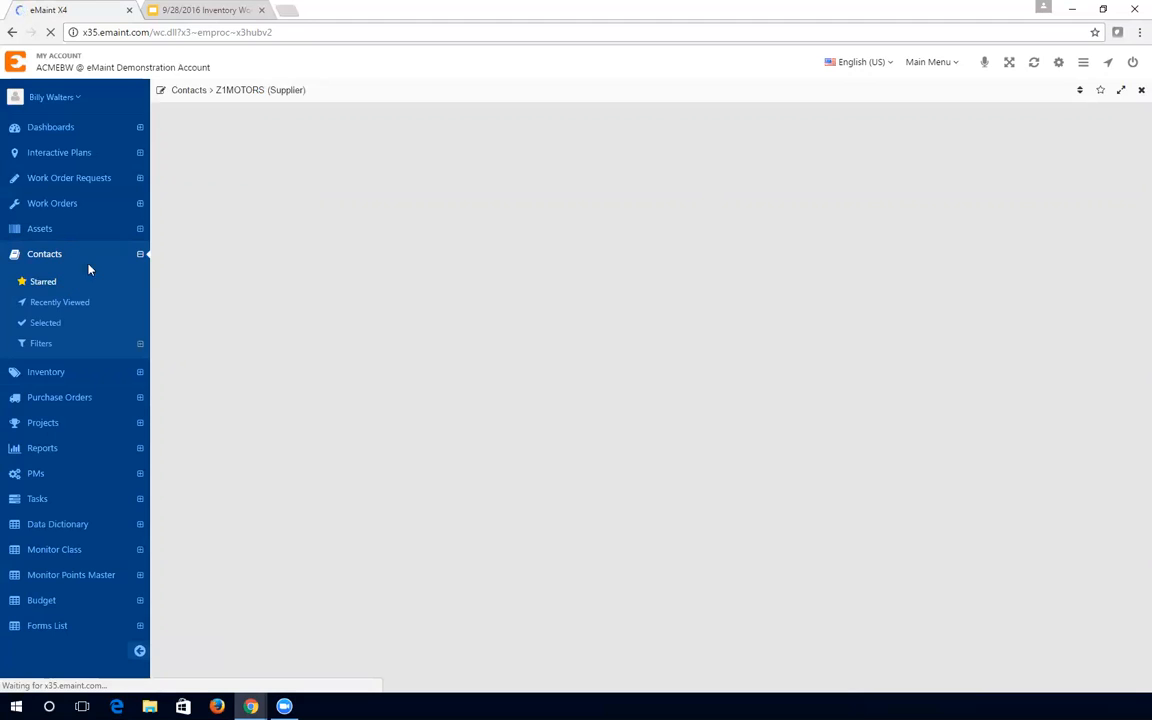
pyautogui.click(57, 281)
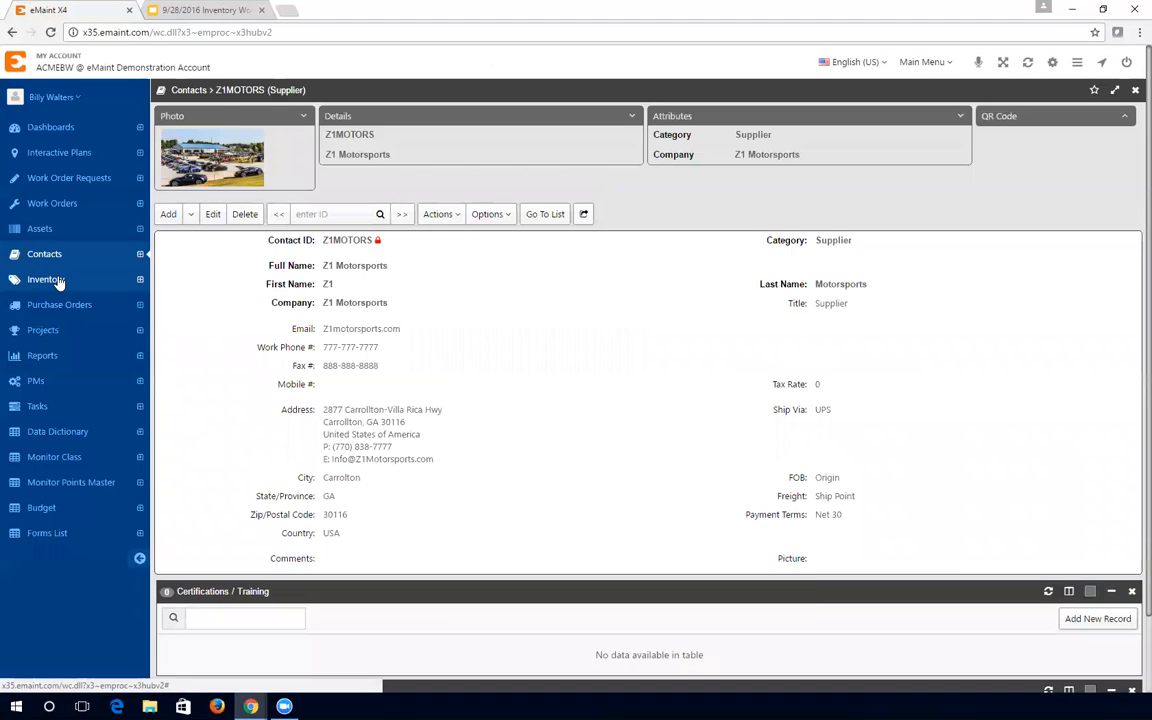
pyautogui.click(57, 280)
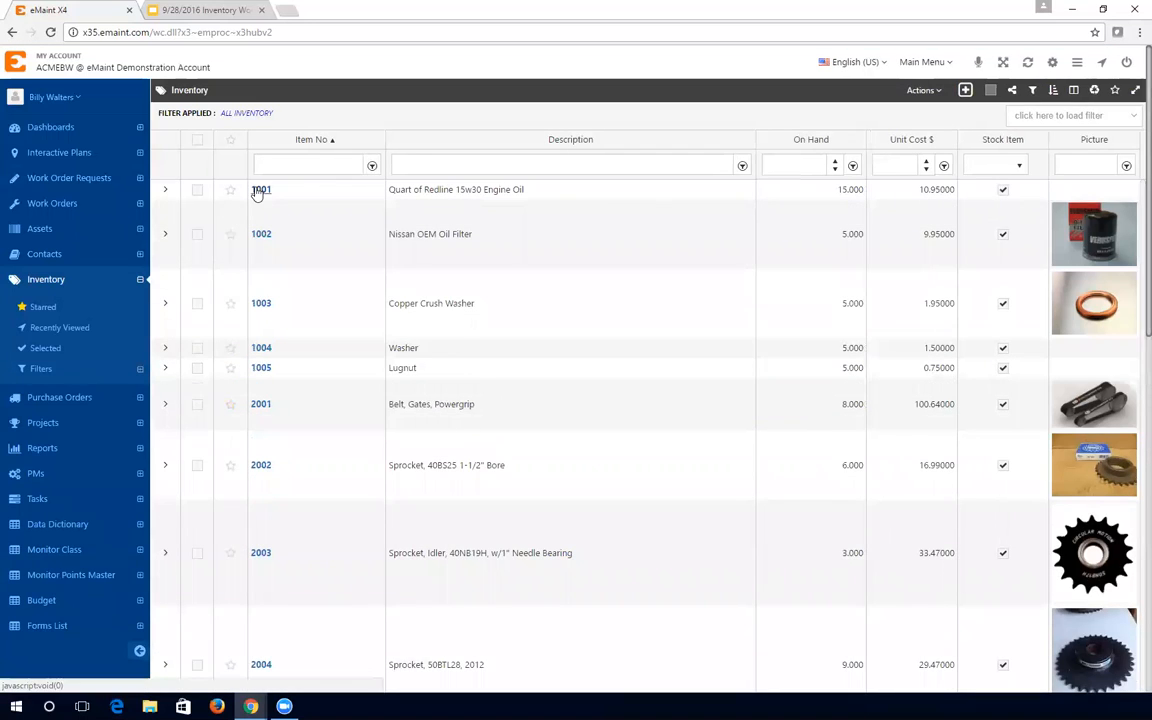
# - Add item 1000 described as 'Kit for Oil Change', tick Stock Item, and save it
pyautogui.click(965, 90)
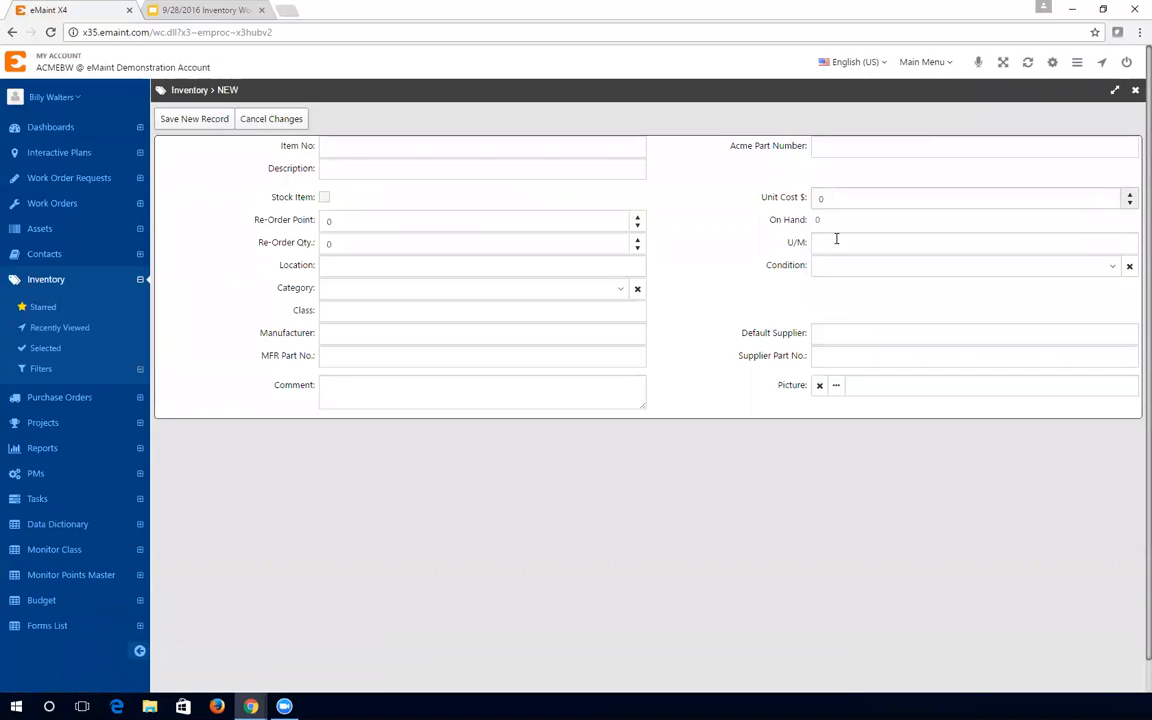
pyautogui.click(345, 148)
pyautogui.write('1000')
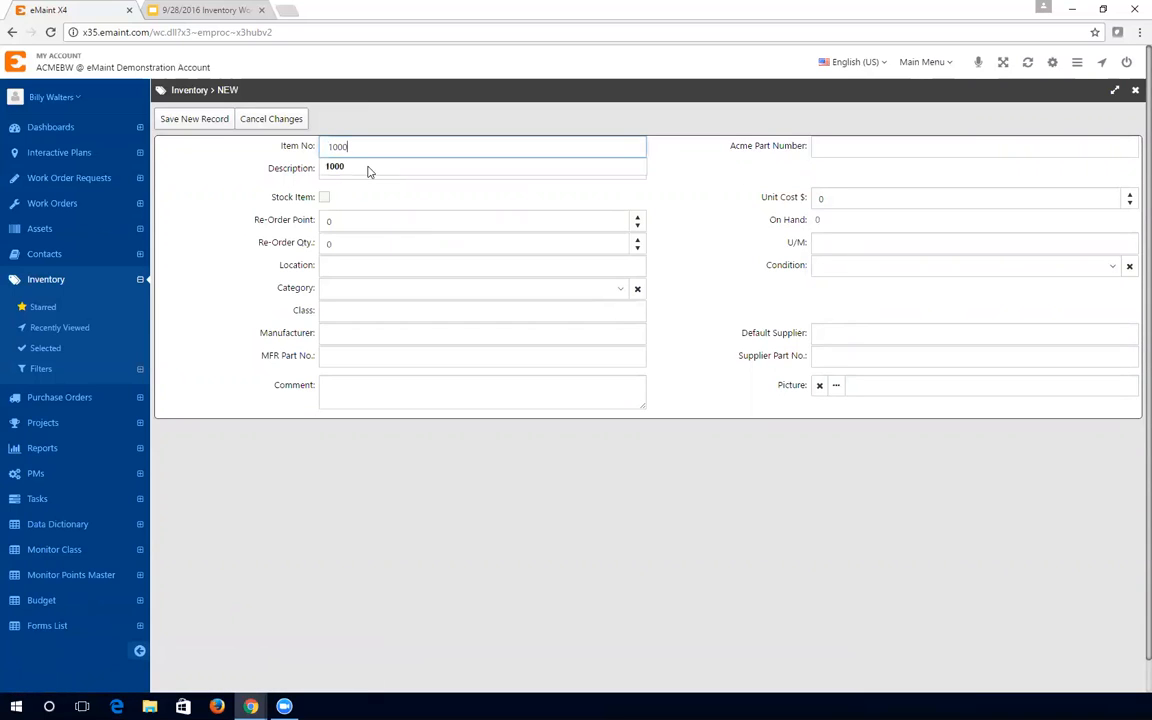
pyautogui.click(337, 168)
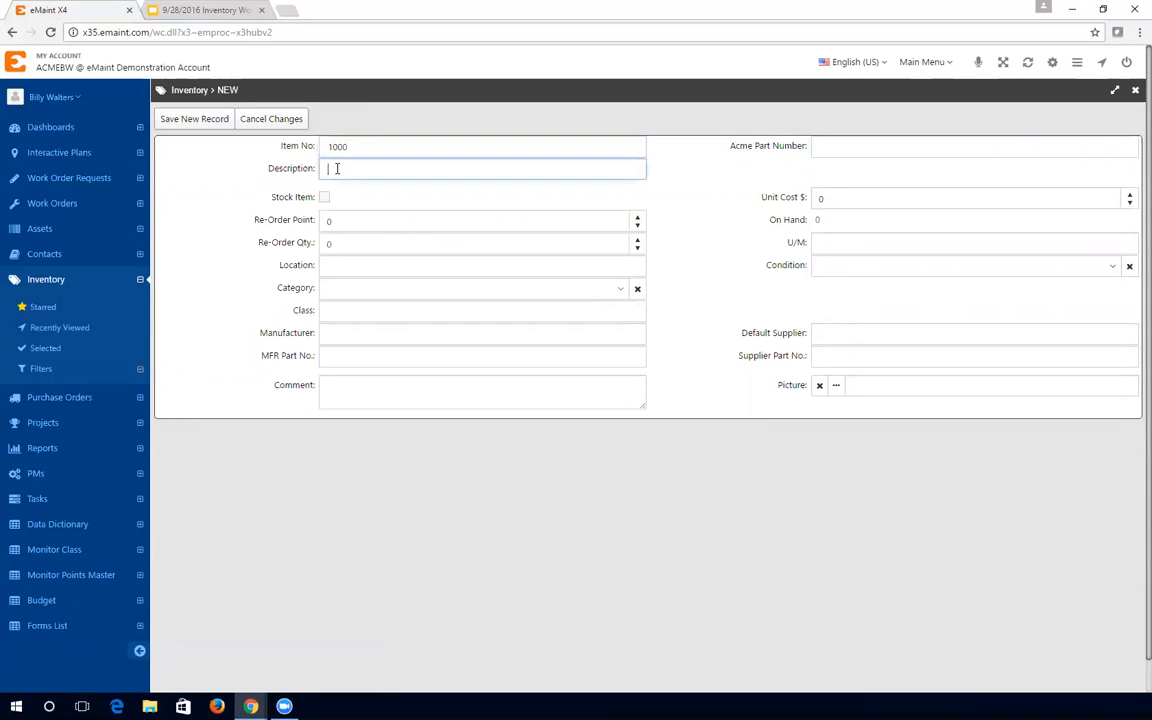
pyautogui.write('k')
pyautogui.click(347, 191)
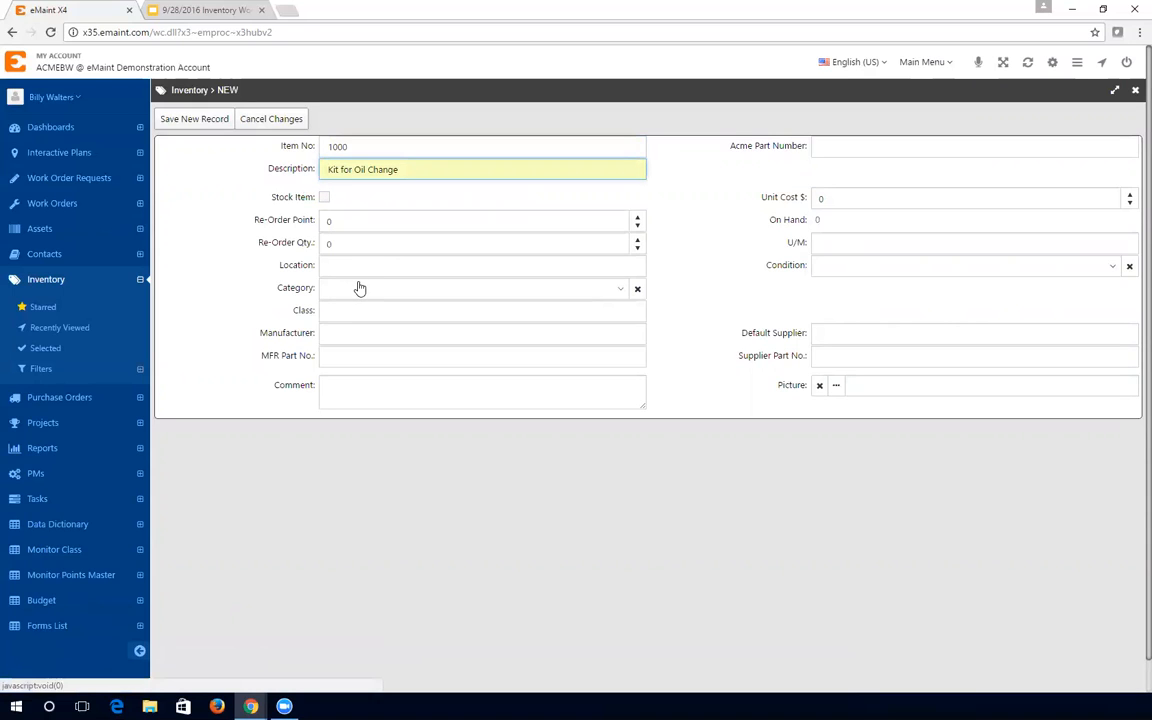
pyautogui.click(325, 198)
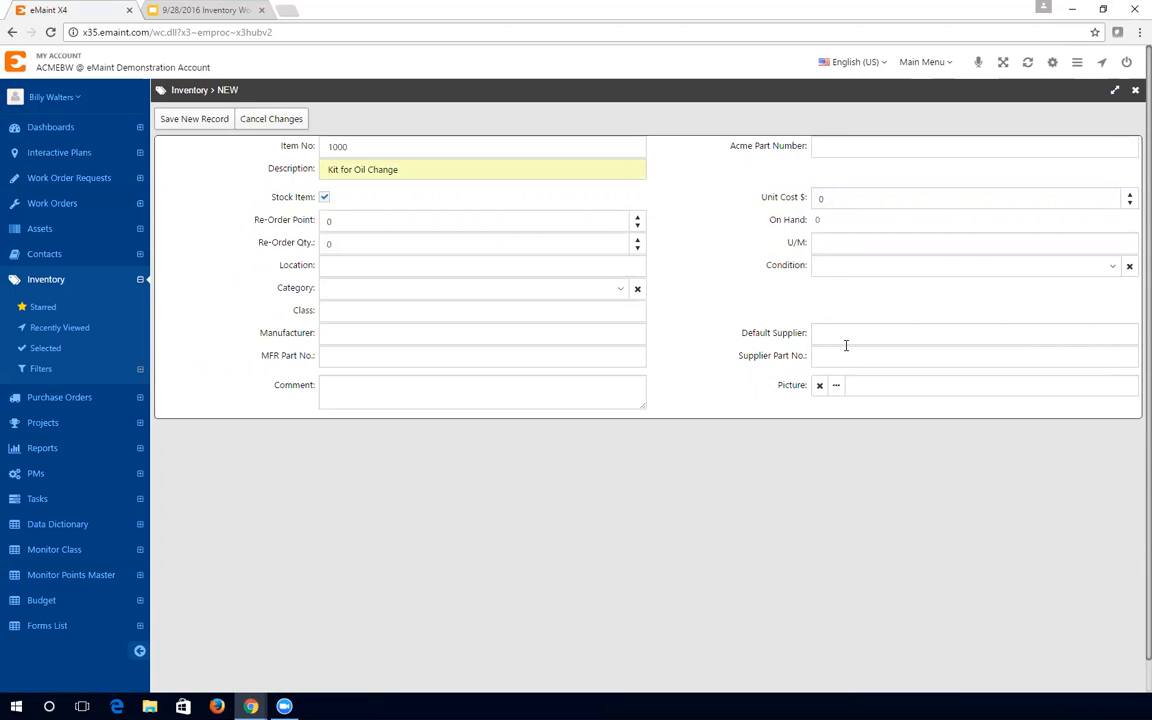
pyautogui.click(207, 119)
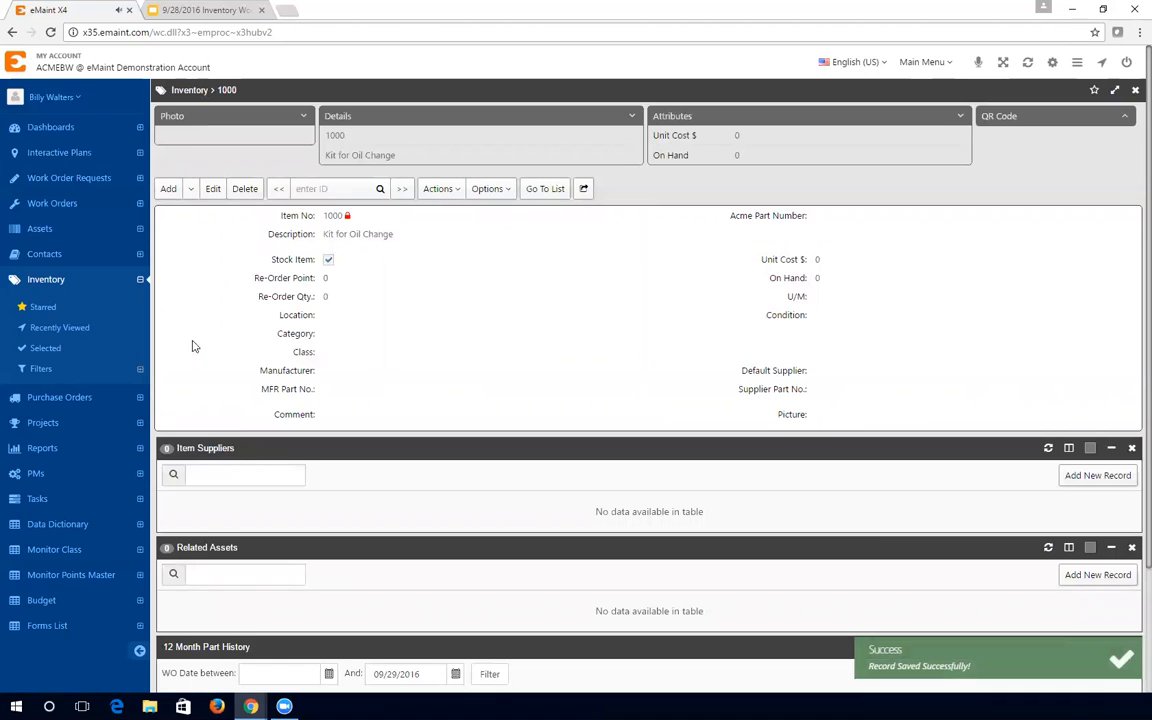
# - Attach the oil-change kit image from the PARTS folder as item 1000's picture and save
pyautogui.click(211, 192)
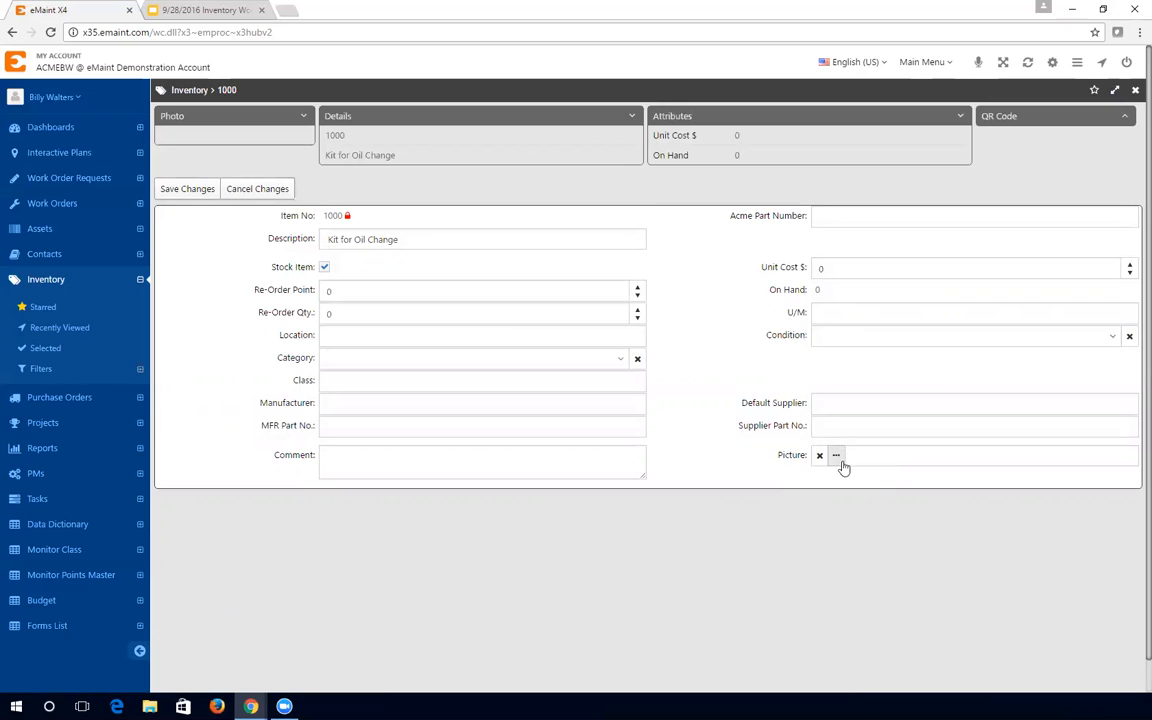
pyautogui.click(837, 457)
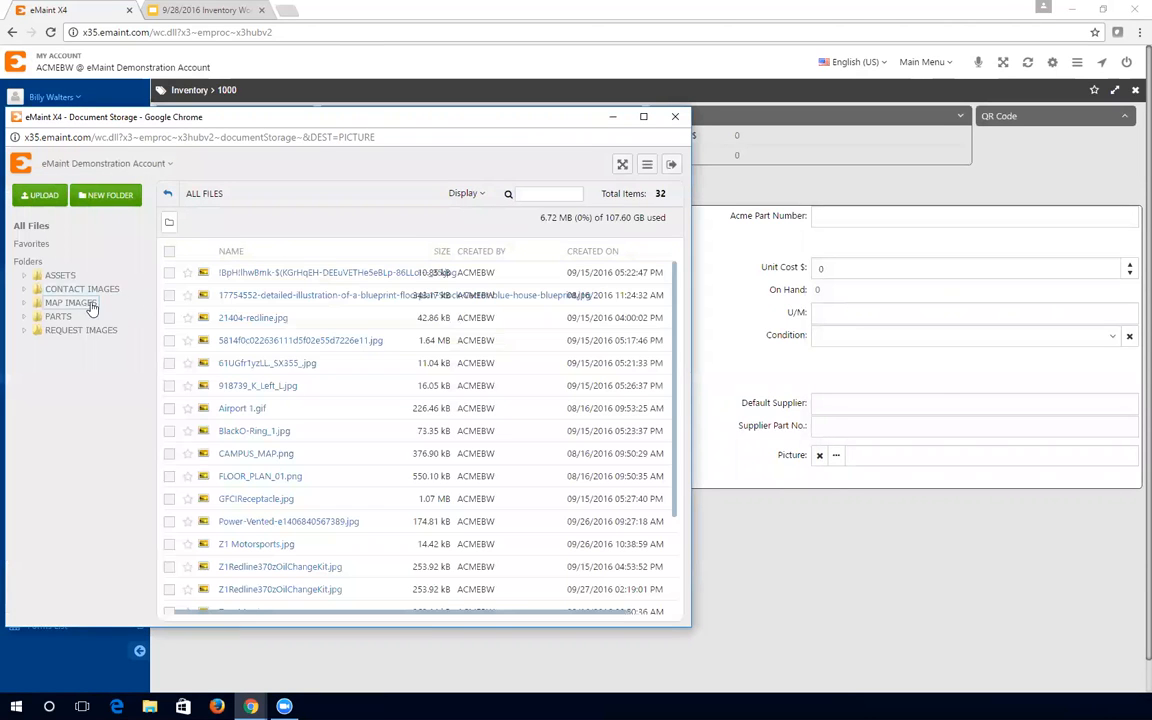
pyautogui.click(58, 316)
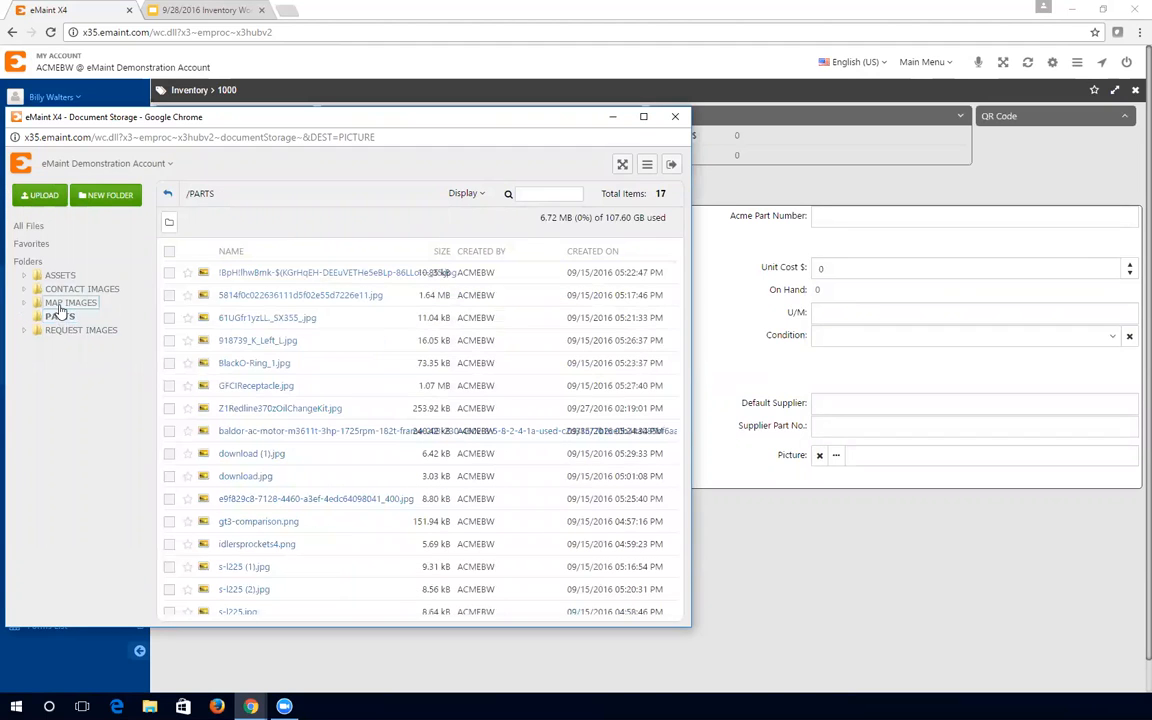
pyautogui.click(308, 412)
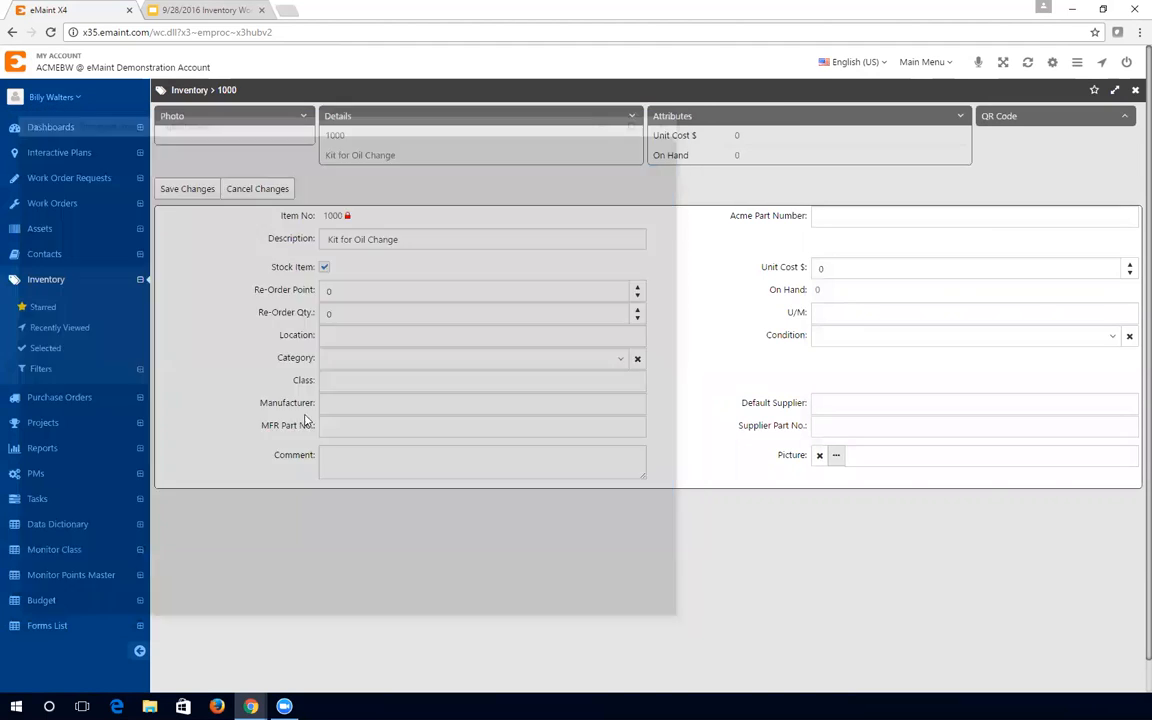
pyautogui.click(171, 188)
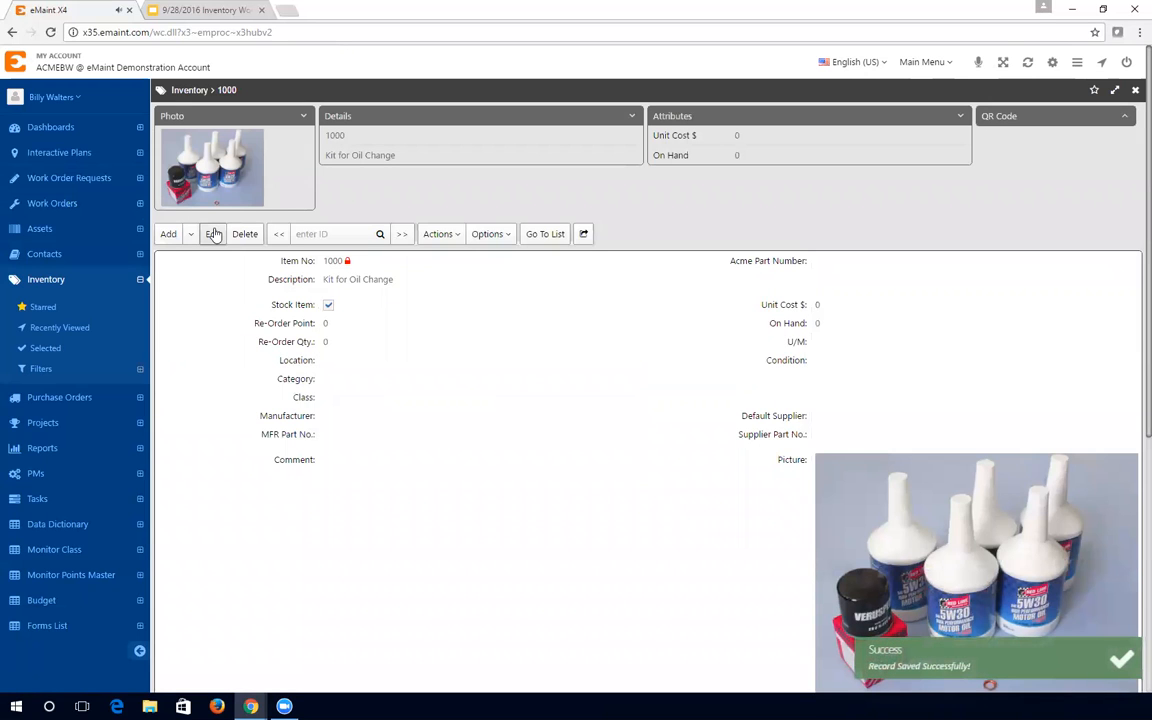
# - Scroll down to Kit Items and add a new blank kit-part record for item 1000
pyautogui.scroll(-1, 602, 548)
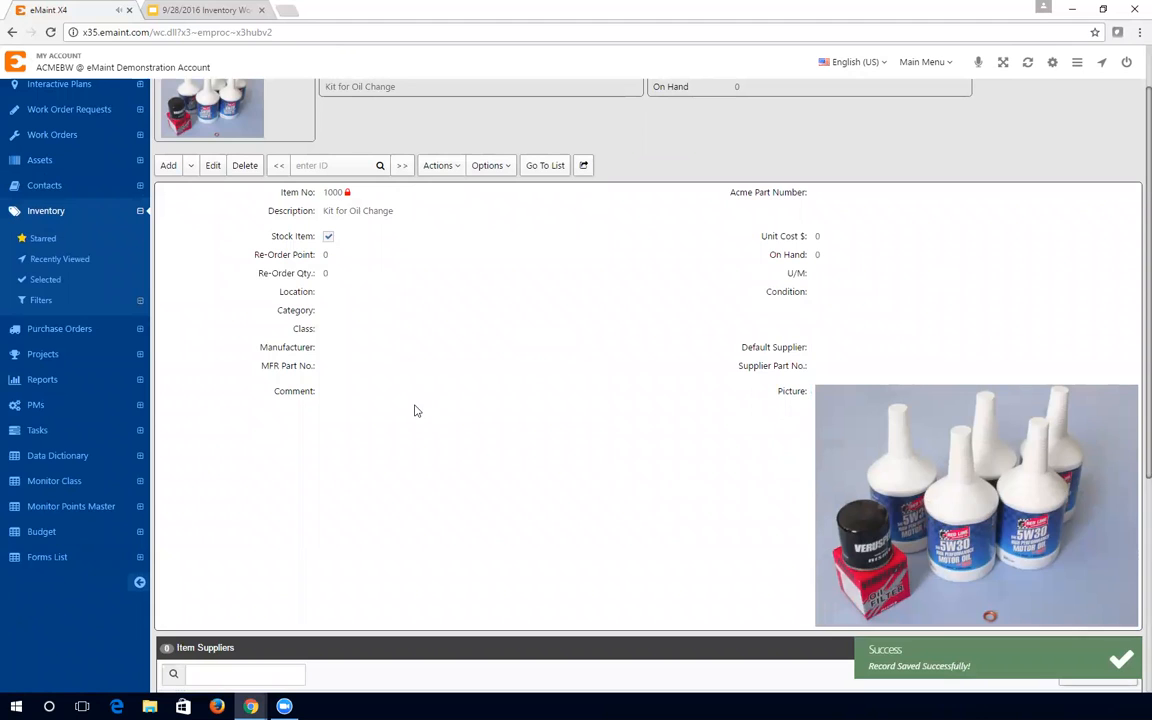
pyautogui.scroll(-5, 411, 405)
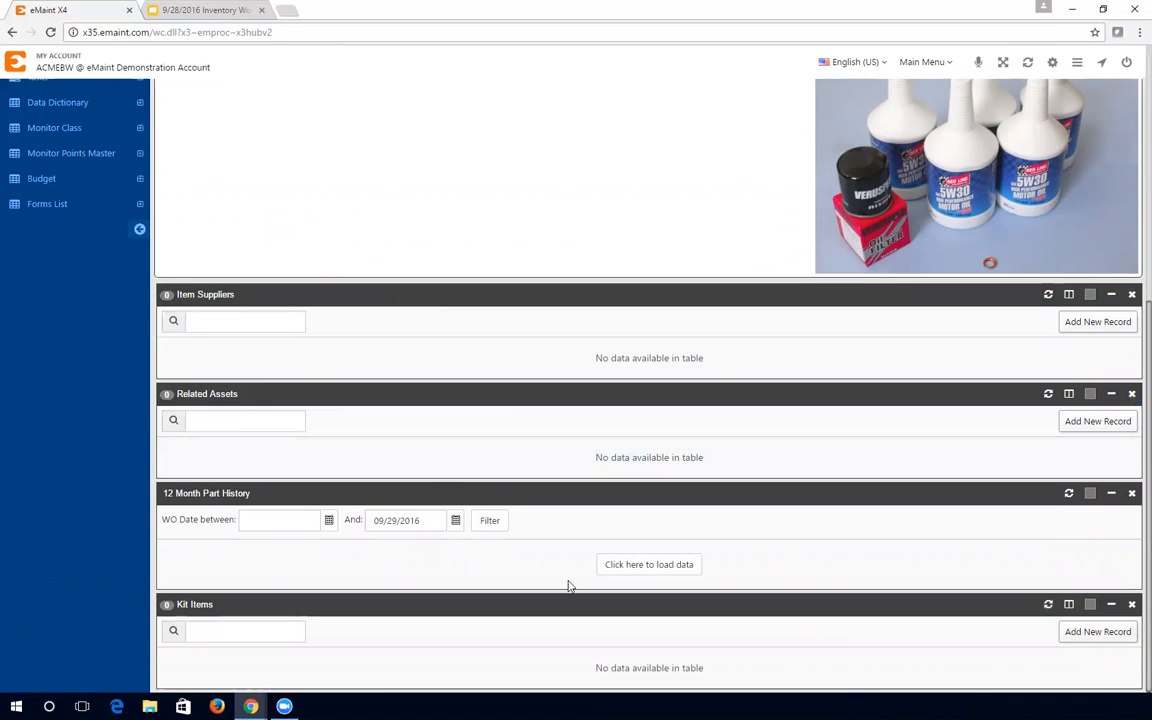
pyautogui.click(1069, 633)
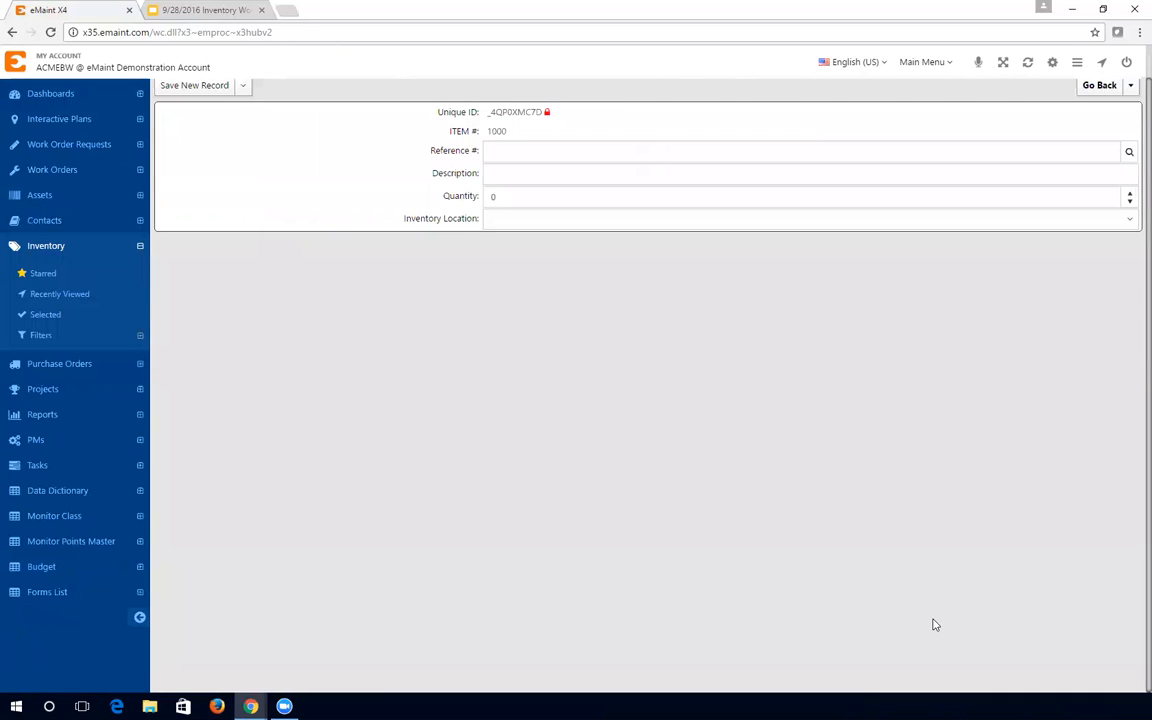
# - Fill the kit line with part 1001, Quart of Redline 15w30 Engine Oil, from the inventory lookup
pyautogui.click(1130, 153)
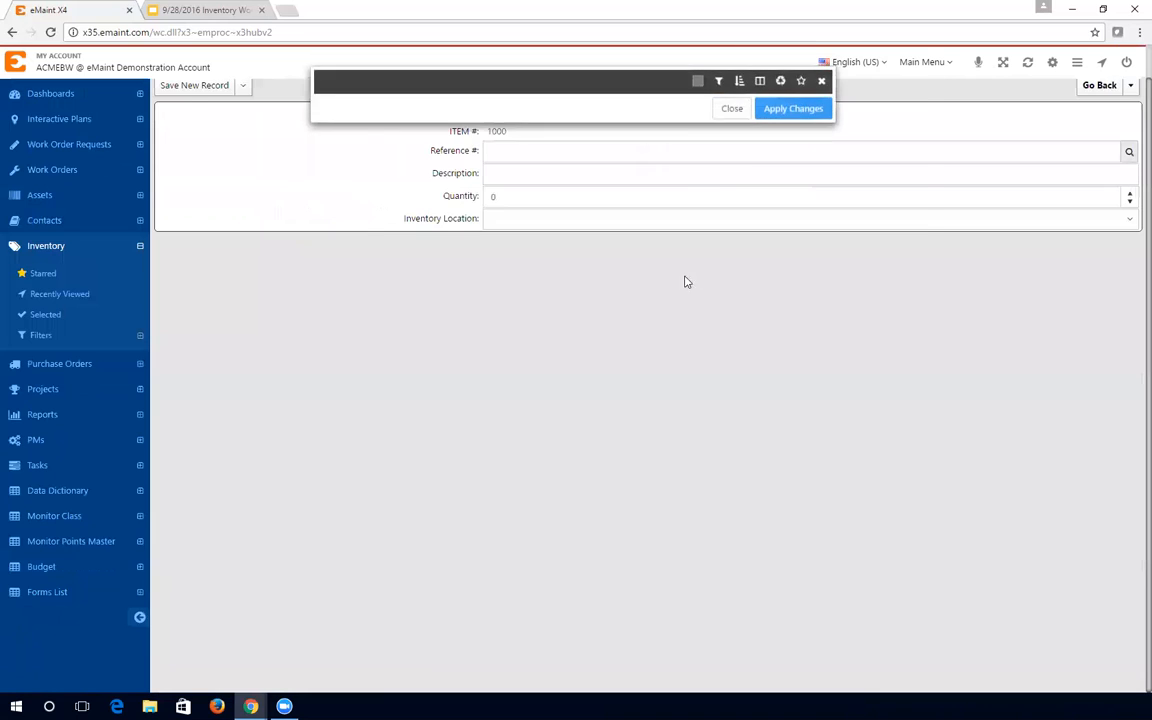
pyautogui.click(311, 139)
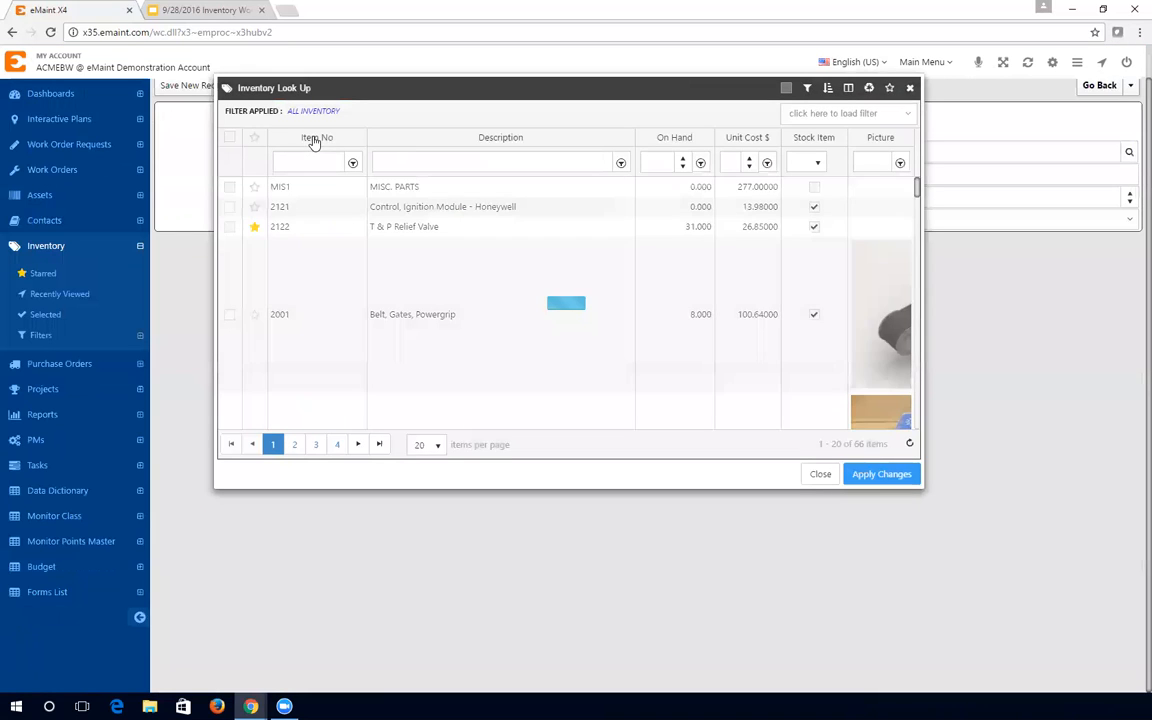
pyautogui.scroll(-2, 269, 335)
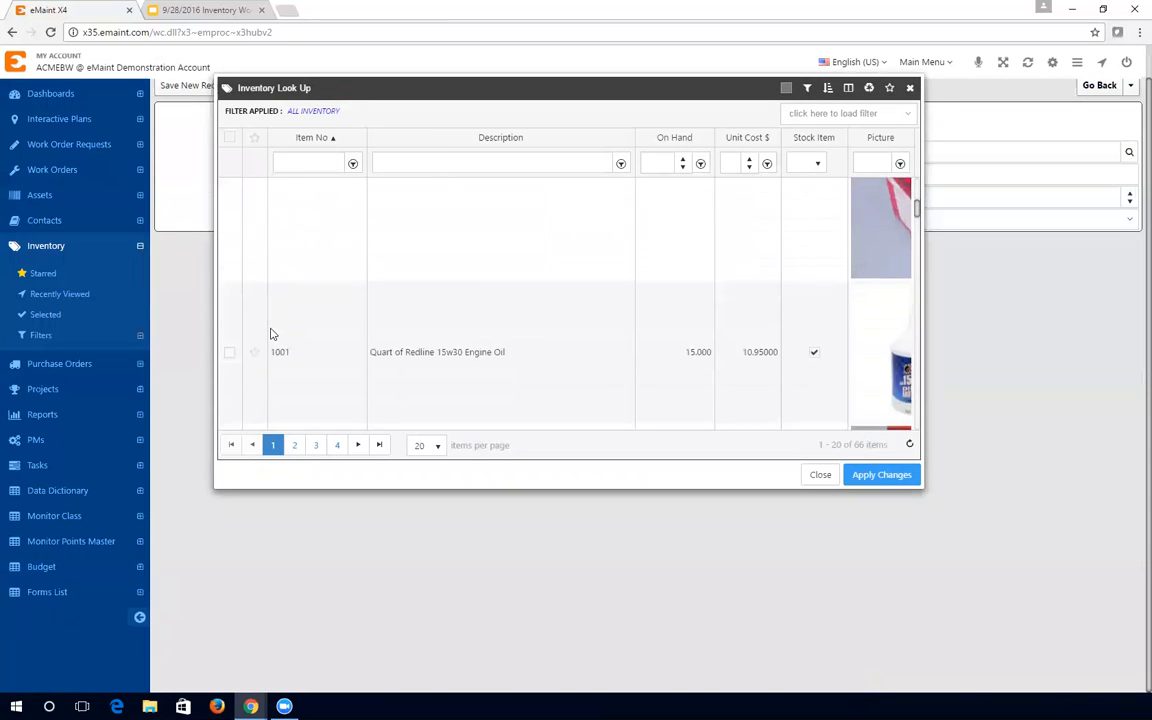
pyautogui.click(230, 323)
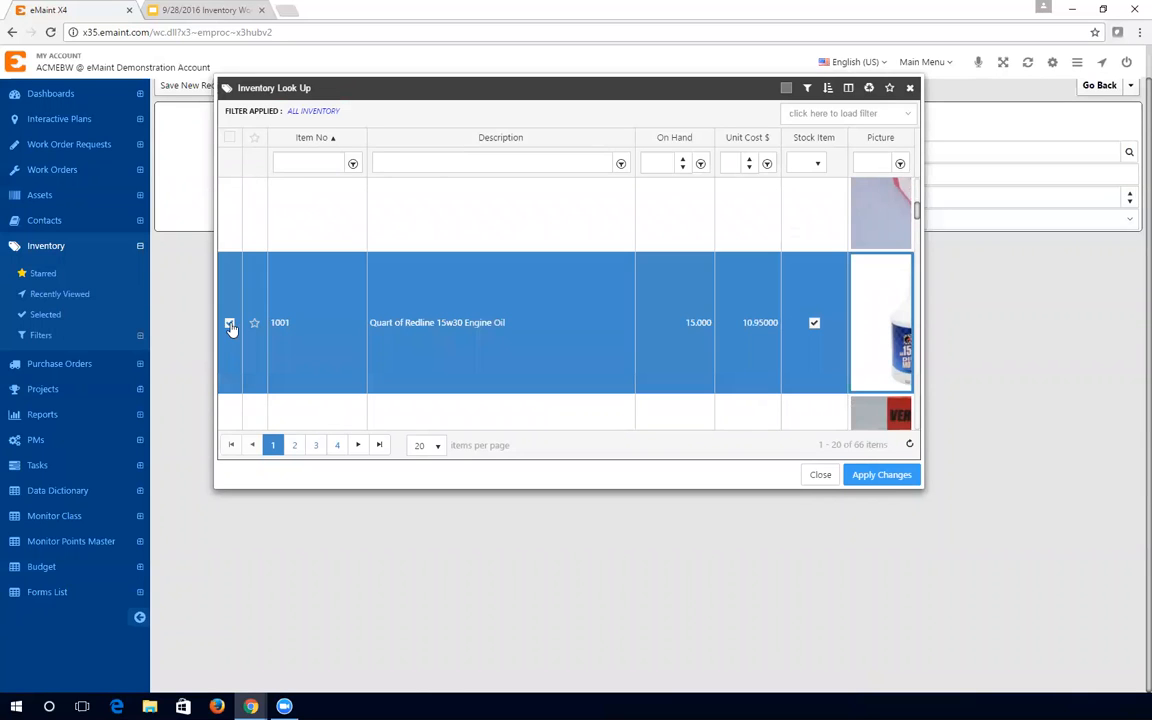
pyautogui.click(866, 477)
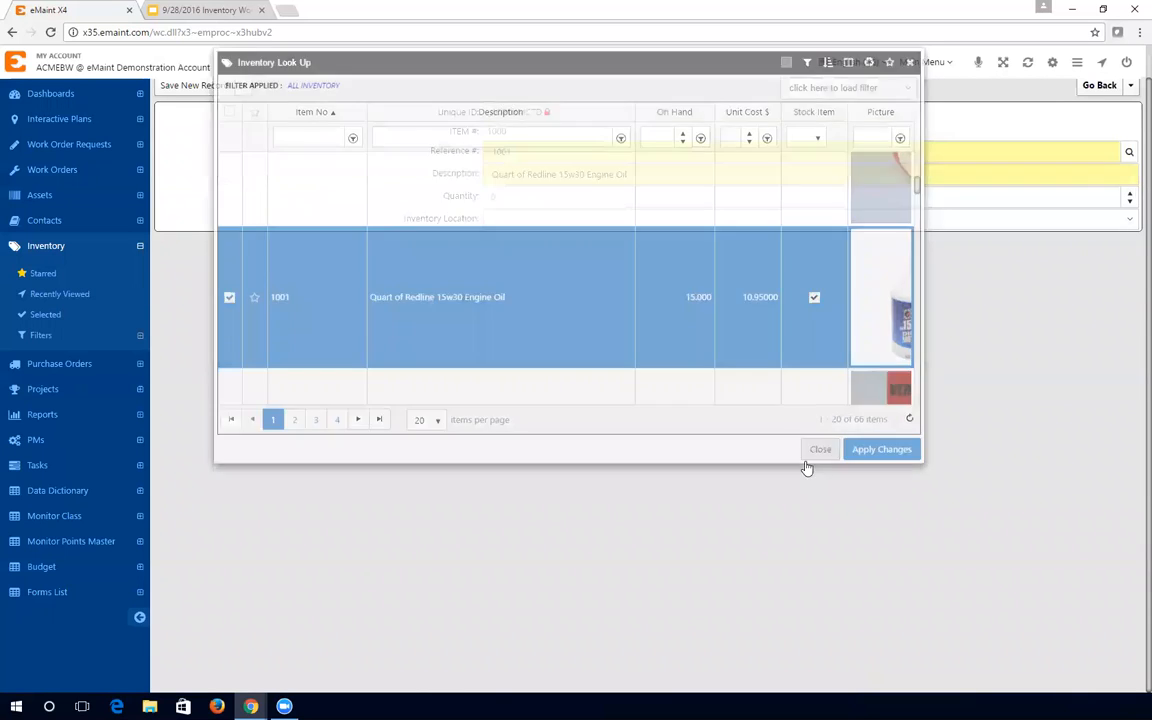
# - Set quantity 5 at location MAIN, save the oil line and start a new kit record
pyautogui.click(507, 196)
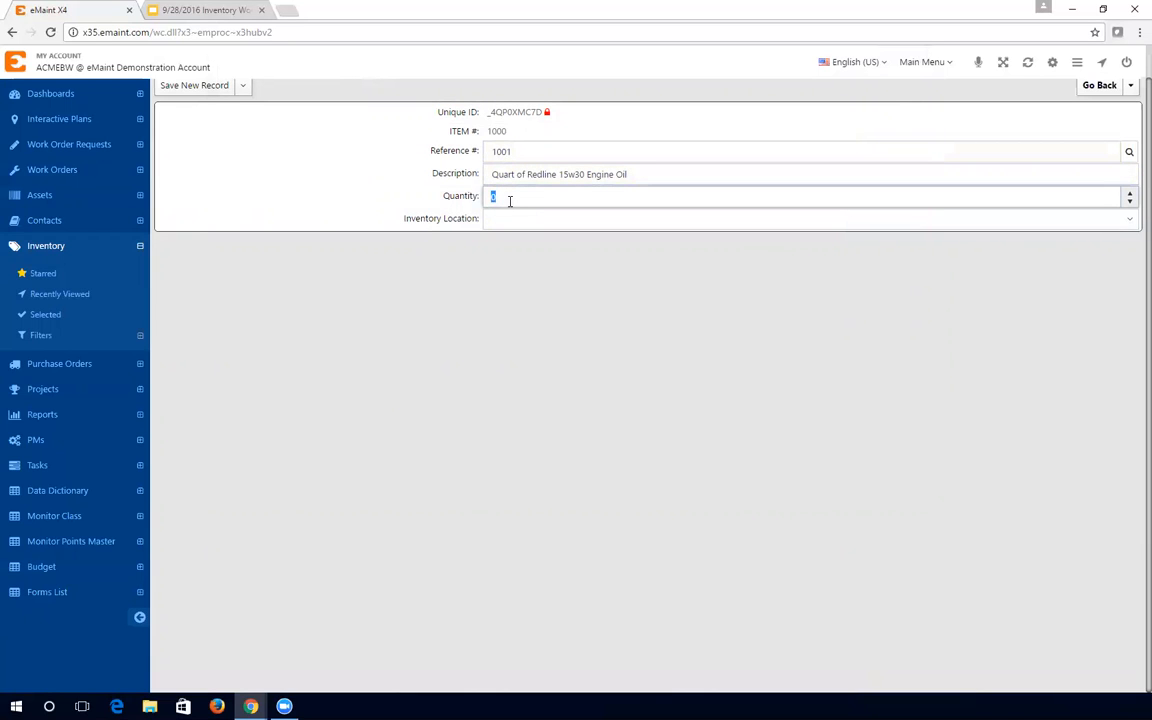
pyautogui.write('5')
pyautogui.click(576, 222)
pyautogui.click(555, 268)
pyautogui.click(380, 293)
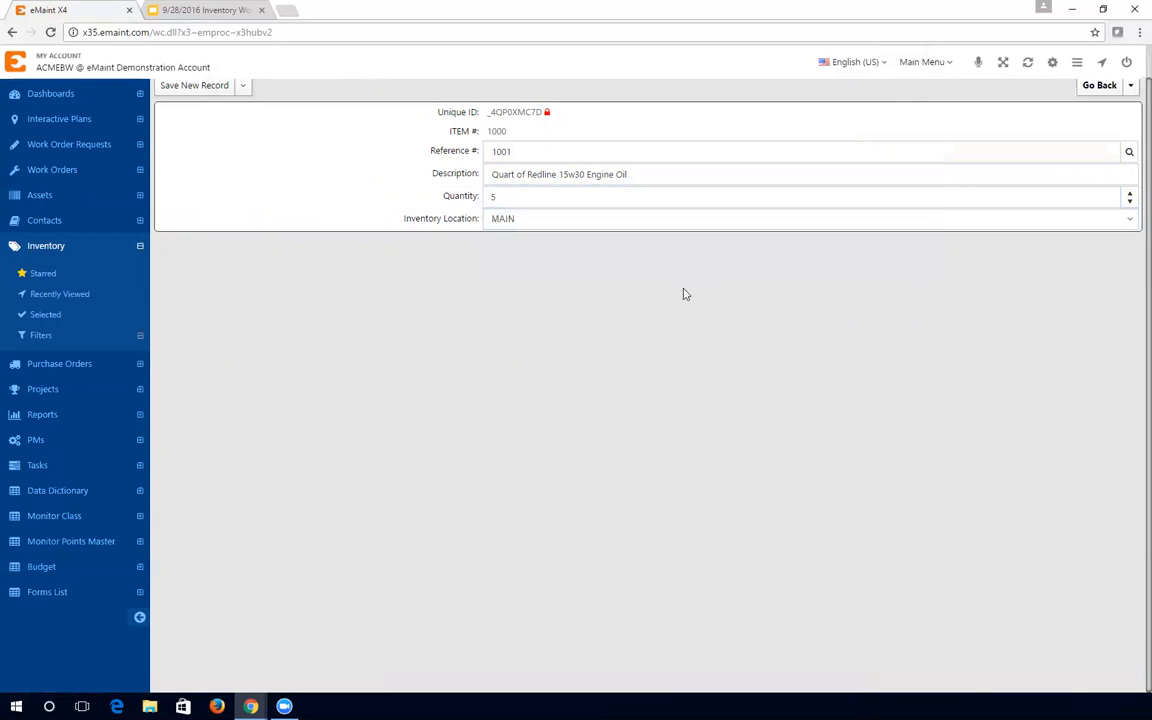
pyautogui.scroll(1, 684, 293)
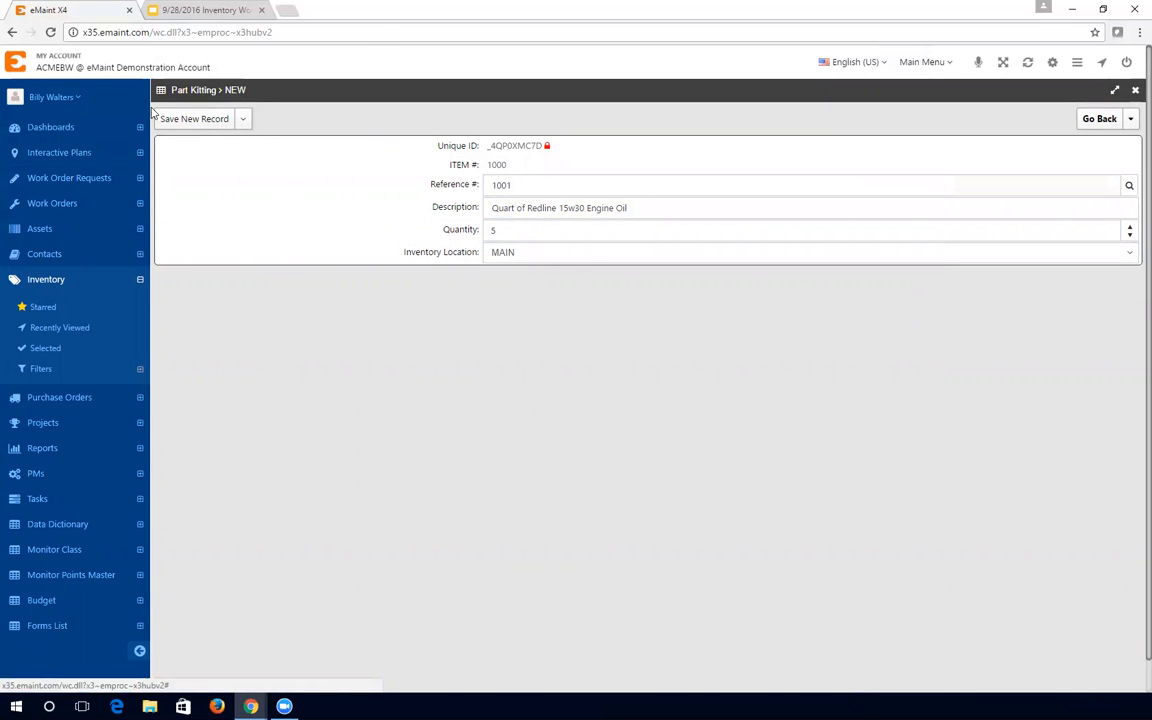
pyautogui.moveTo(226, 130)
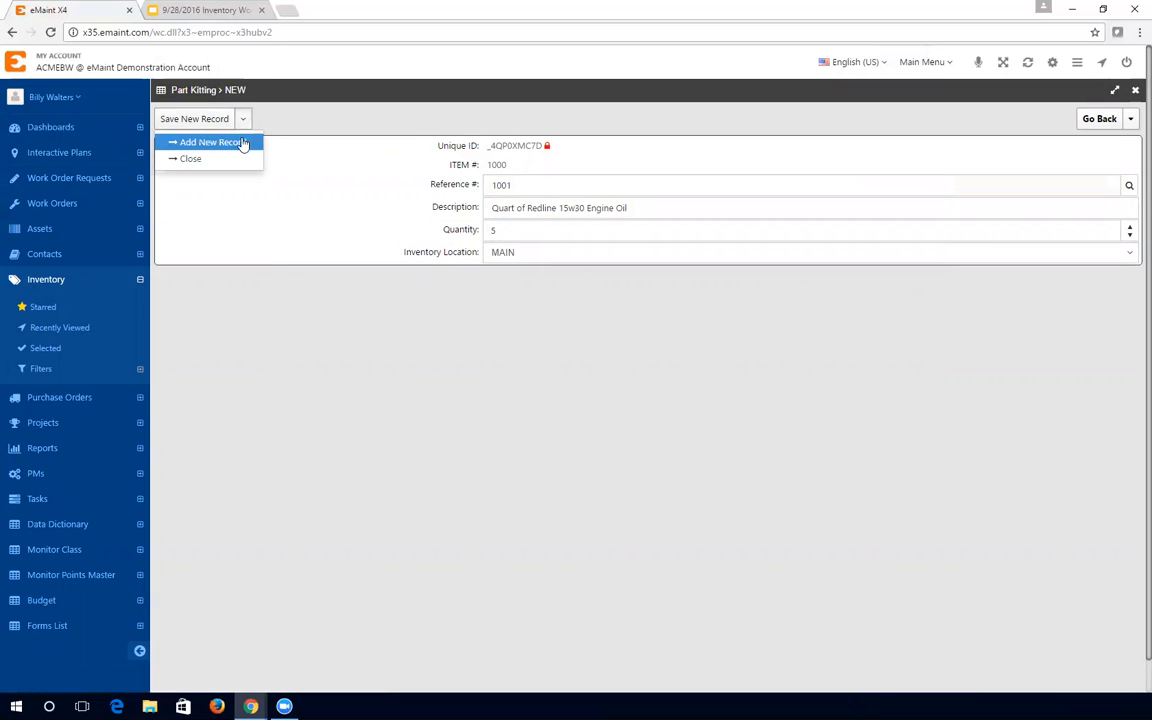
pyautogui.click(230, 145)
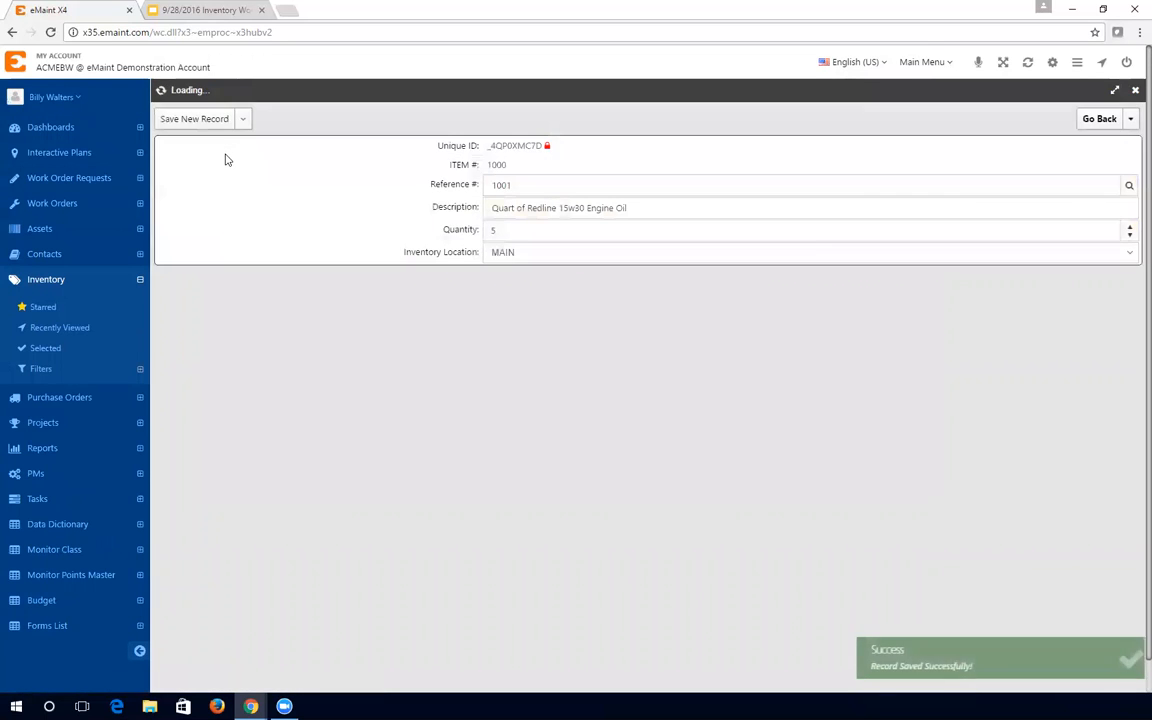
# - Fill the next kit line with part 1002, the Nissan OEM Oil Filter
pyautogui.click(1130, 187)
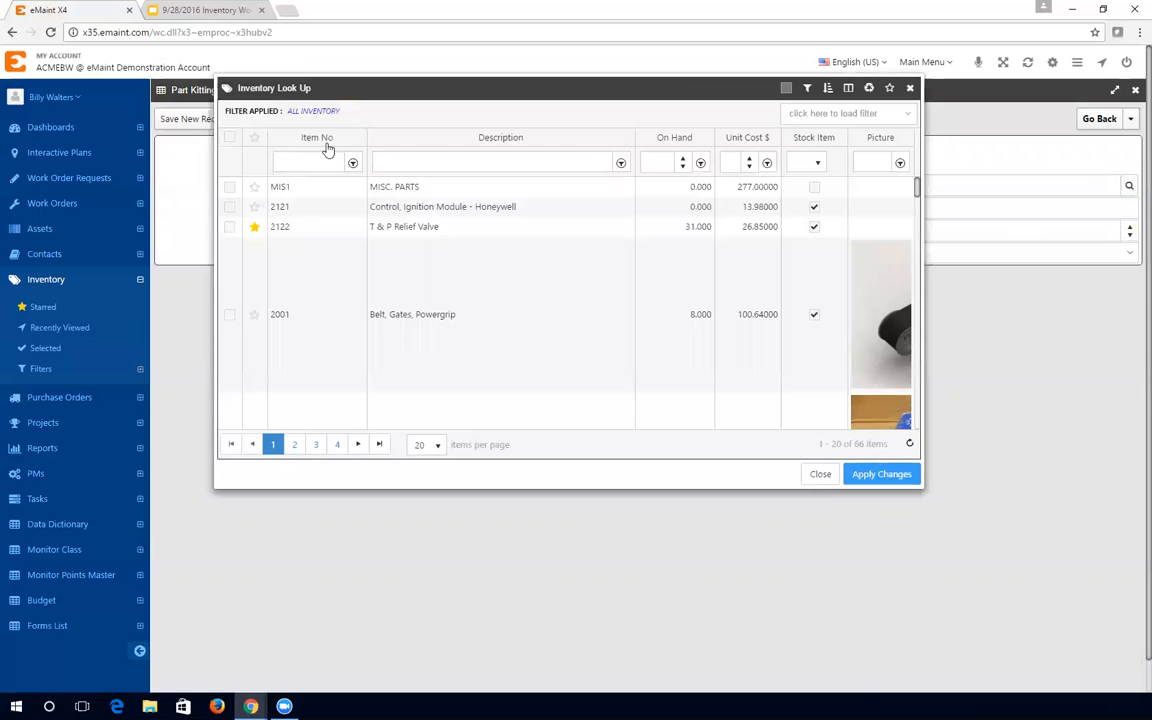
pyautogui.click(322, 140)
pyautogui.scroll(-4, 389, 289)
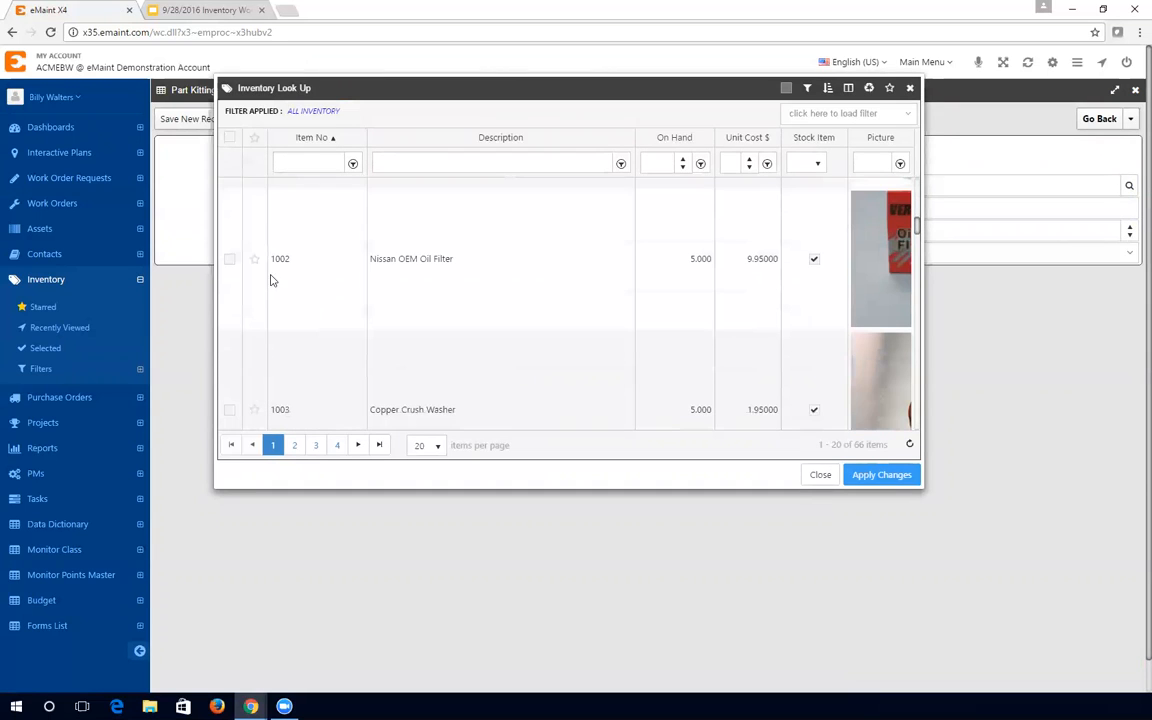
pyautogui.click(229, 259)
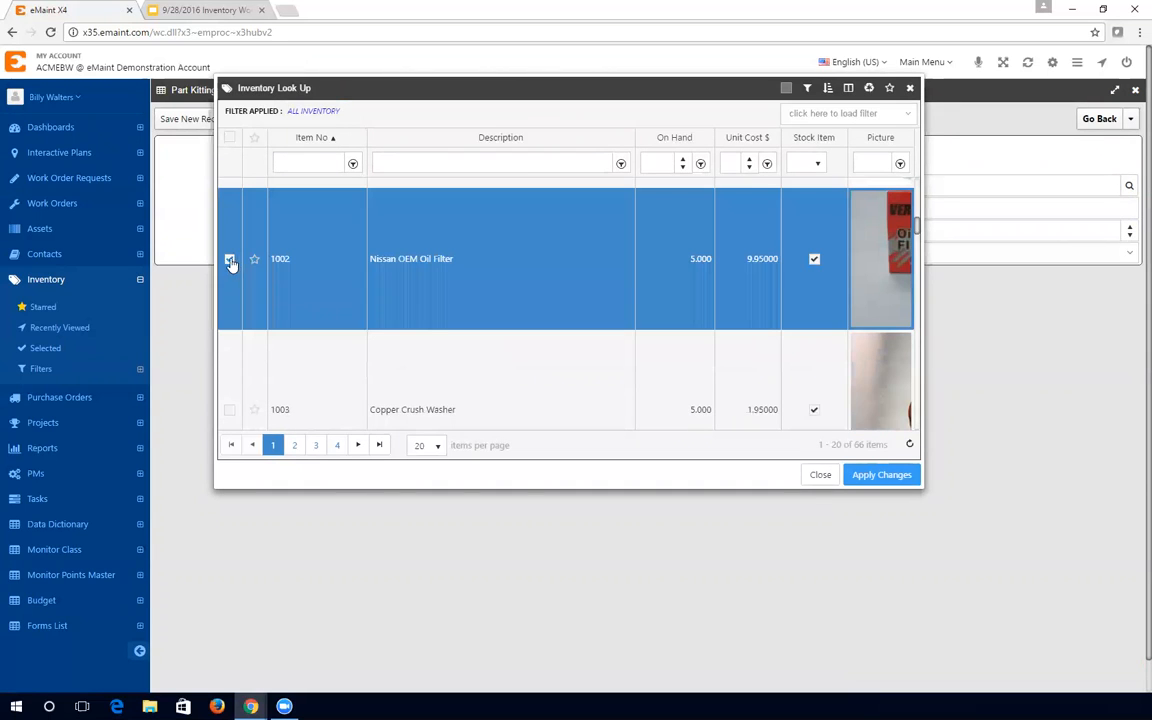
pyautogui.click(881, 475)
# - Set quantity 1 at location MAIN, save the filter line and start another
pyautogui.click(573, 231)
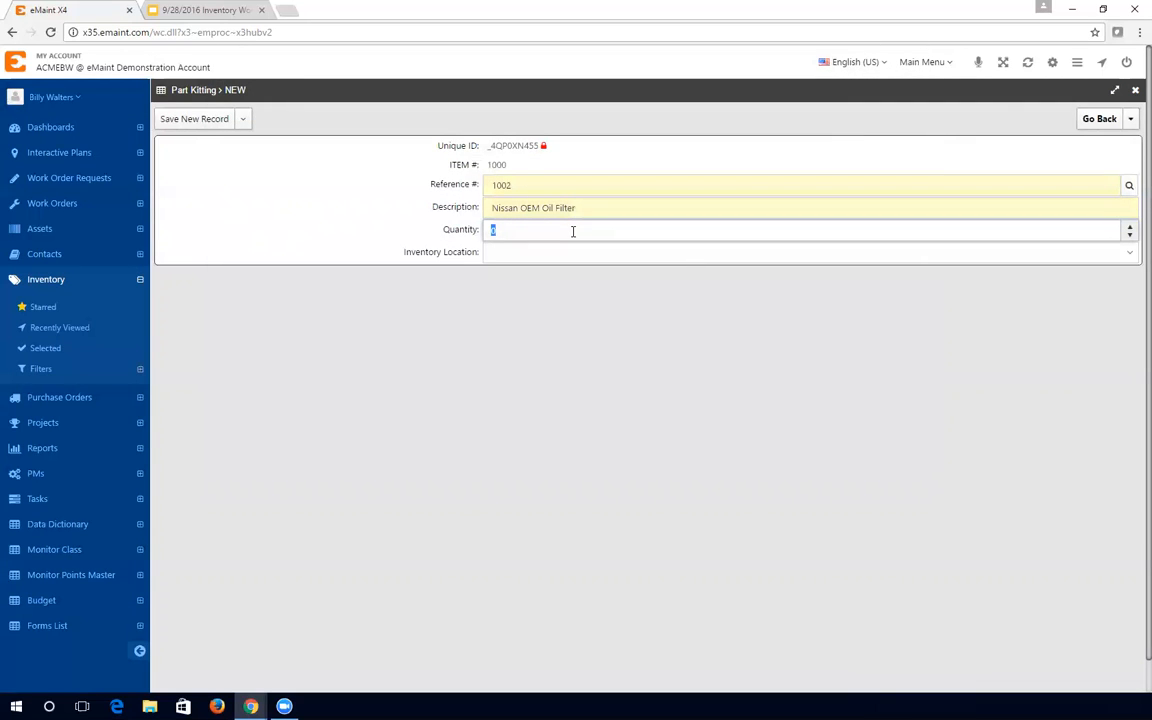
pyautogui.write('1')
pyautogui.click(521, 256)
pyautogui.click(492, 294)
pyautogui.click(243, 119)
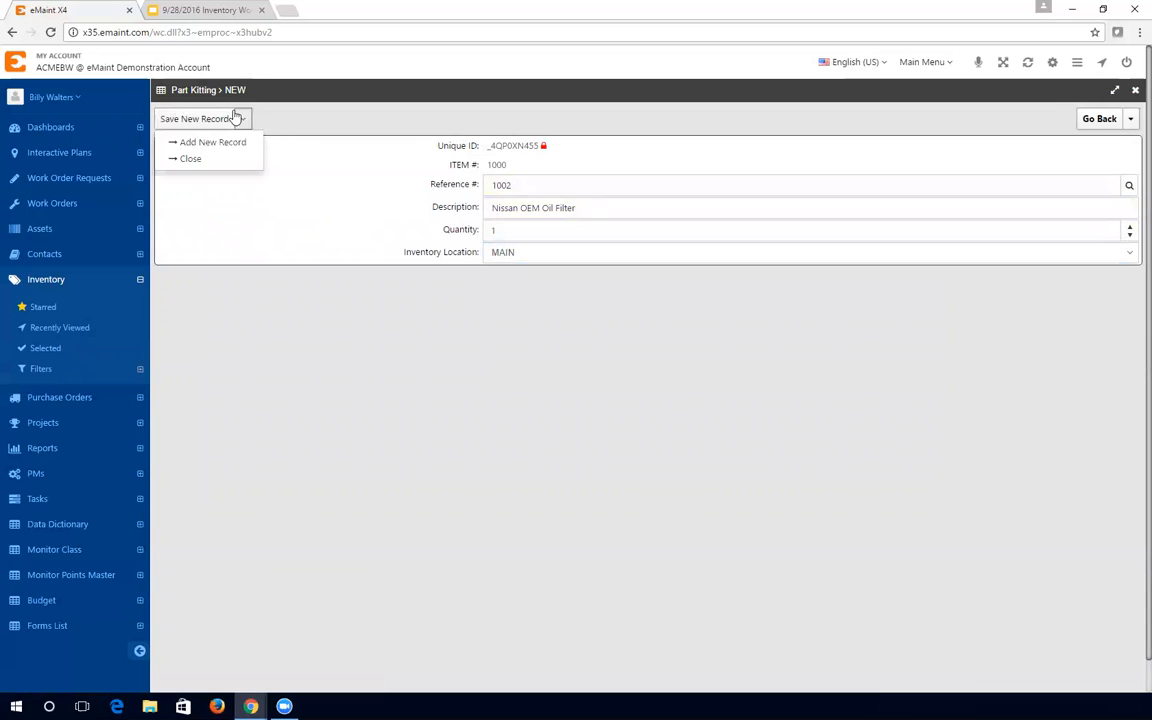
pyautogui.click(227, 146)
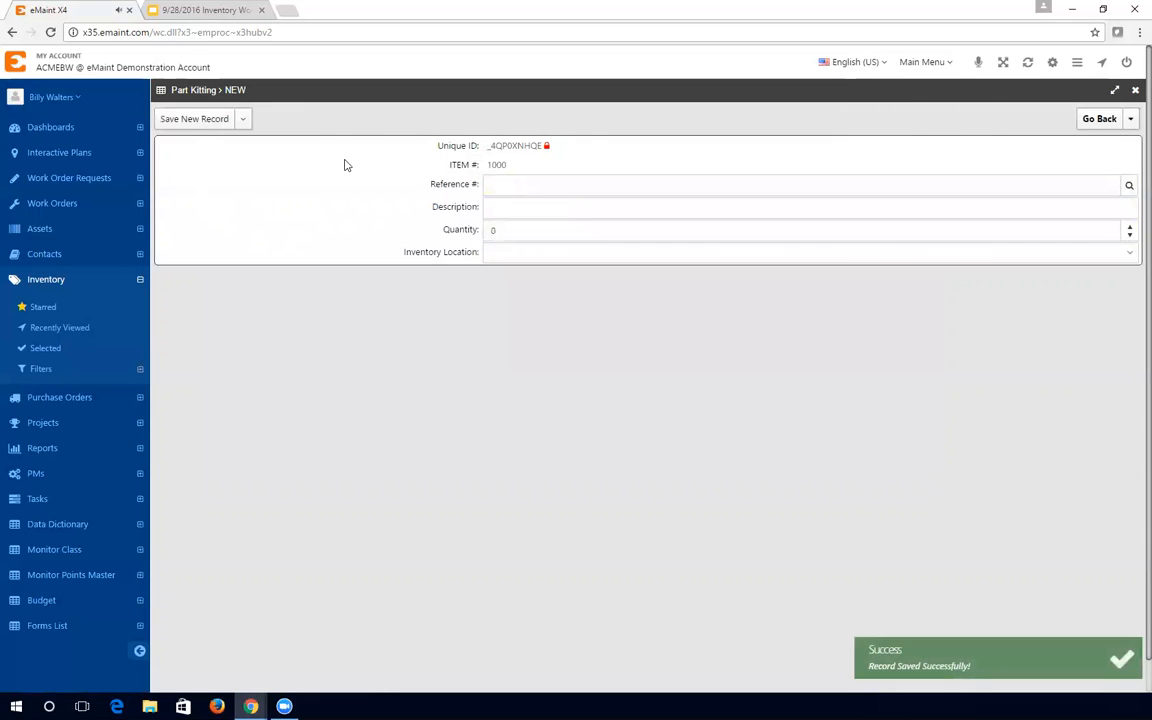
pyautogui.click(1129, 185)
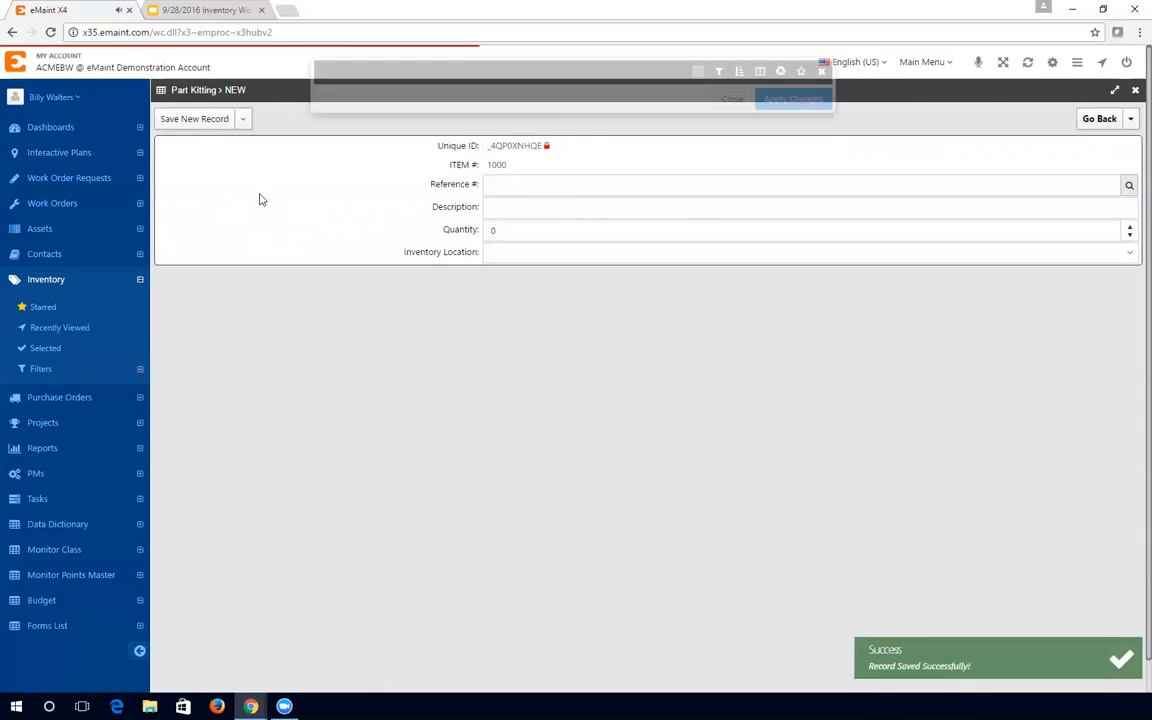
# - Fill the third kit line with part 1003, the Copper Crush Washer
pyautogui.click(316, 140)
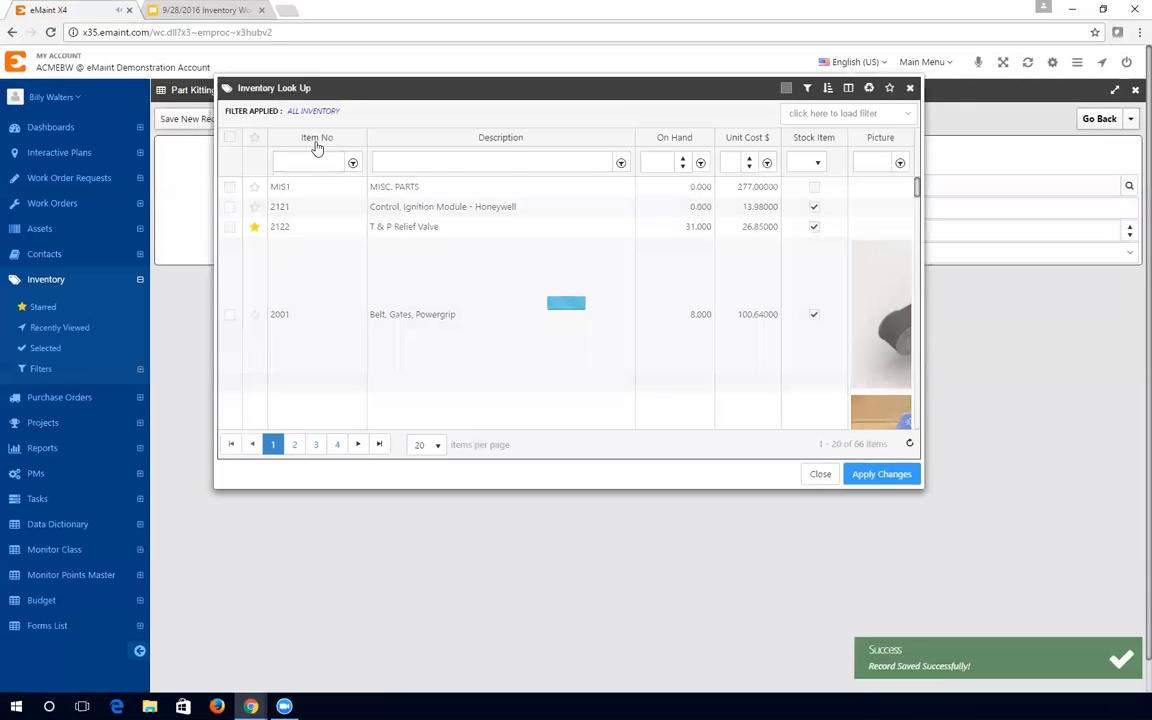
pyautogui.scroll(-5, 417, 275)
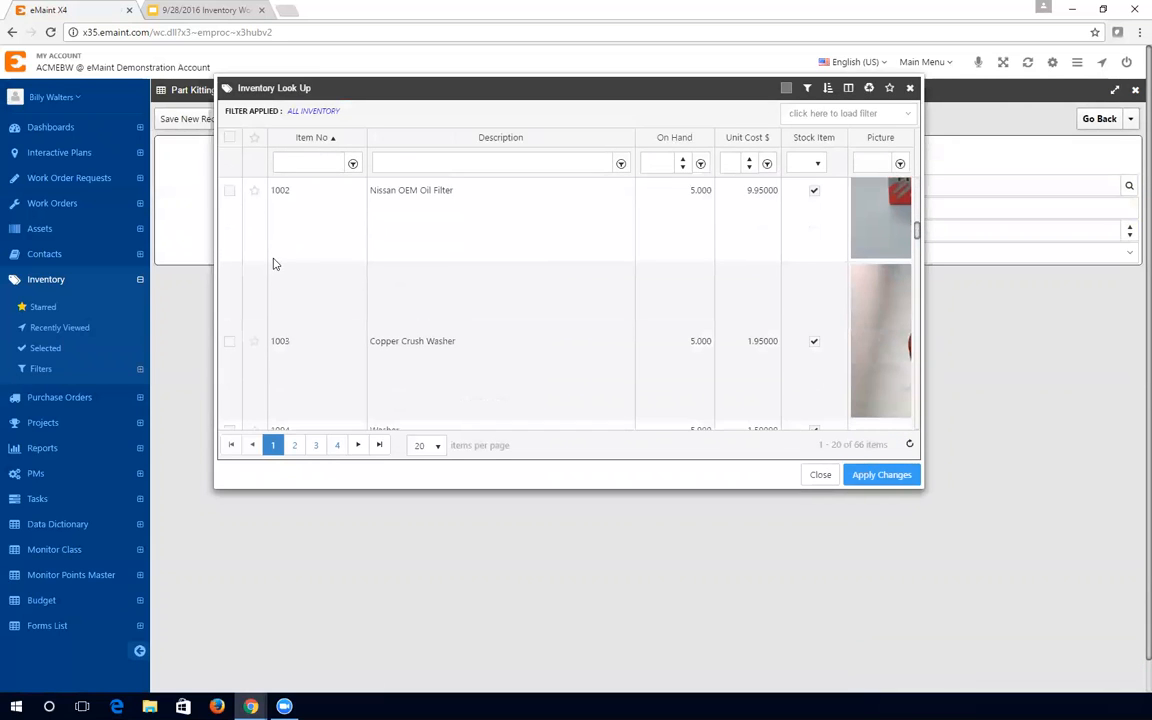
pyautogui.click(230, 342)
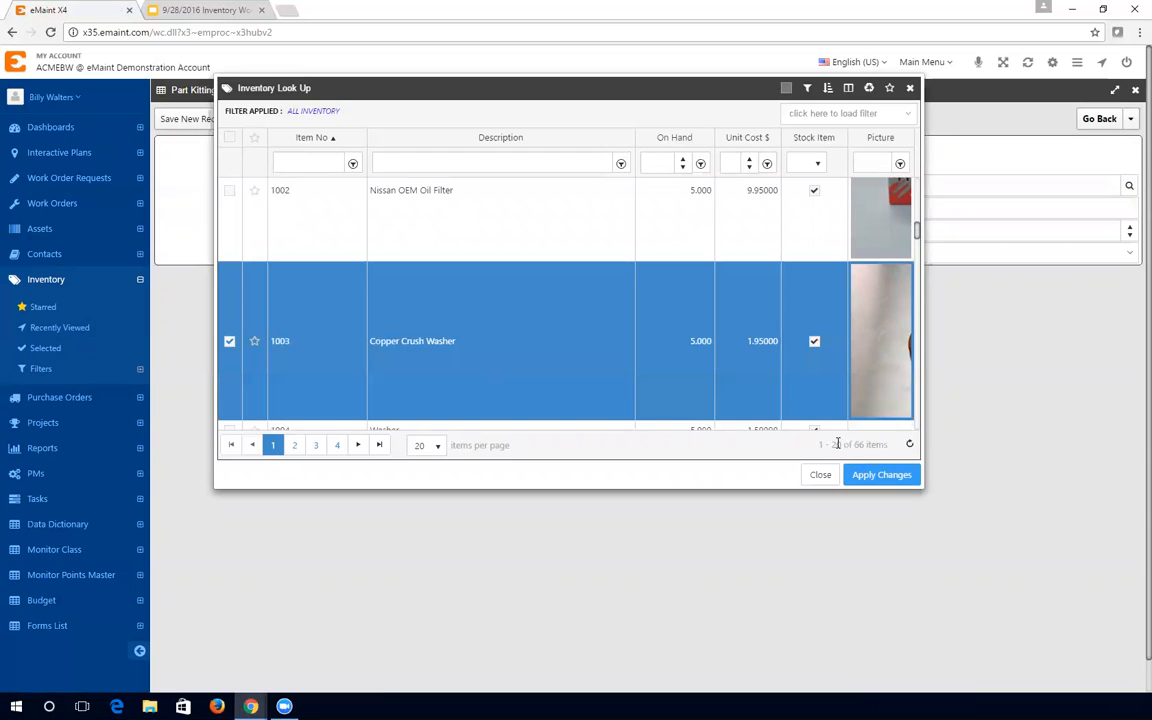
pyautogui.click(904, 475)
# - Set quantity 1 at MAIN, save the washer line, and return to item 1000's kit items
pyautogui.click(515, 229)
pyautogui.click(506, 254)
pyautogui.click(504, 296)
pyautogui.click(186, 117)
pyautogui.click(1102, 121)
pyautogui.scroll(-5, 611, 386)
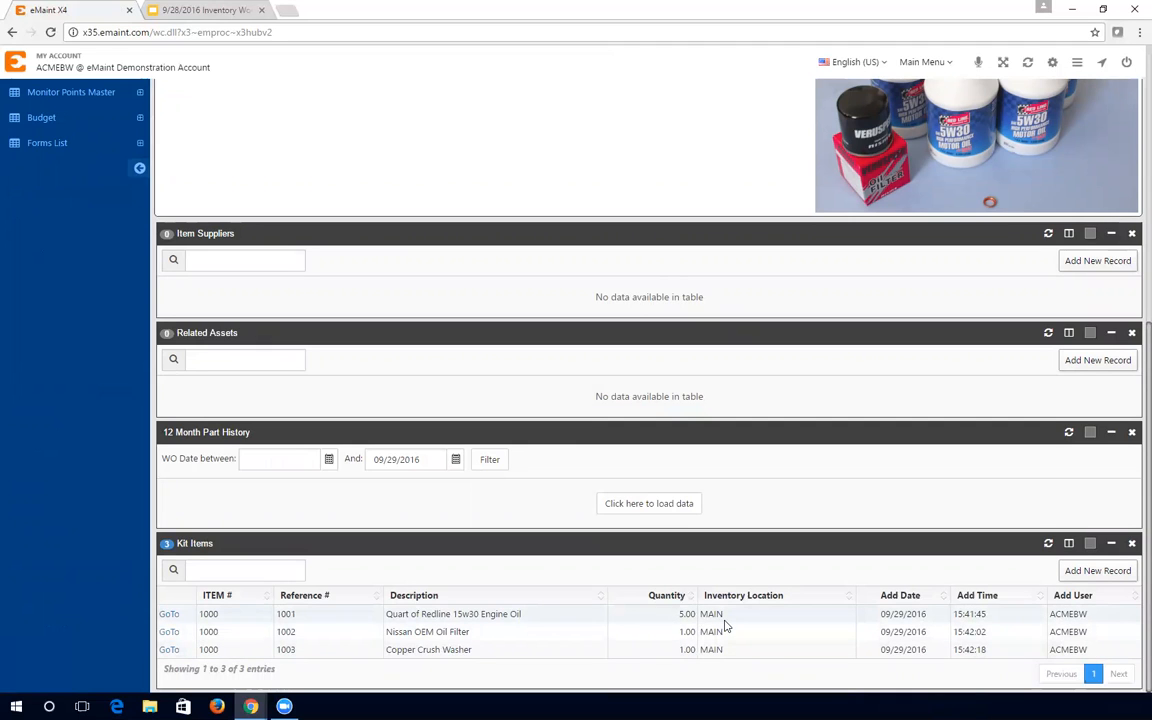
pyautogui.scroll(4, 726, 625)
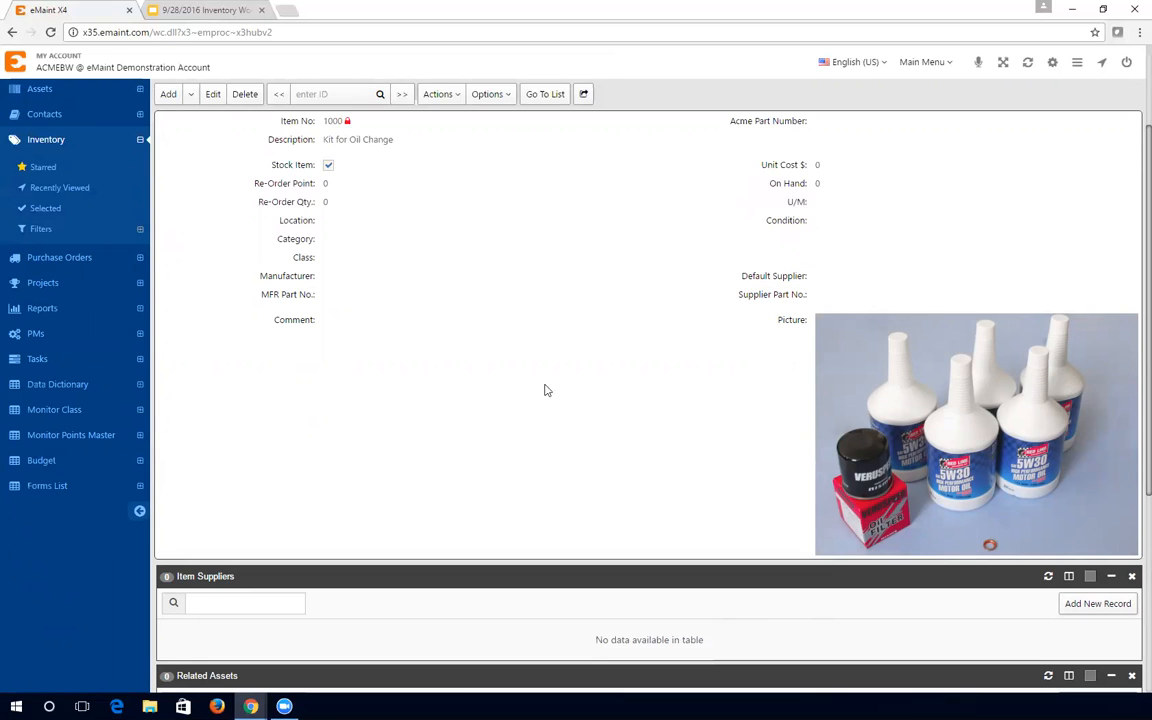
# - Build oil-change kits of item 1000 with Create Kit, reducing the quantity from 10 to 2
pyautogui.click(439, 96)
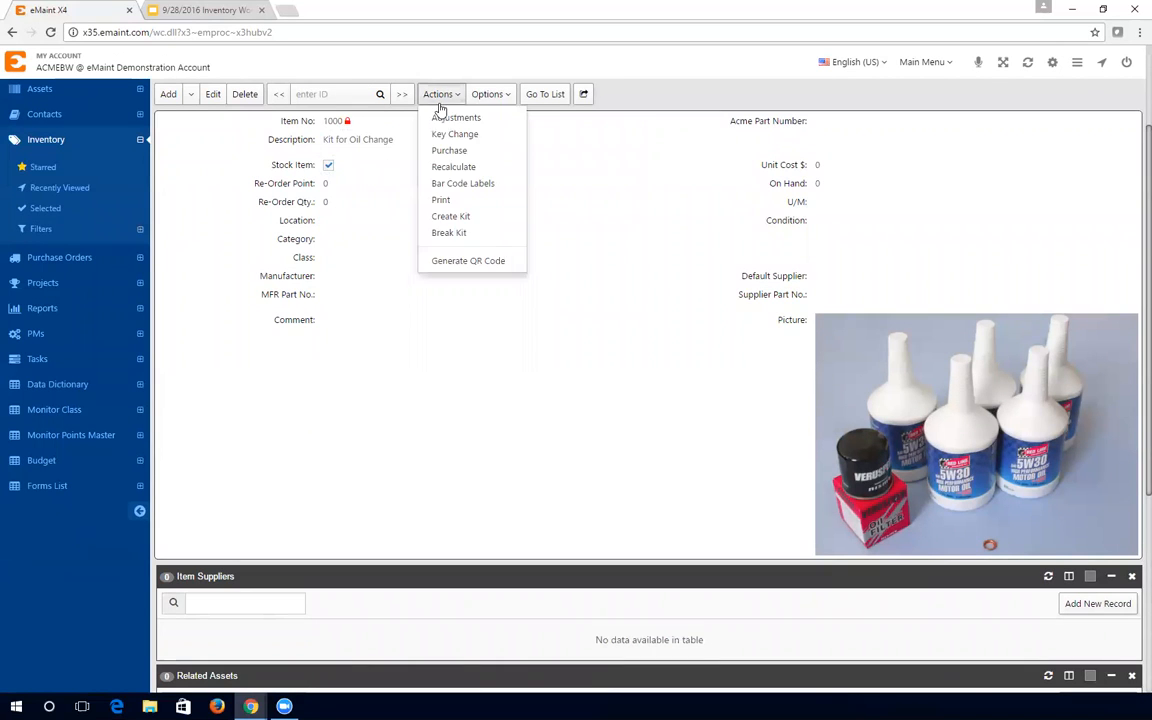
pyautogui.click(455, 217)
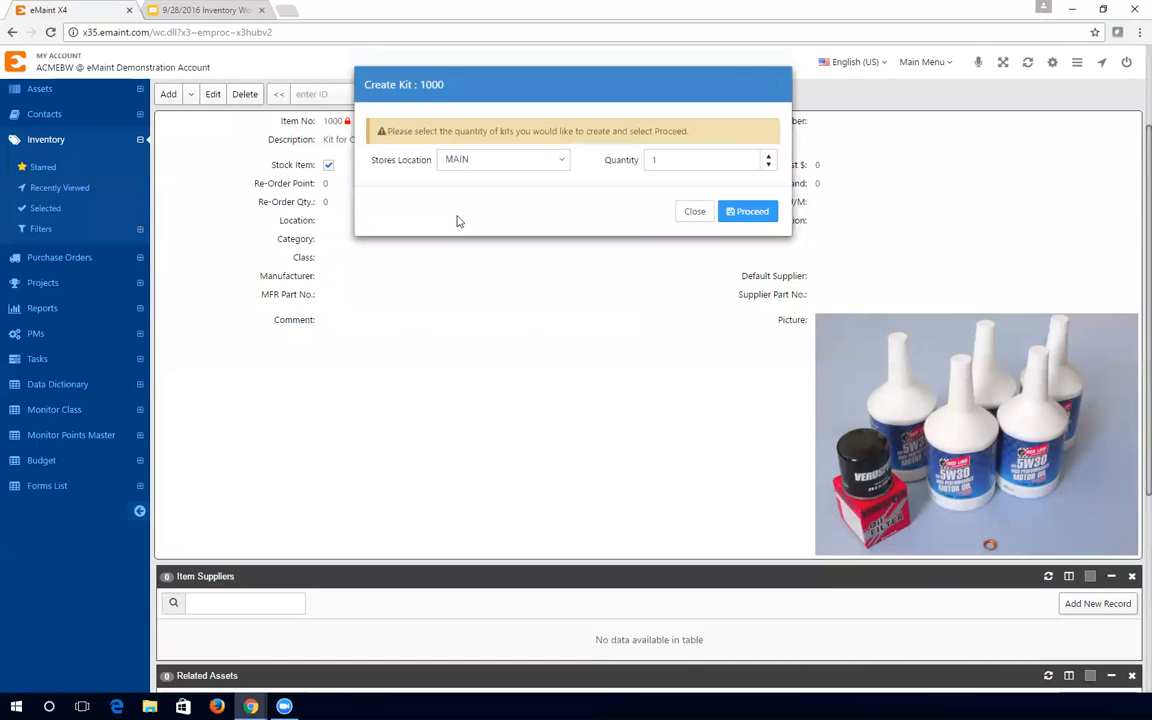
pyautogui.doubleClick(690, 165)
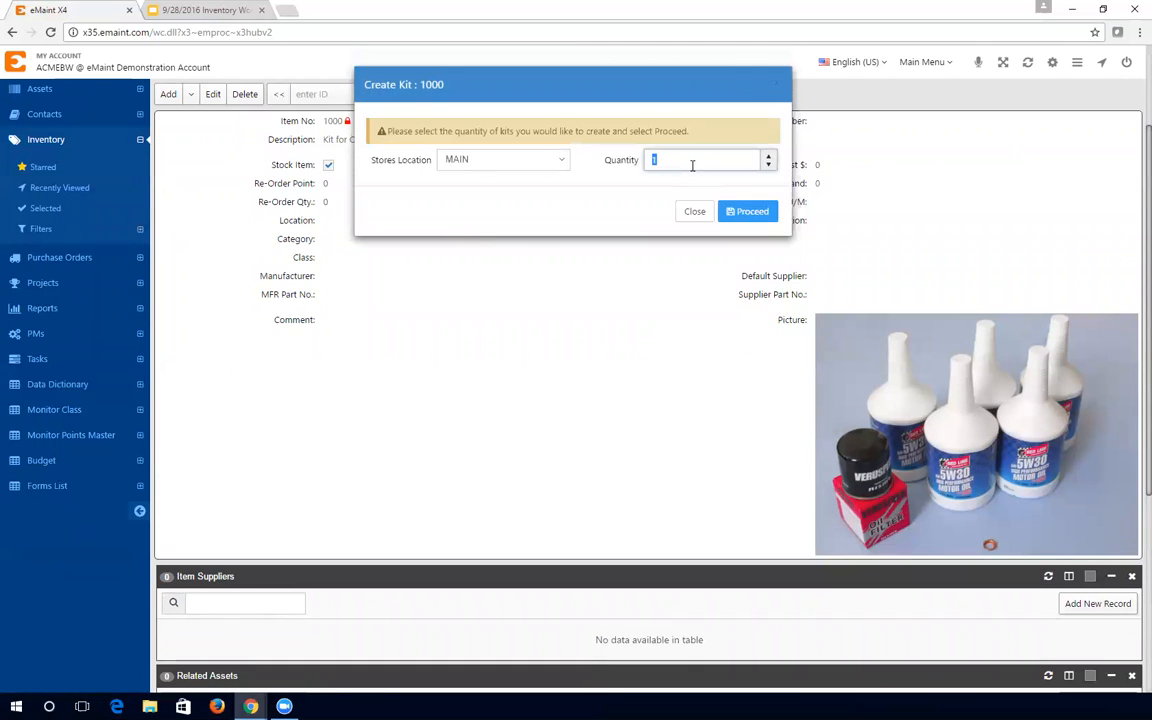
pyautogui.write('10')
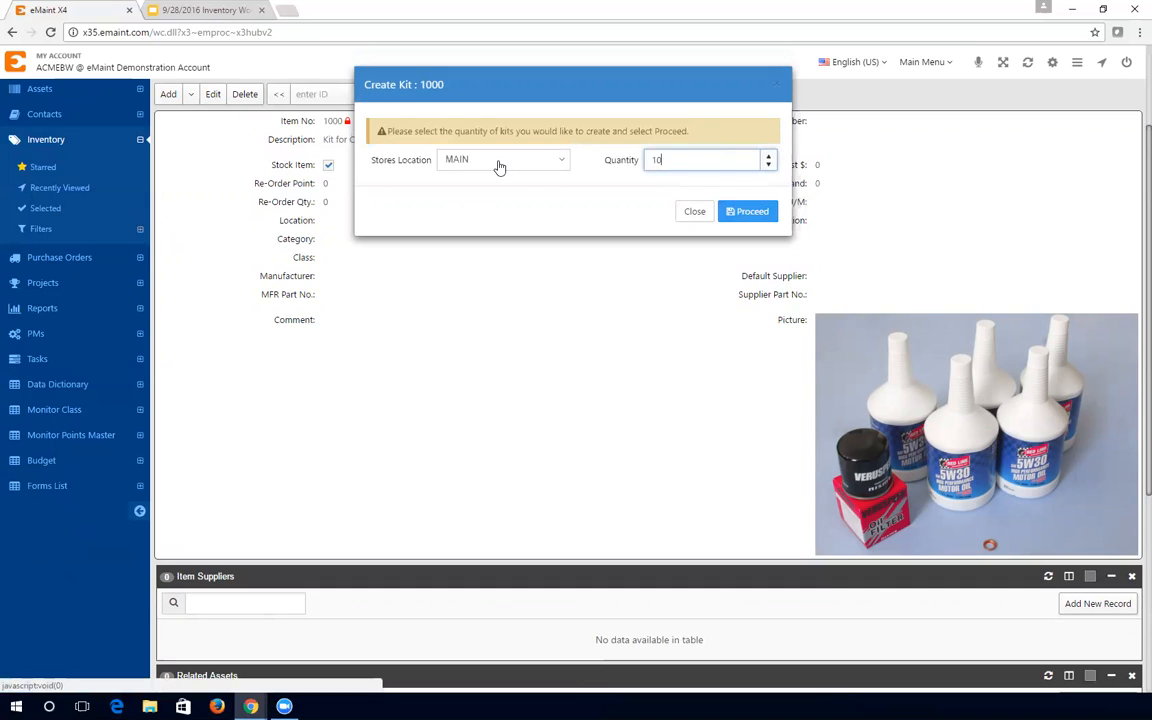
pyautogui.click(730, 212)
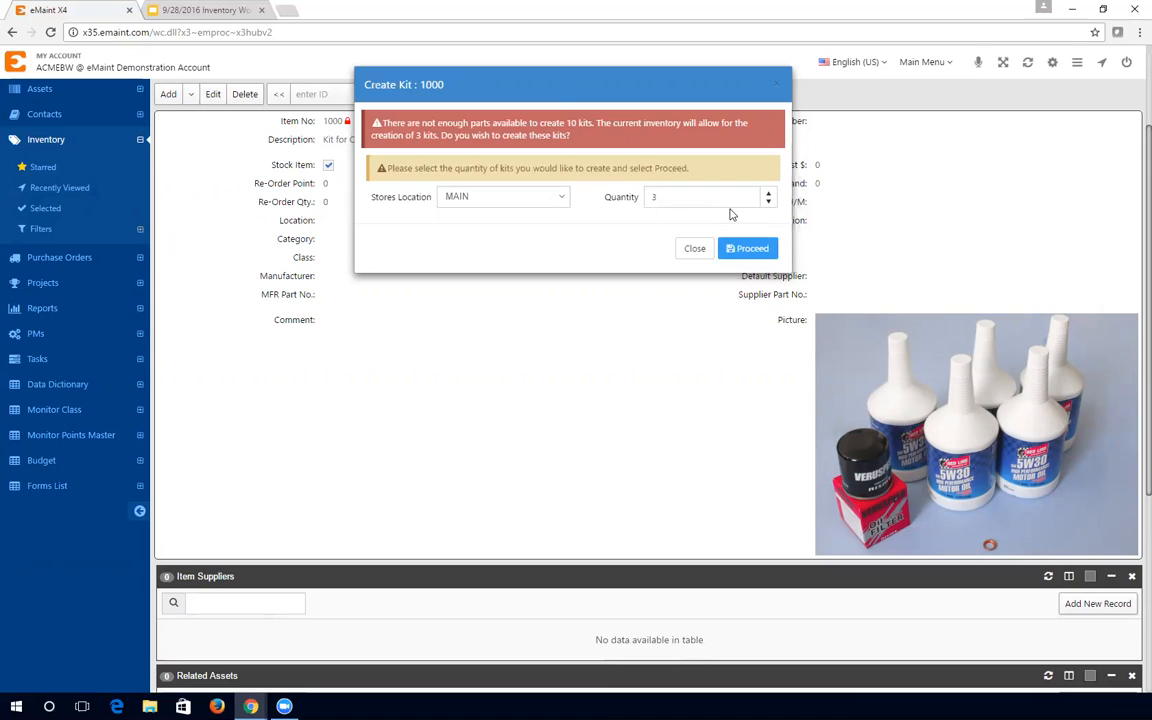
pyautogui.click(768, 201)
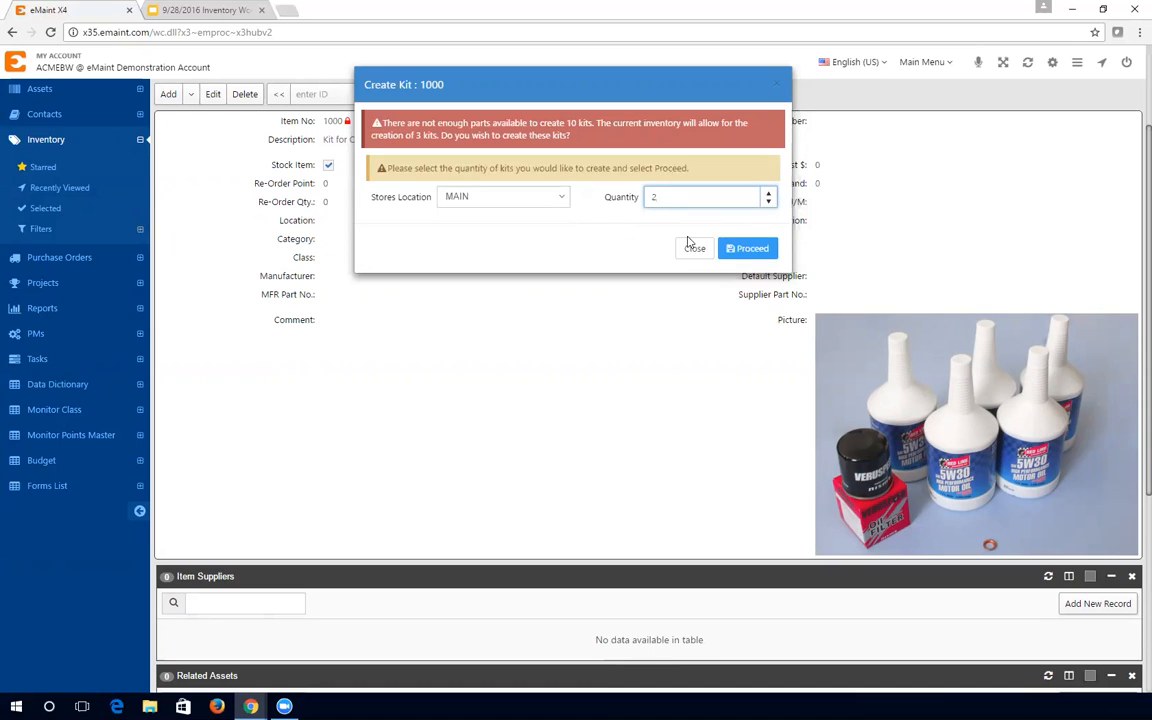
pyautogui.click(758, 250)
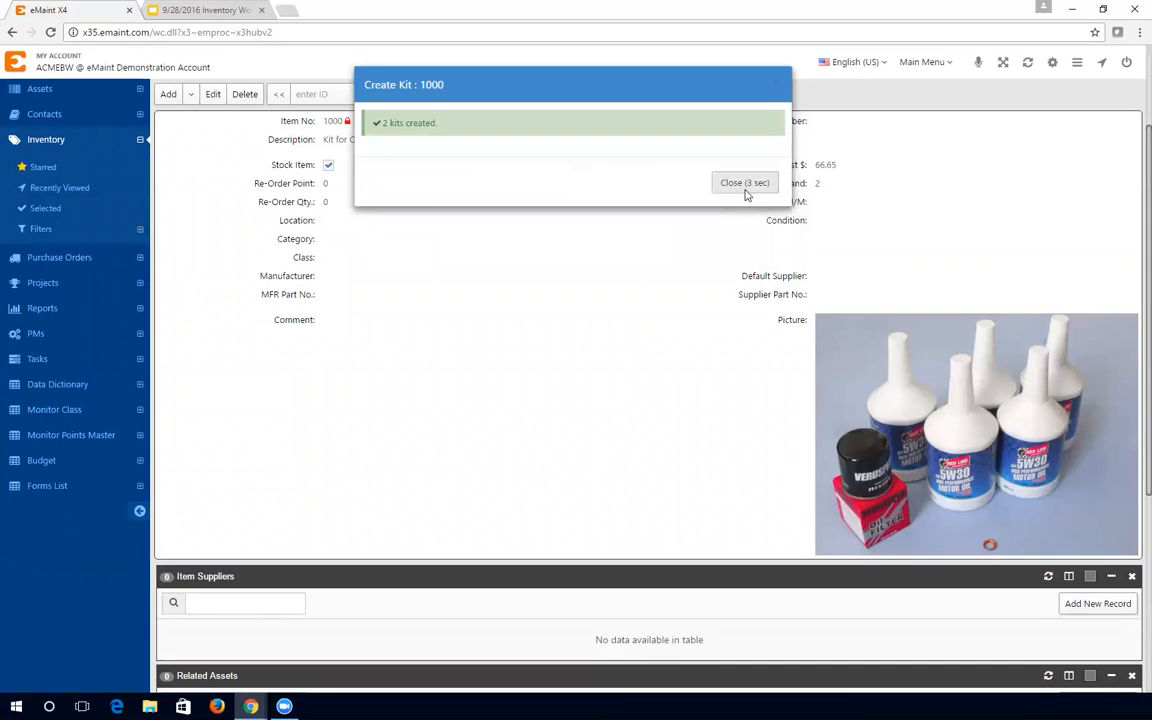
pyautogui.click(746, 190)
pyautogui.click(817, 203)
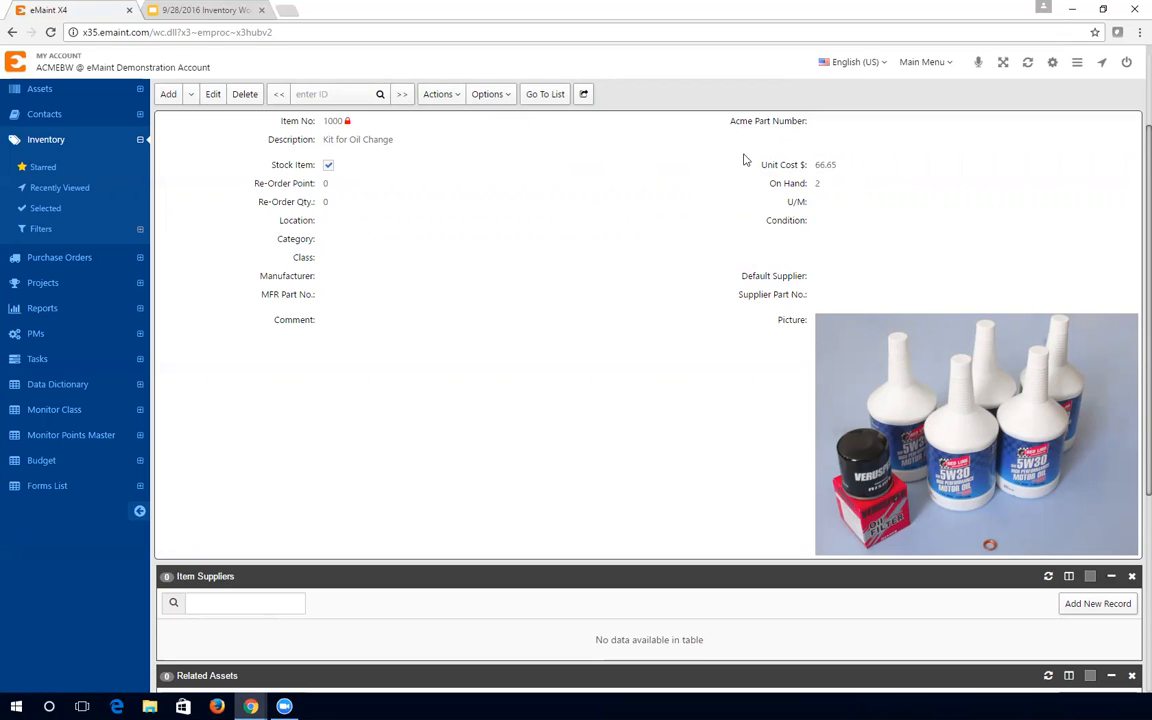
# - Scroll through item 1000's record to review its three kit items
pyautogui.scroll(-4, 748, 270)
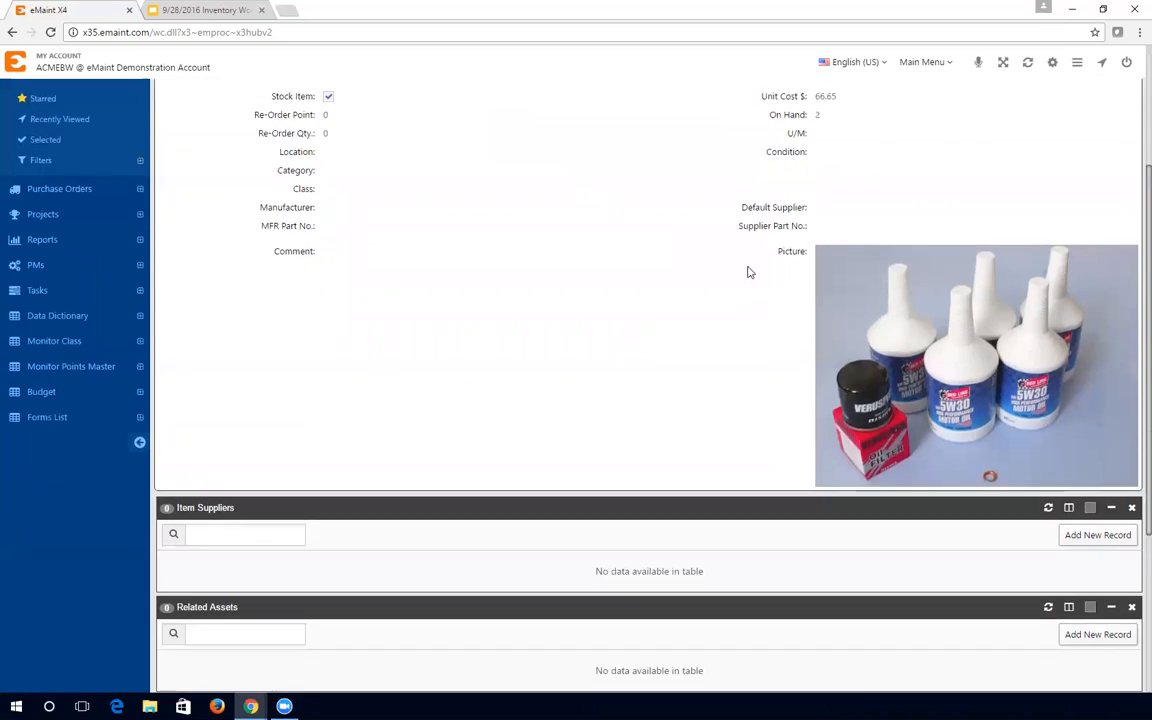
pyautogui.scroll(-1, 729, 247)
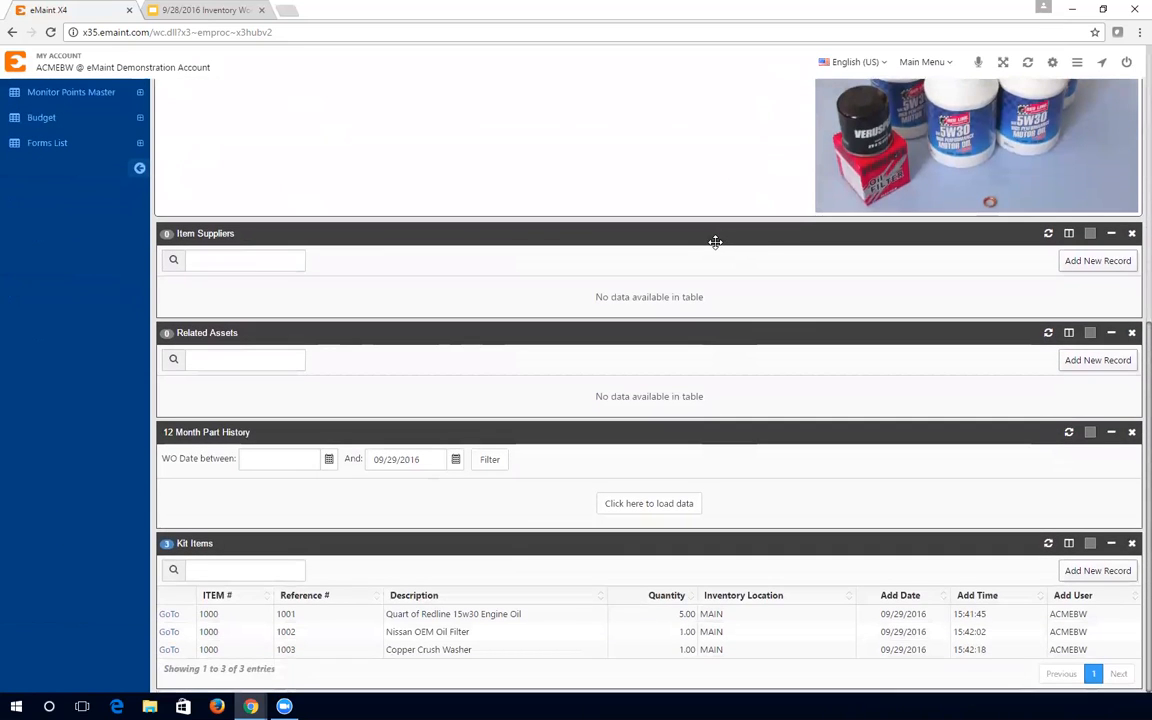
pyautogui.scroll(5, 737, 310)
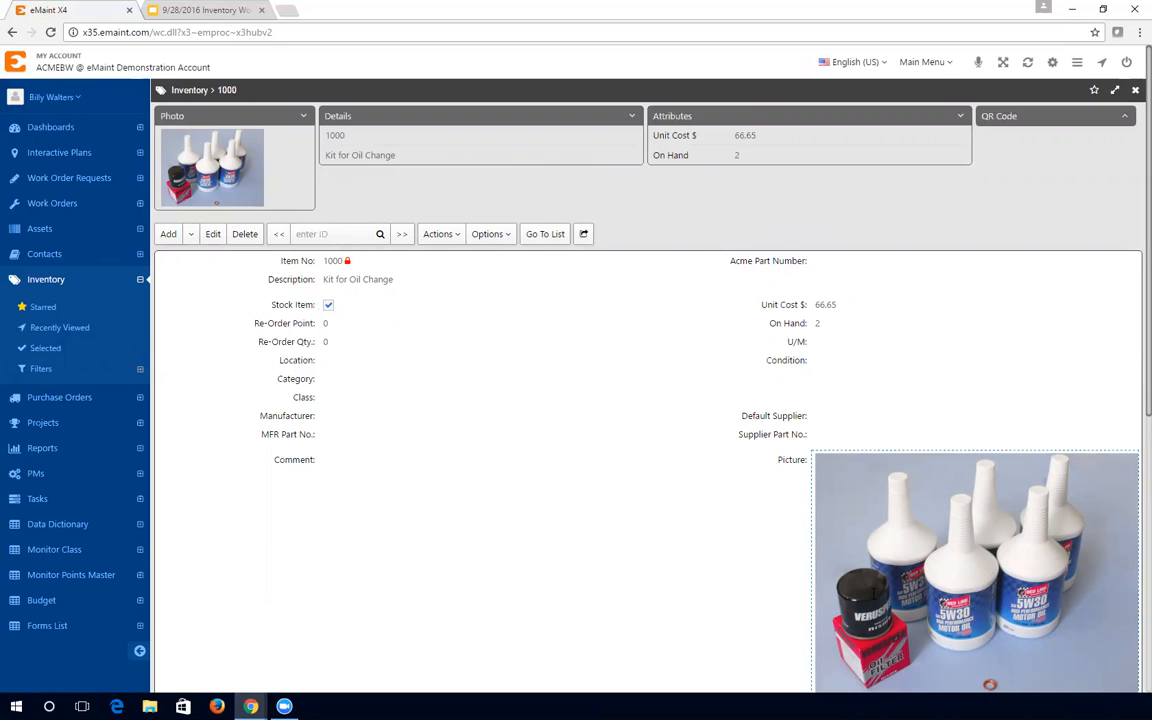
pyautogui.scroll(-2, 989, 684)
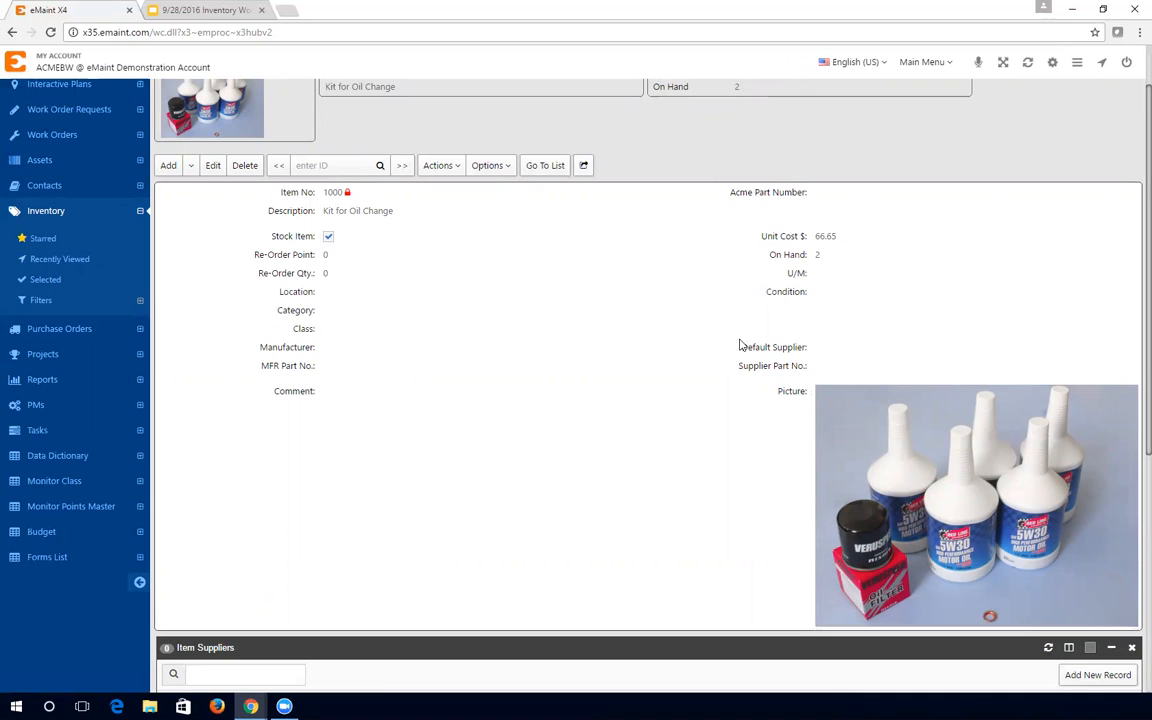
# - Break one kit of item 1000 back into its parts with Break Kit
pyautogui.click(441, 168)
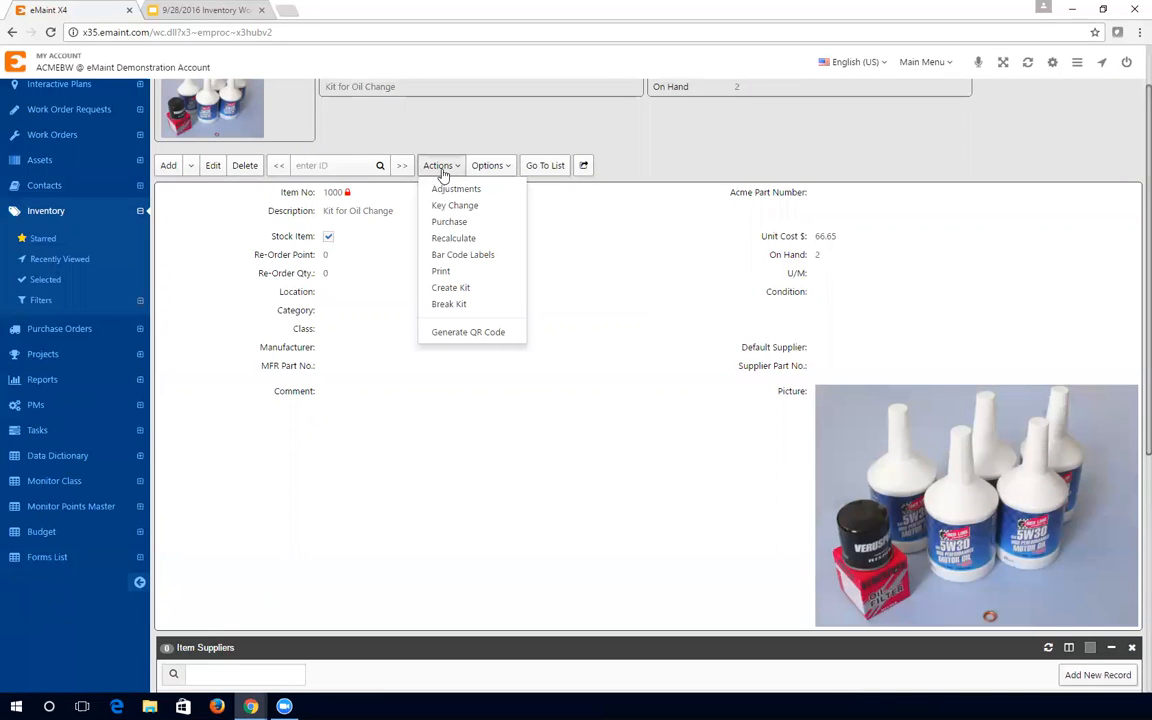
pyautogui.click(456, 304)
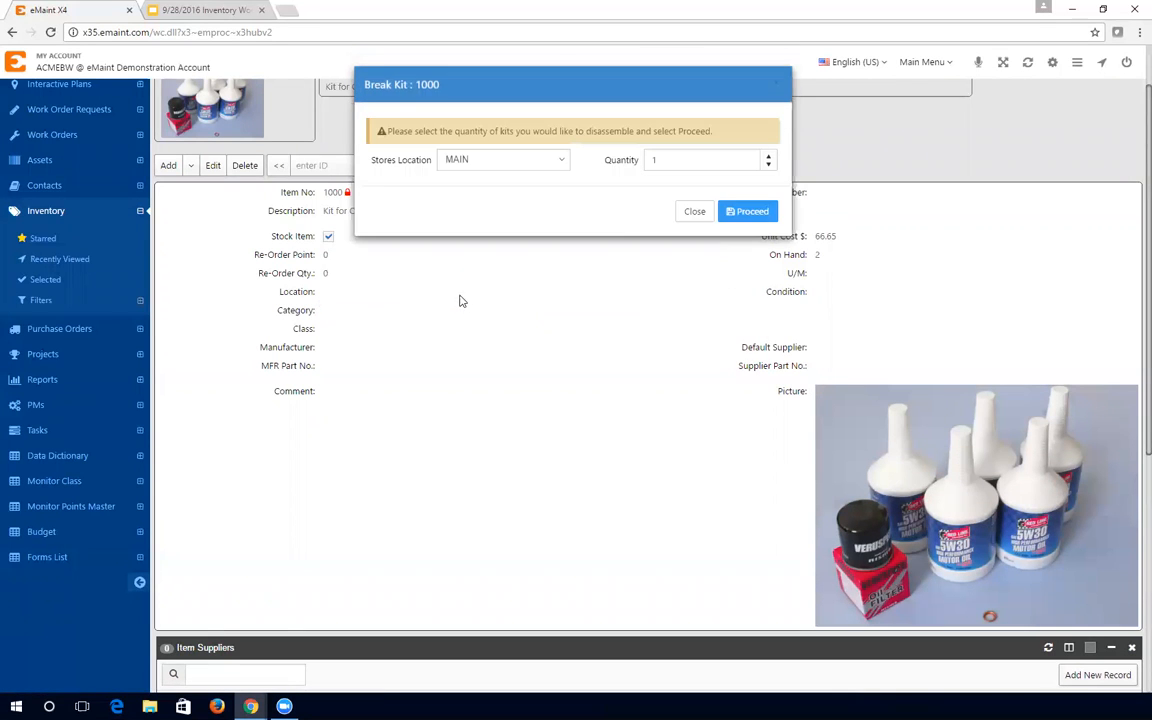
pyautogui.click(731, 213)
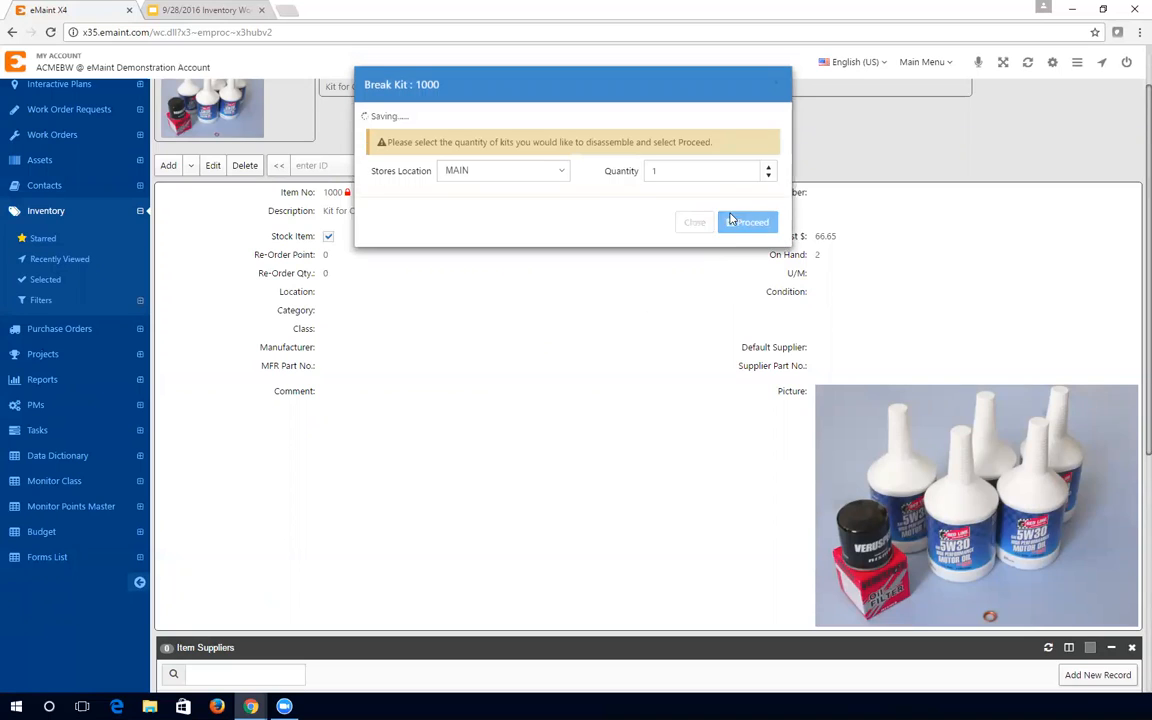
pyautogui.click(728, 189)
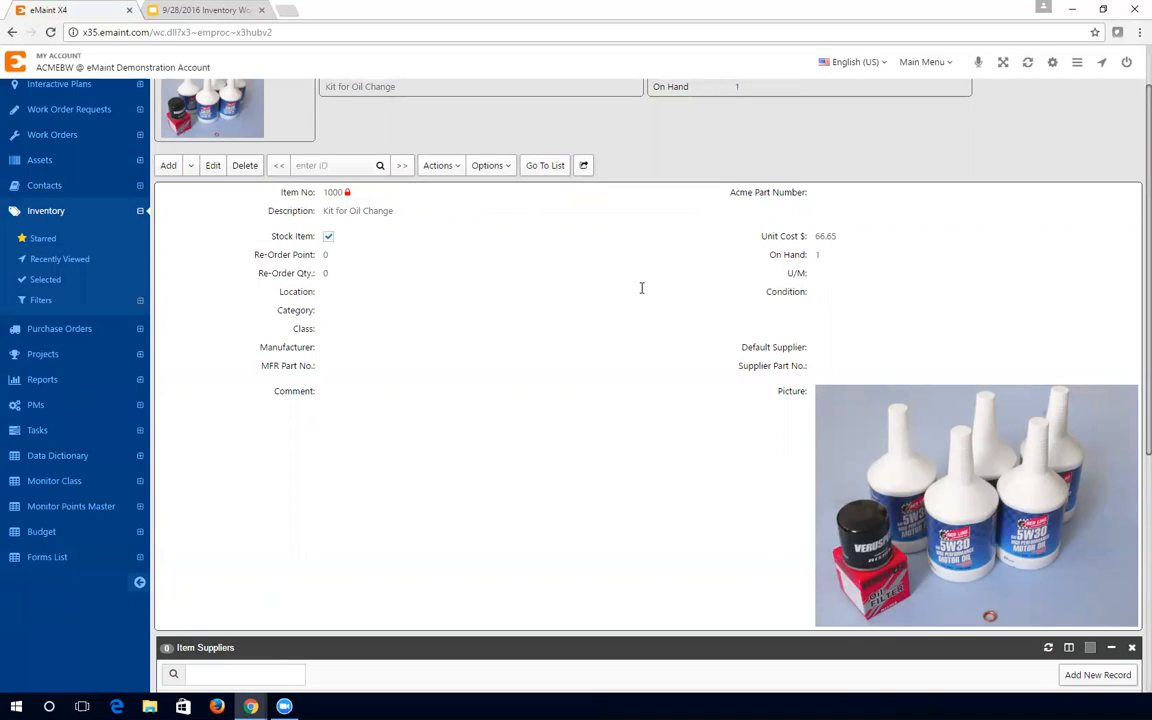
# - Load item 1000's 12 Month Part History showing the CREATEKIT and BREAKKIT entries
pyautogui.scroll(-4, 642, 290)
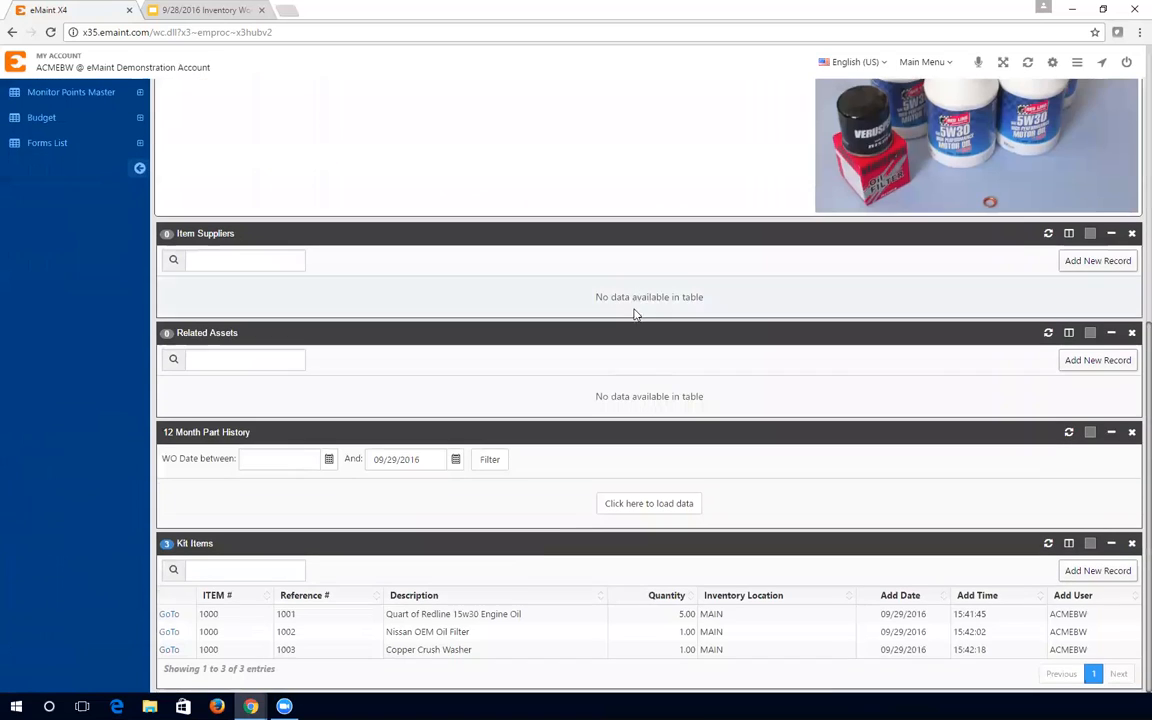
pyautogui.click(649, 504)
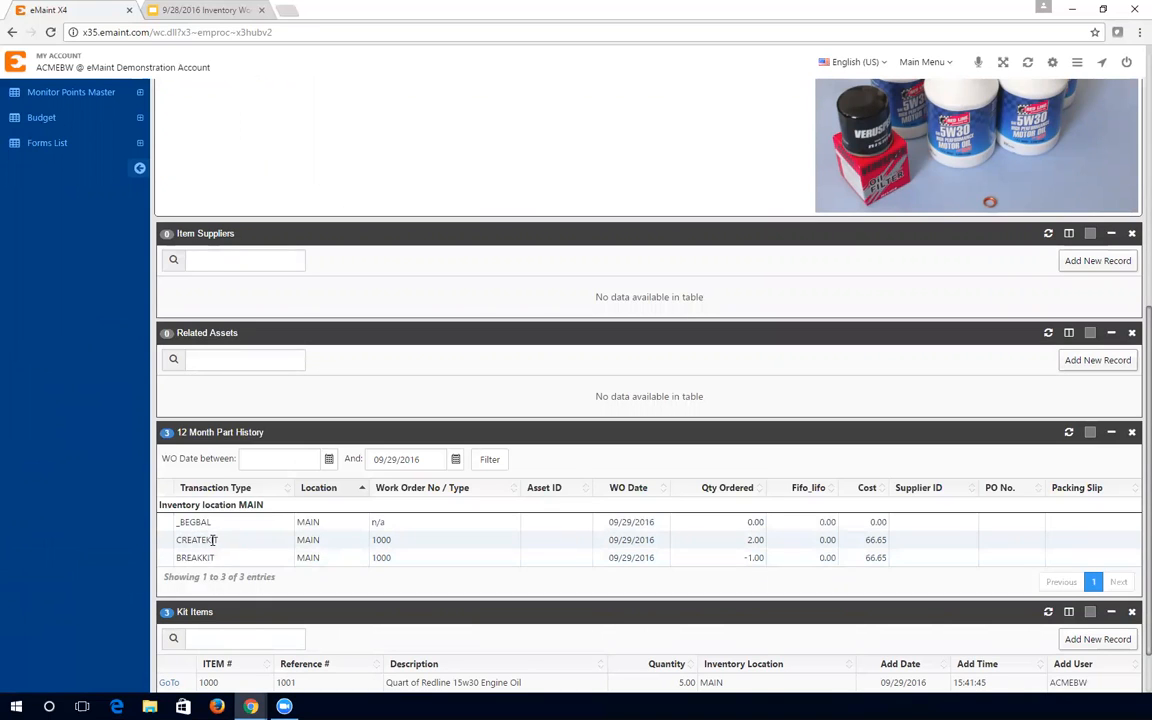
pyautogui.scroll(5, 240, 546)
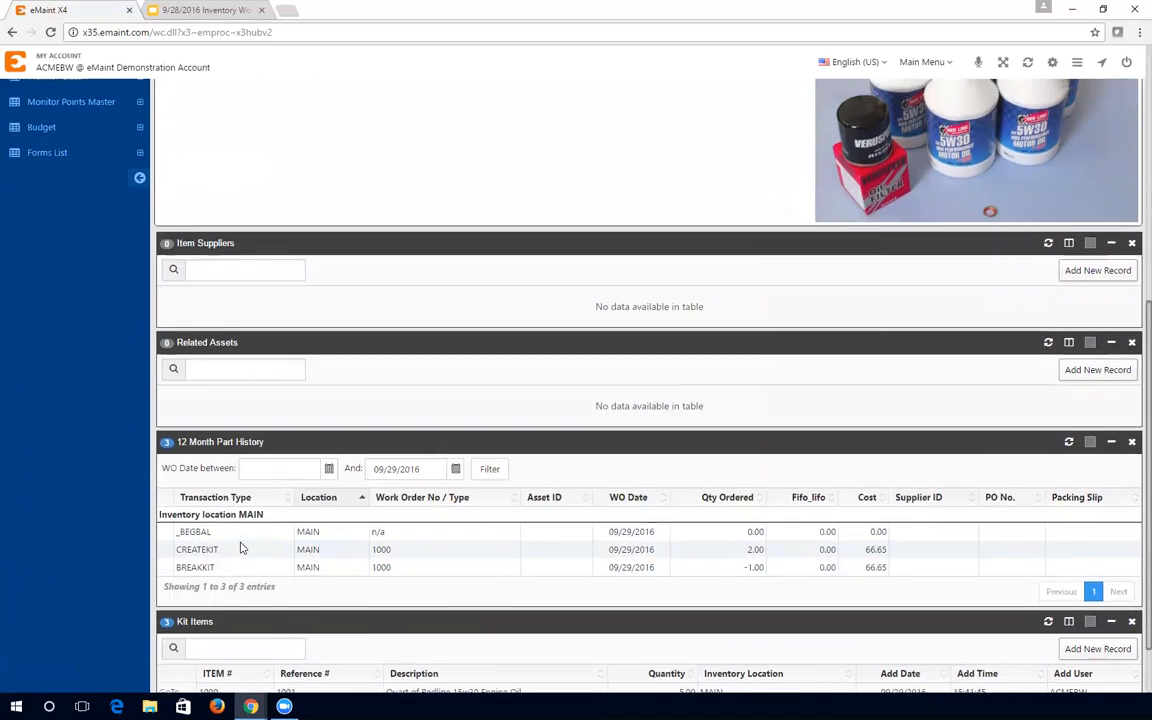
# - Open part 1001 from the inventory list and load its 12 Month Part History
pyautogui.click(545, 162)
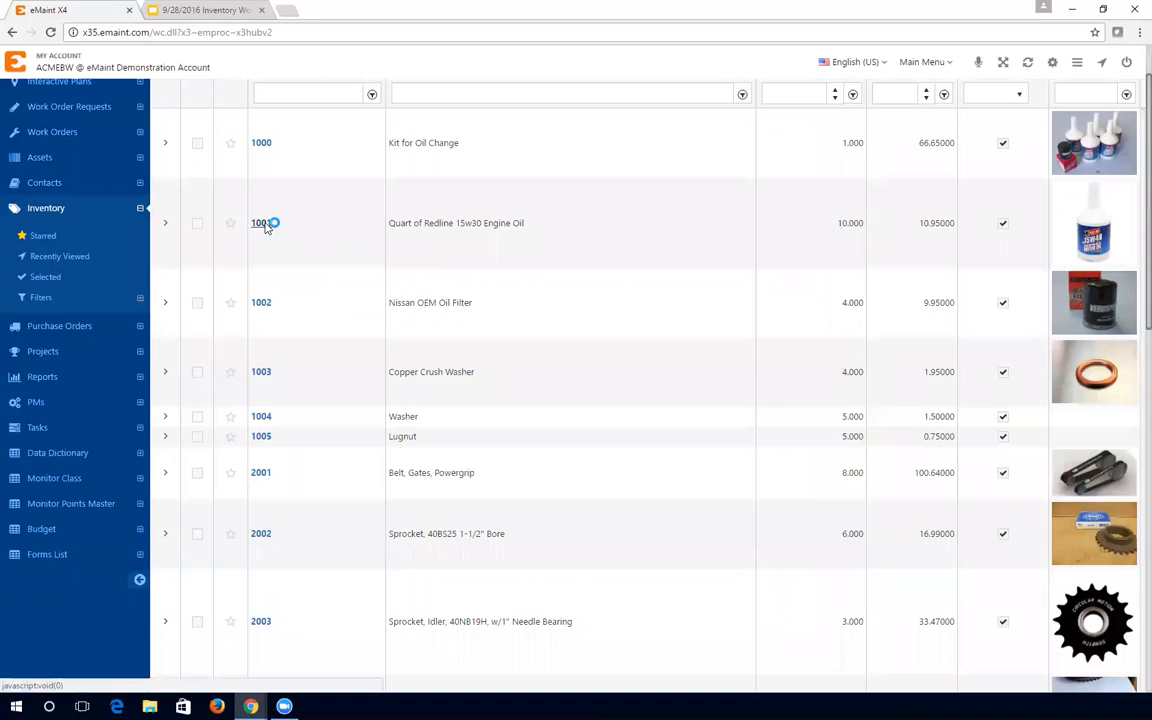
pyautogui.click(264, 224)
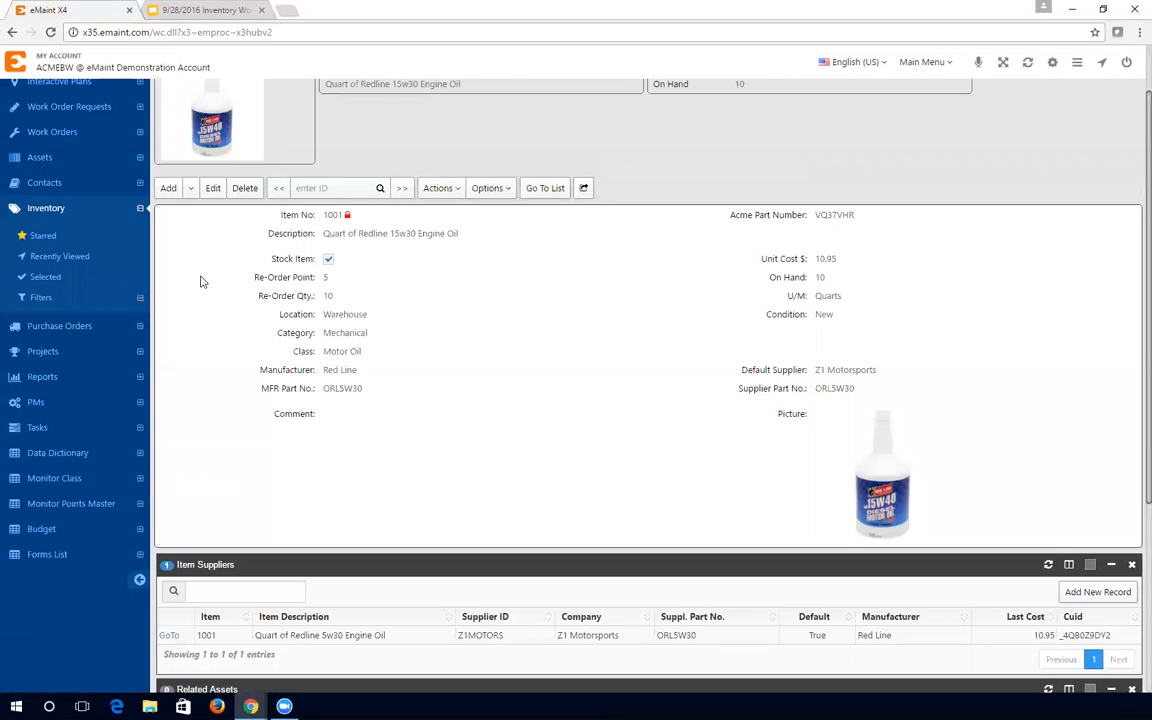
pyautogui.scroll(-3, 200, 278)
pyautogui.click(638, 565)
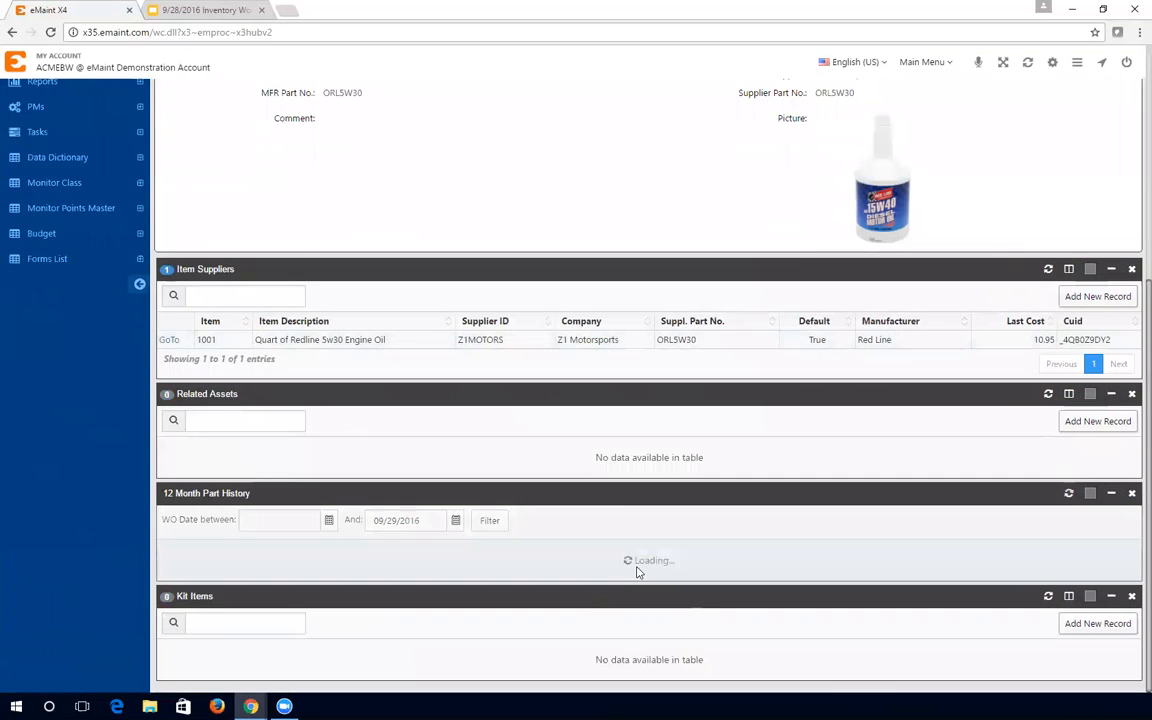
pyautogui.scroll(-3, 784, 360)
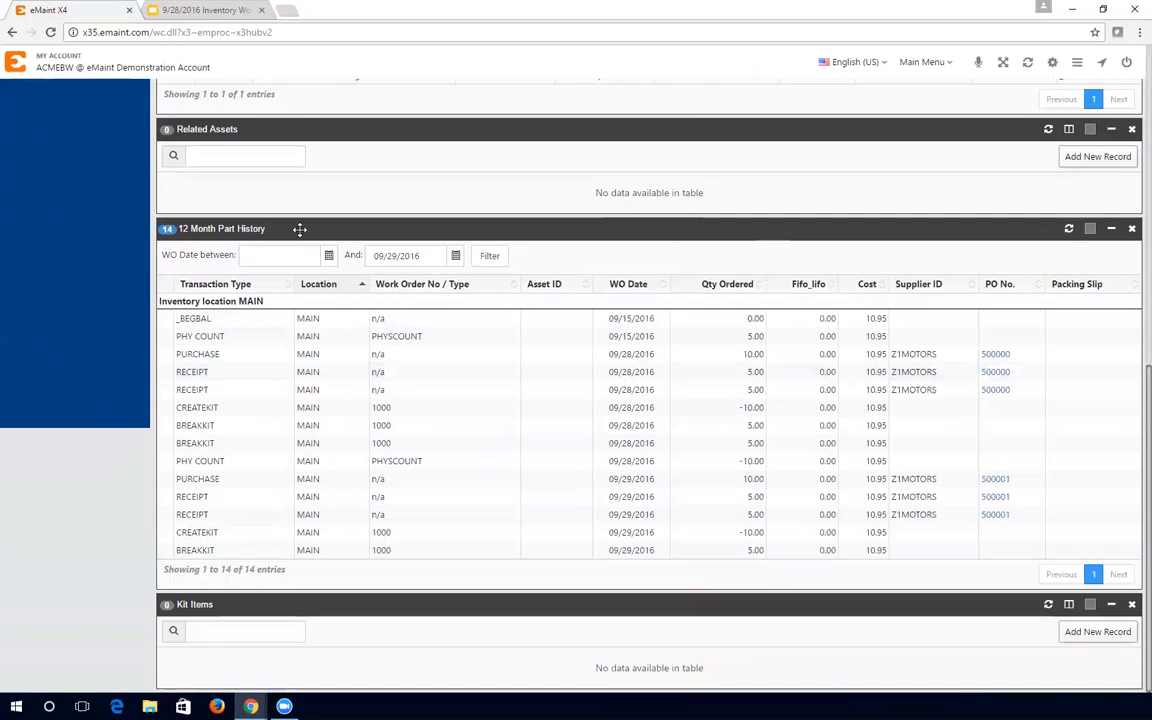
# - Switch to the Inventory Workshop deck and step through slides 4 and 5 to Upcoming Best Practices Webinars
pyautogui.click(190, 9)
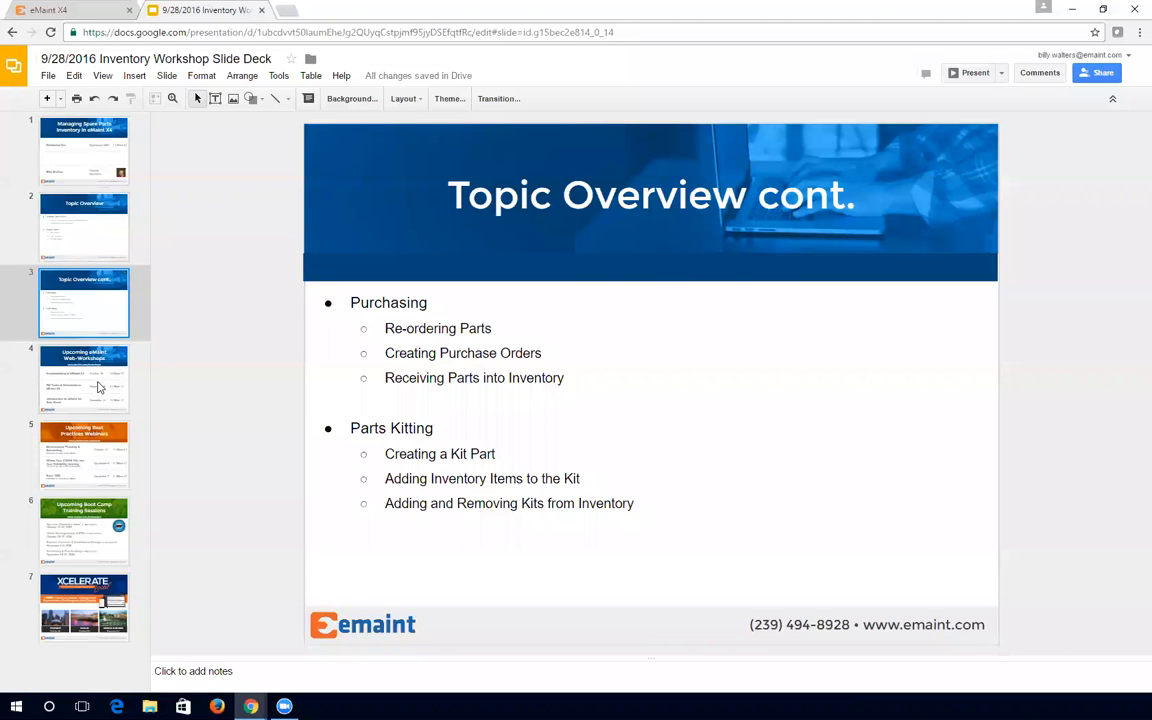
pyautogui.click(92, 350)
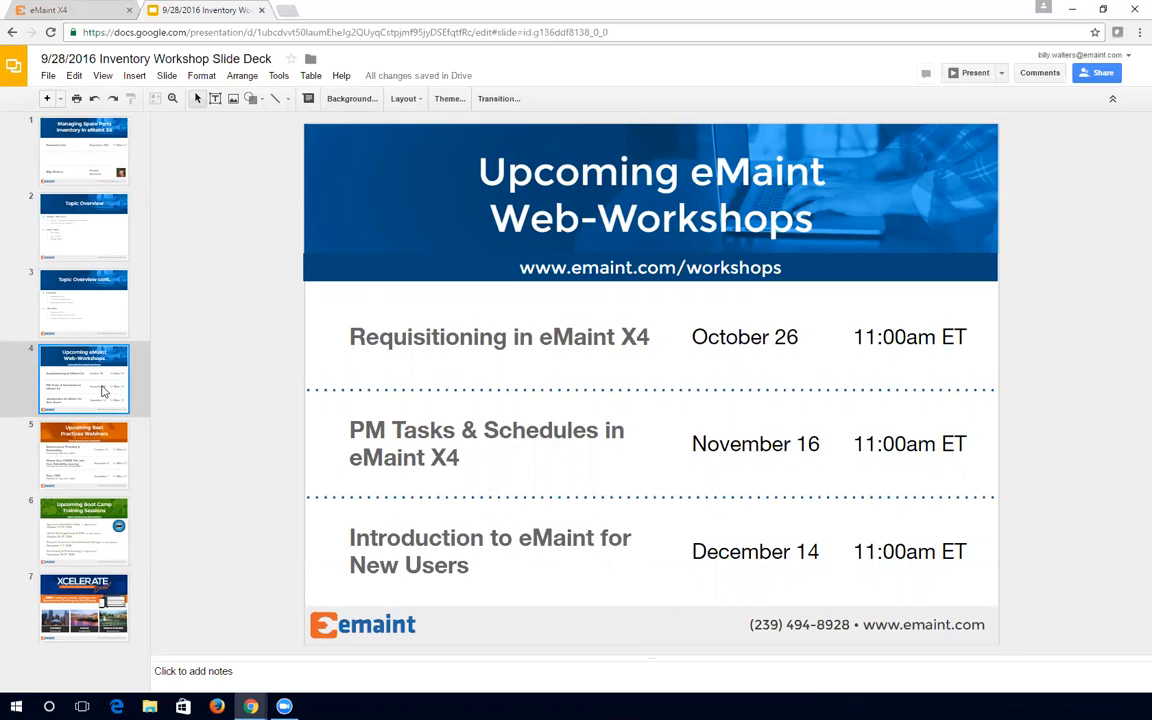
pyautogui.click(89, 424)
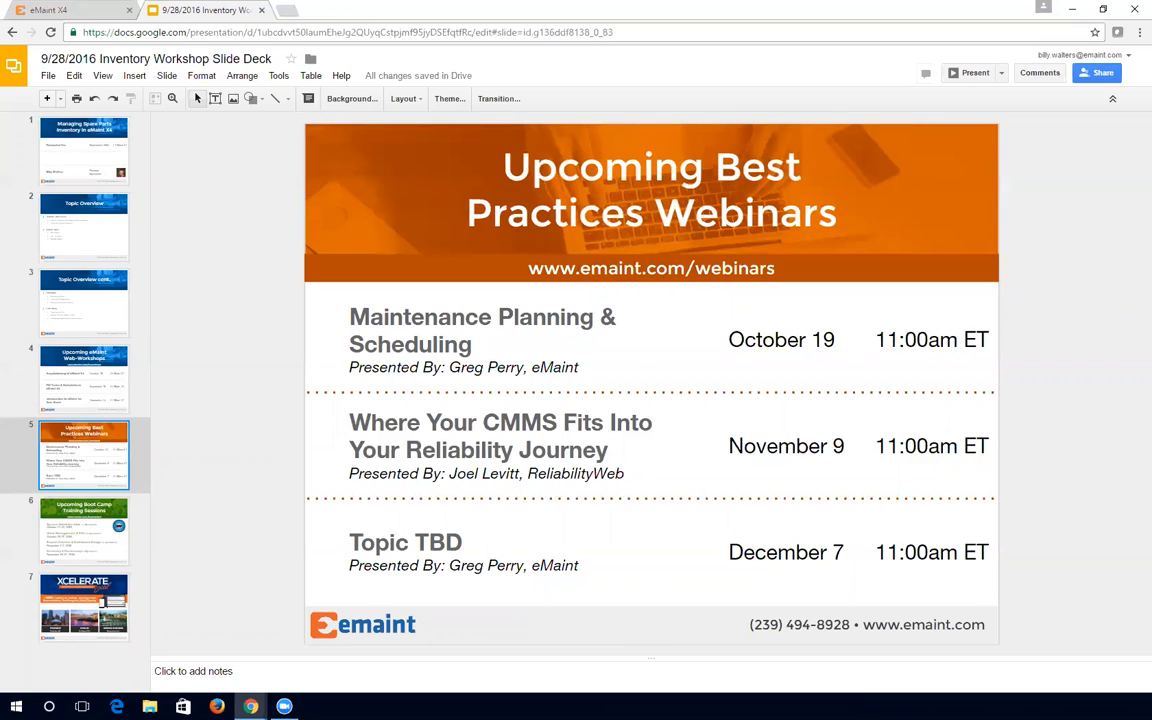
# - Show slide 6, Boot Camp Training Sessions, then slide 7, the XCELERATE Local User & Training Conference slide
pyautogui.click(99, 538)
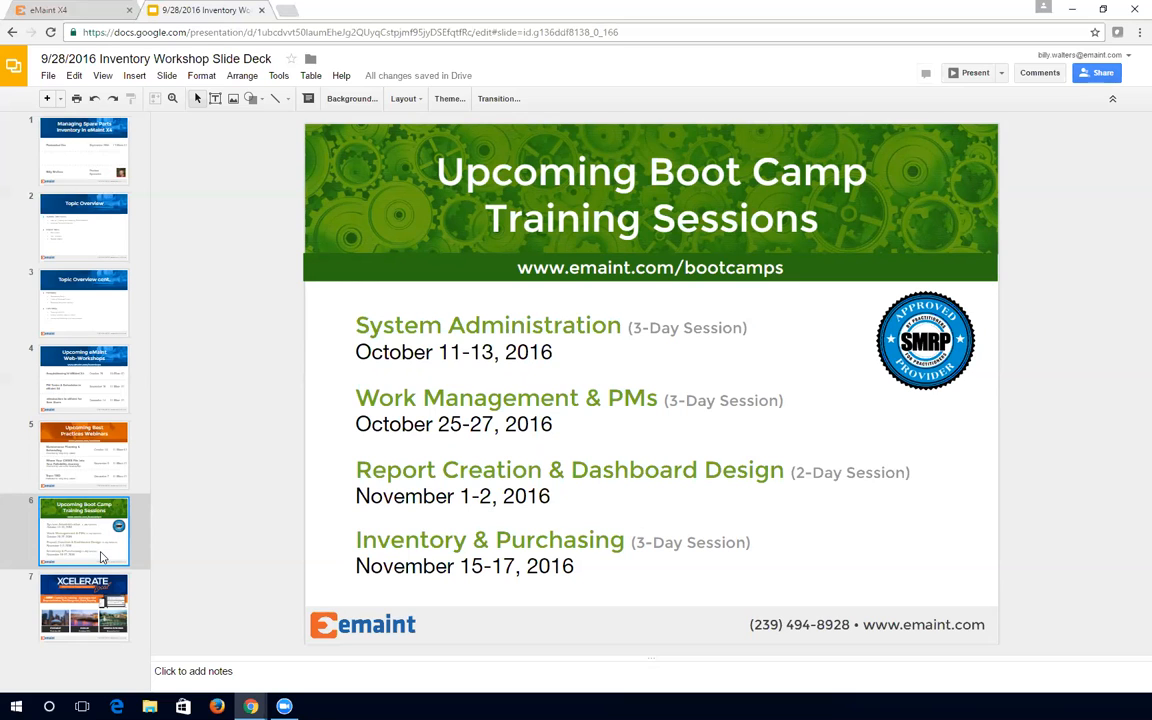
pyautogui.click(99, 604)
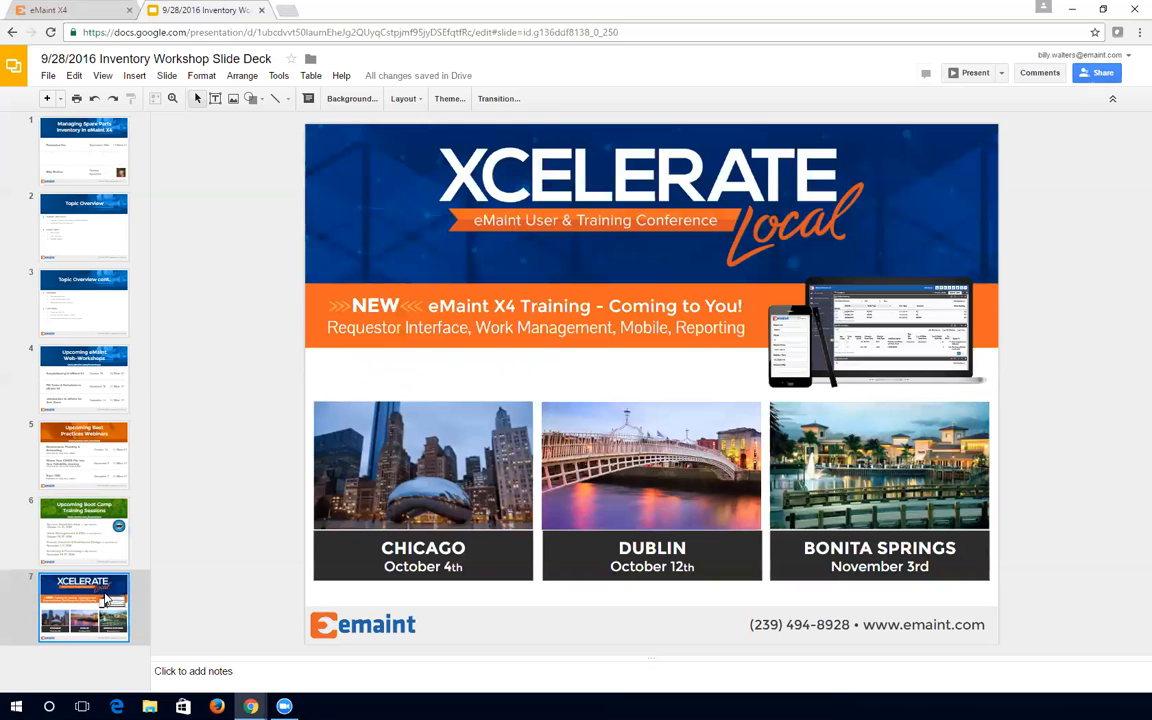